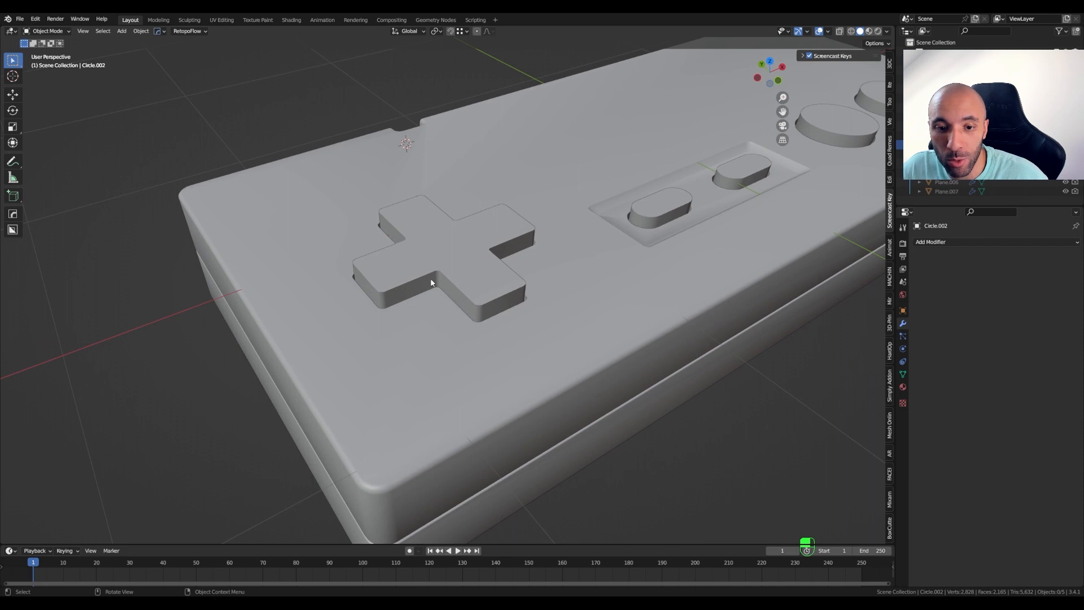
Switch the properties editor to the Outliner and make the hidden Booleans collection visible
middle_drag(431, 282, 426, 294)
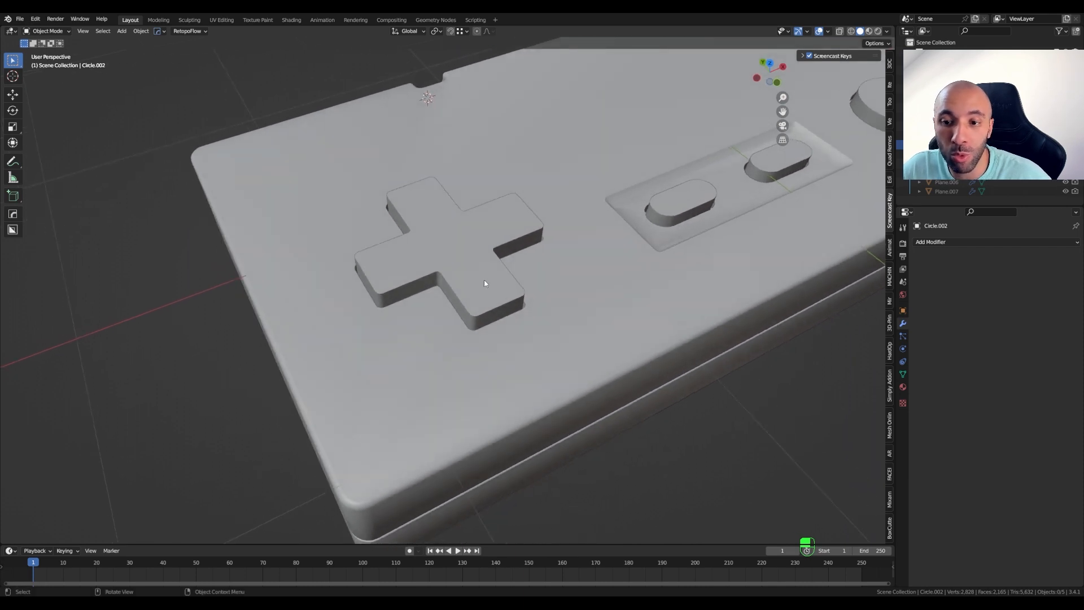
shift+middle_drag(698, 270, 631, 316)
click(631, 318)
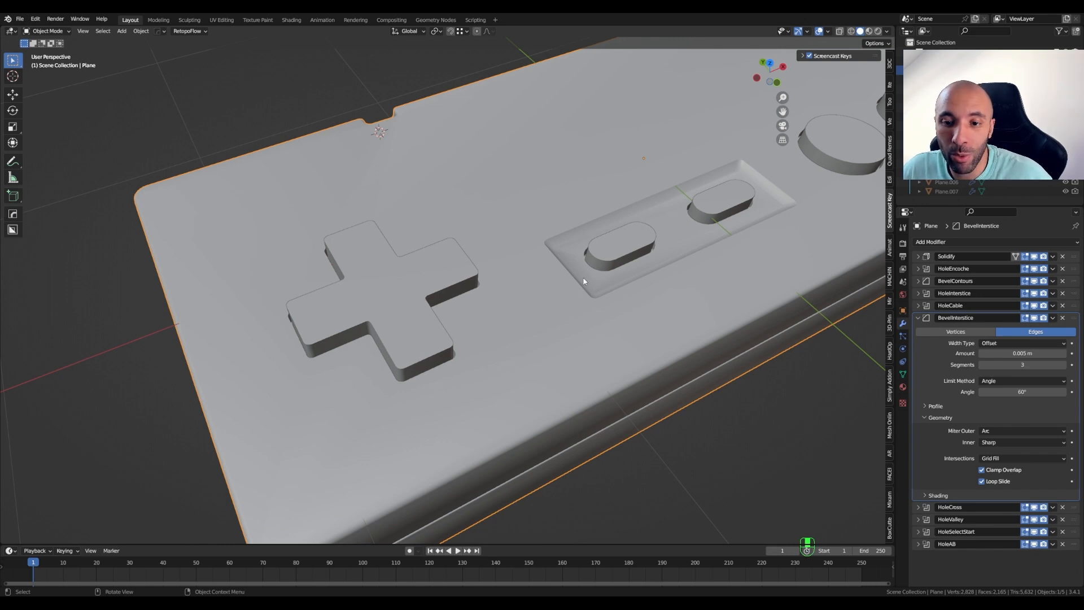
scroll(571, 269, up, 5)
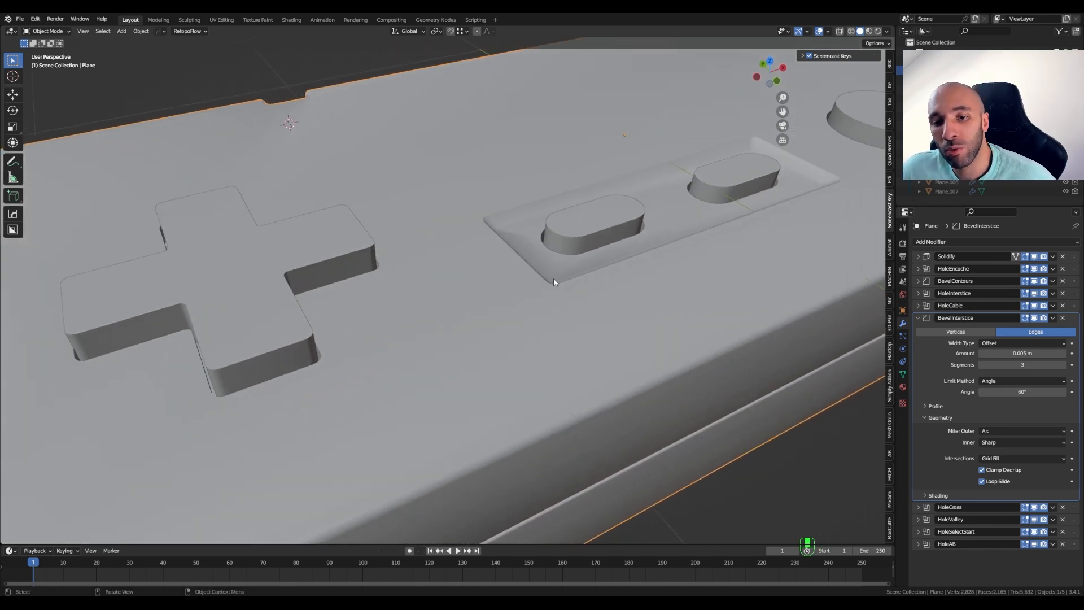
middle_drag(553, 283, 439, 265)
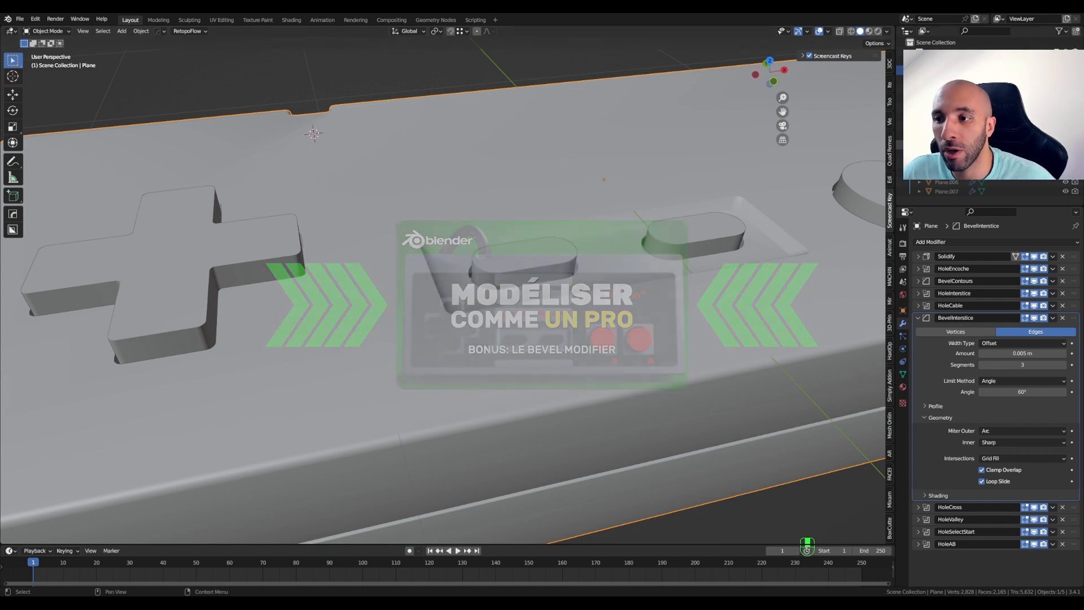
click(907, 212)
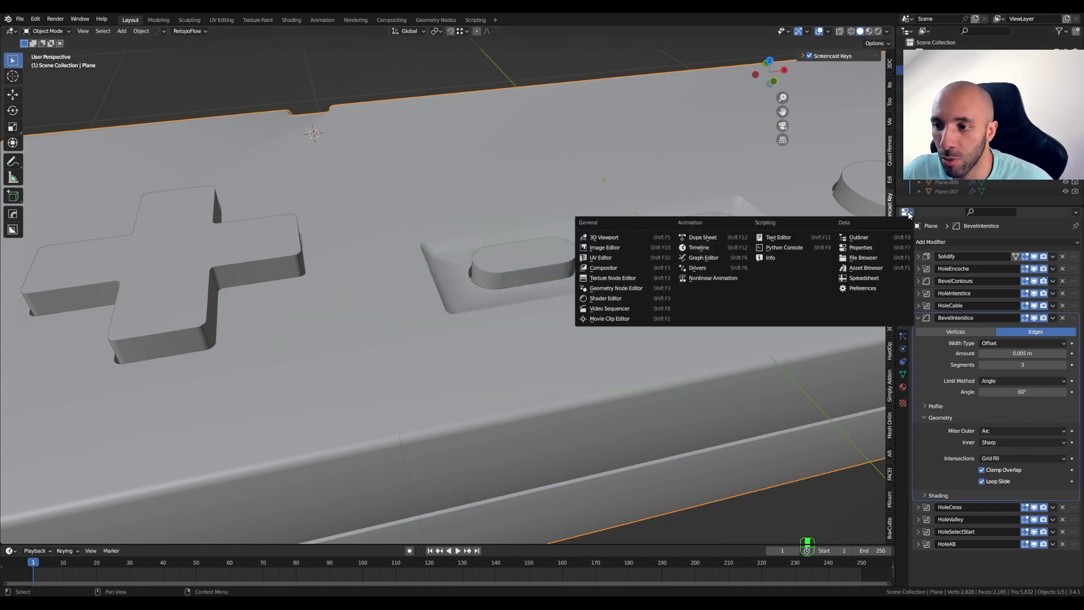
click(859, 238)
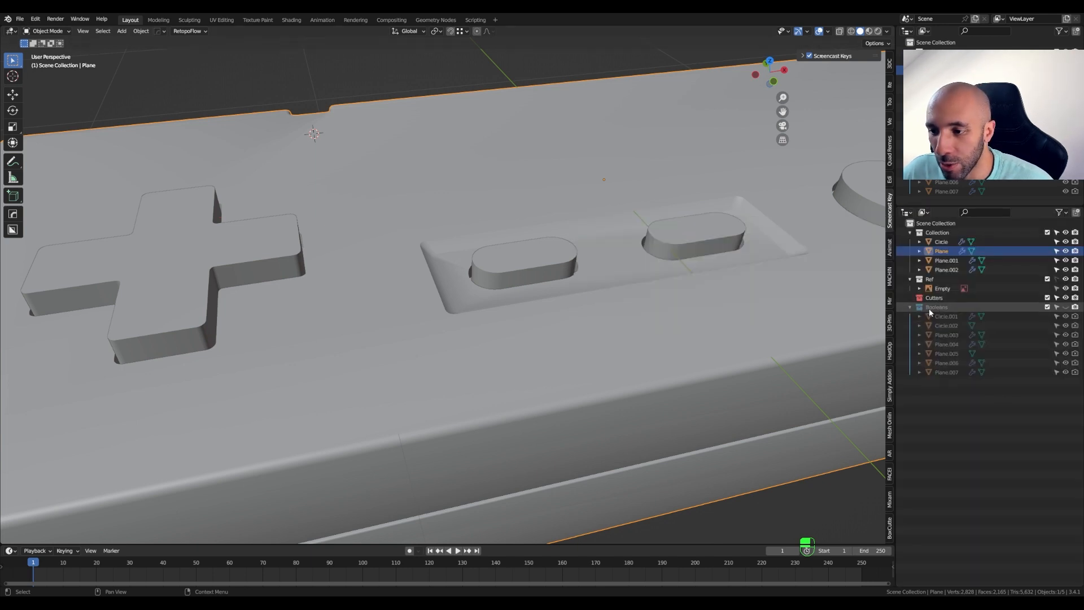
click(1067, 307)
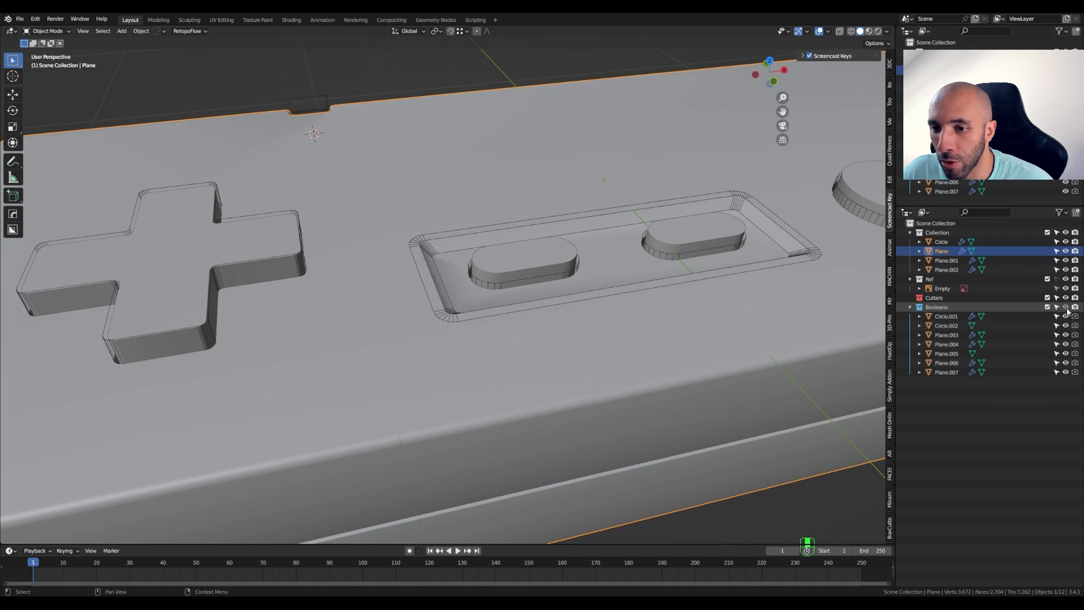
In the rectangular recess cutter around the two oval buttons, delete the vertices of the outermost edge loop
click(727, 279)
middle_drag(728, 278, 591, 301)
key(Tab)
key(Tab)
click(532, 303)
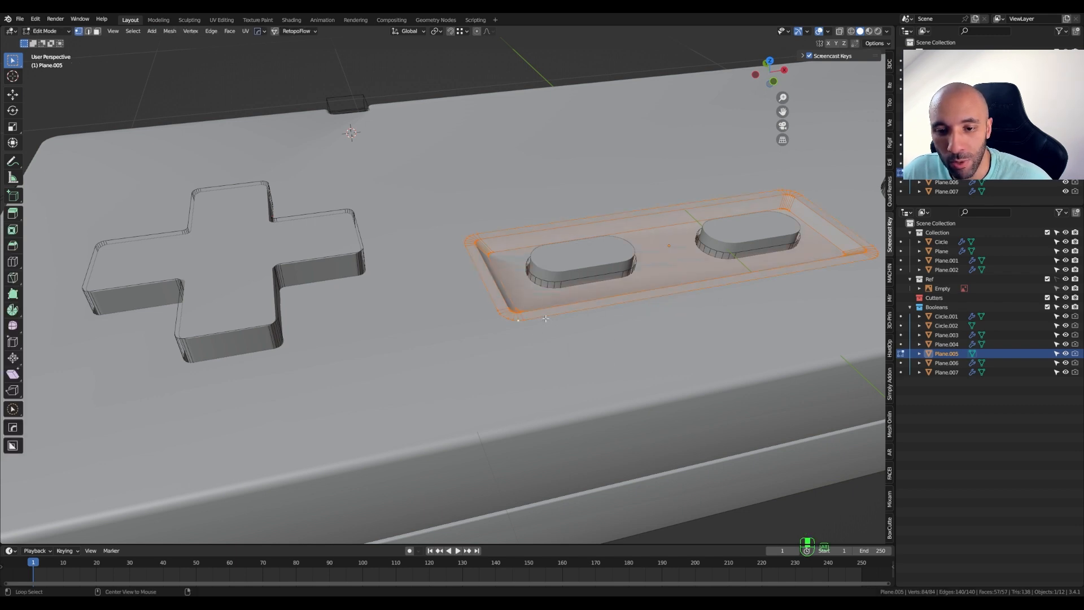
alt+click(547, 317)
middle_drag(514, 280, 454, 251)
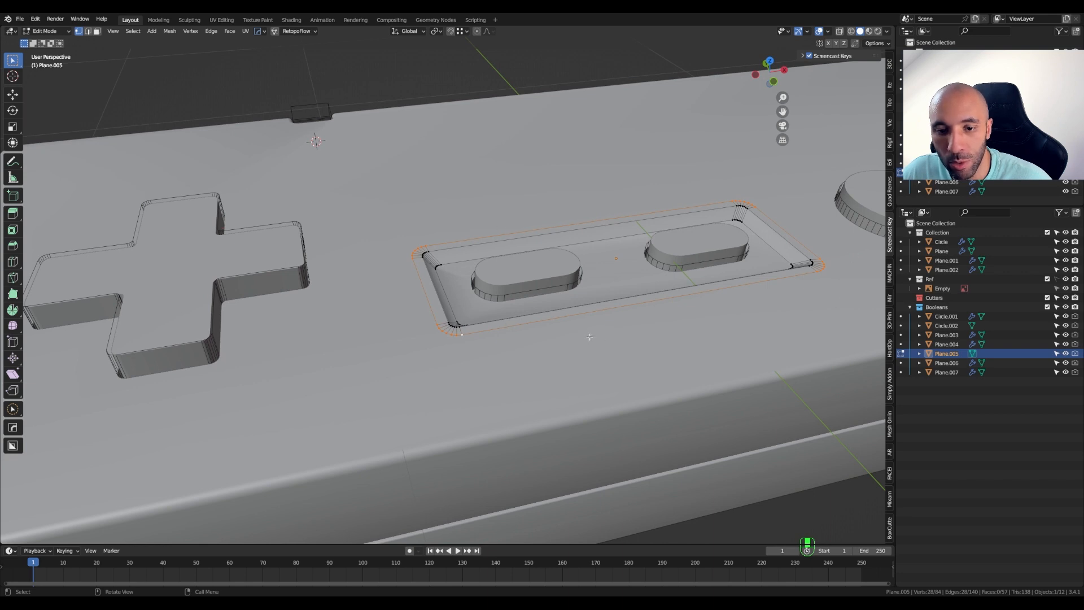
key(x)
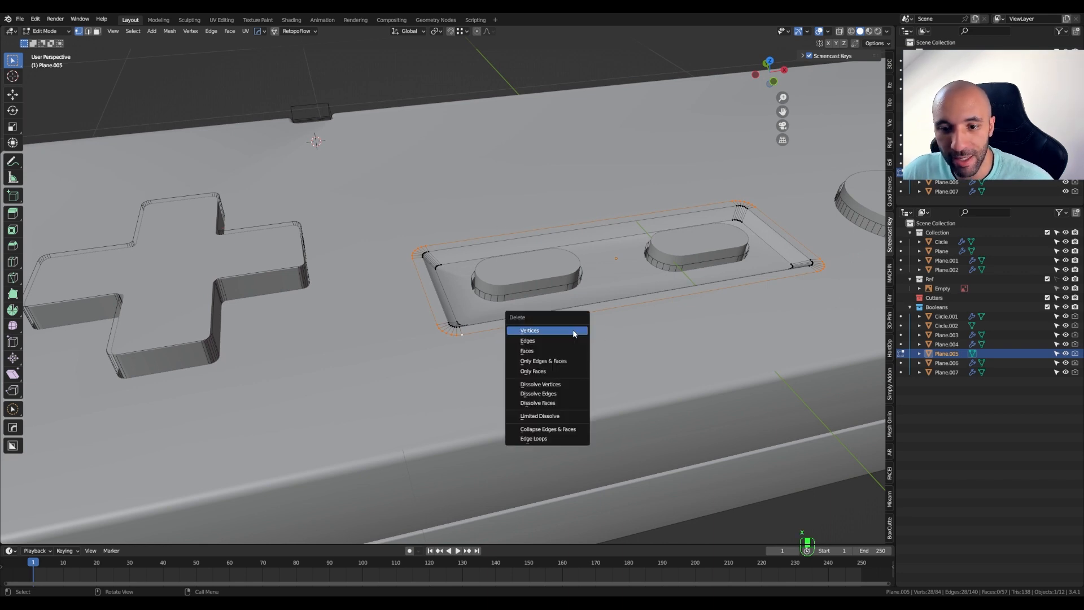
click(574, 332)
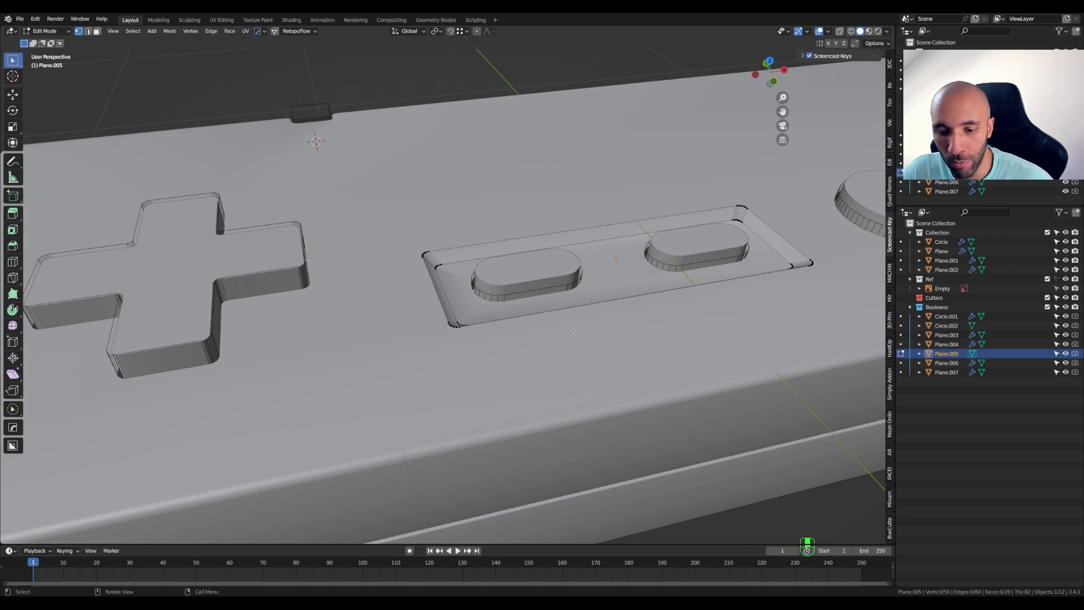
Recalculate the normals of the whole recess cutter mesh
key(a)
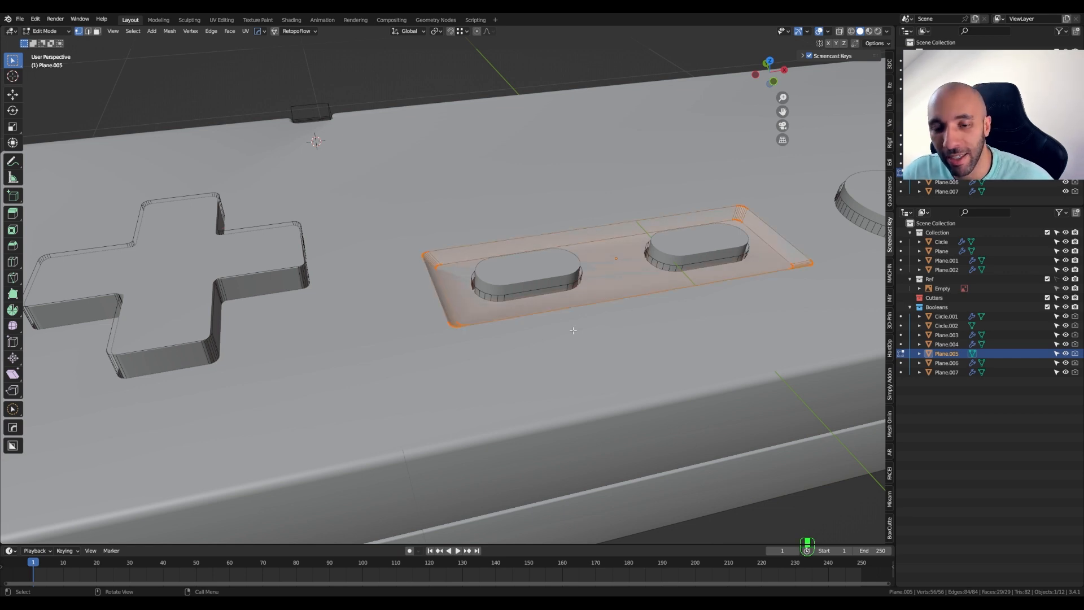
key(shift)
key(shift+n)
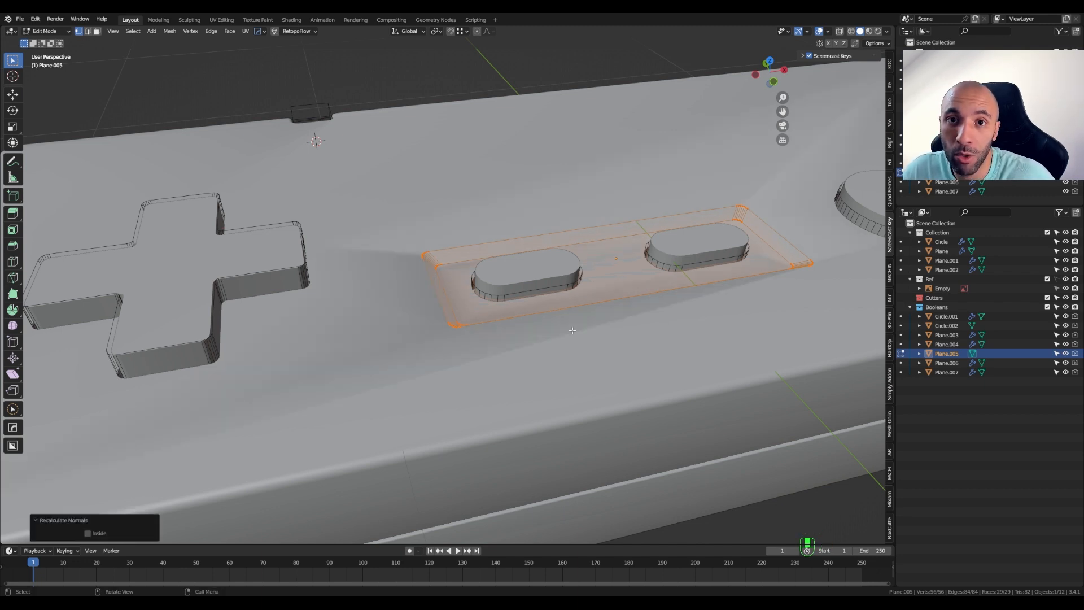
Give the cutter's inner and outer rectangular edge loops an edge bevel weight of 1, and return to Object Mode
scroll(487, 301, up, 2)
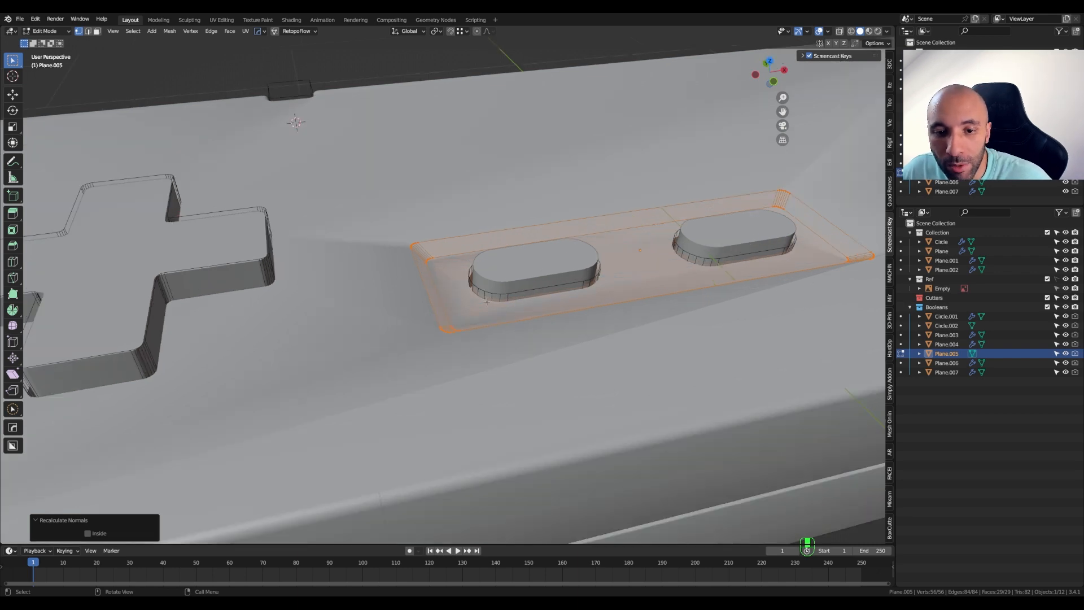
middle_drag(504, 295, 497, 294)
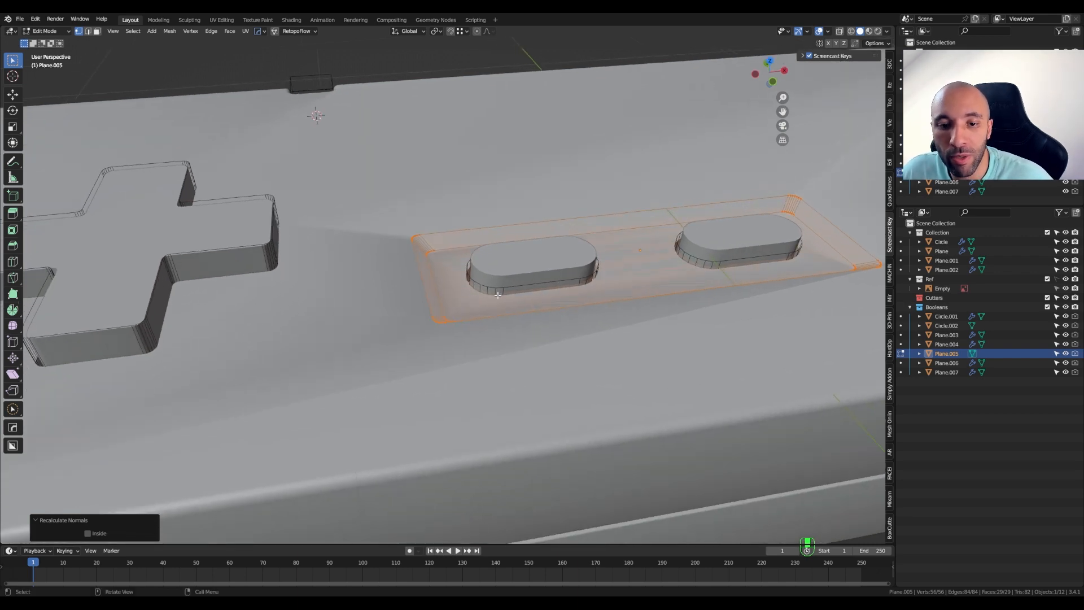
key(2)
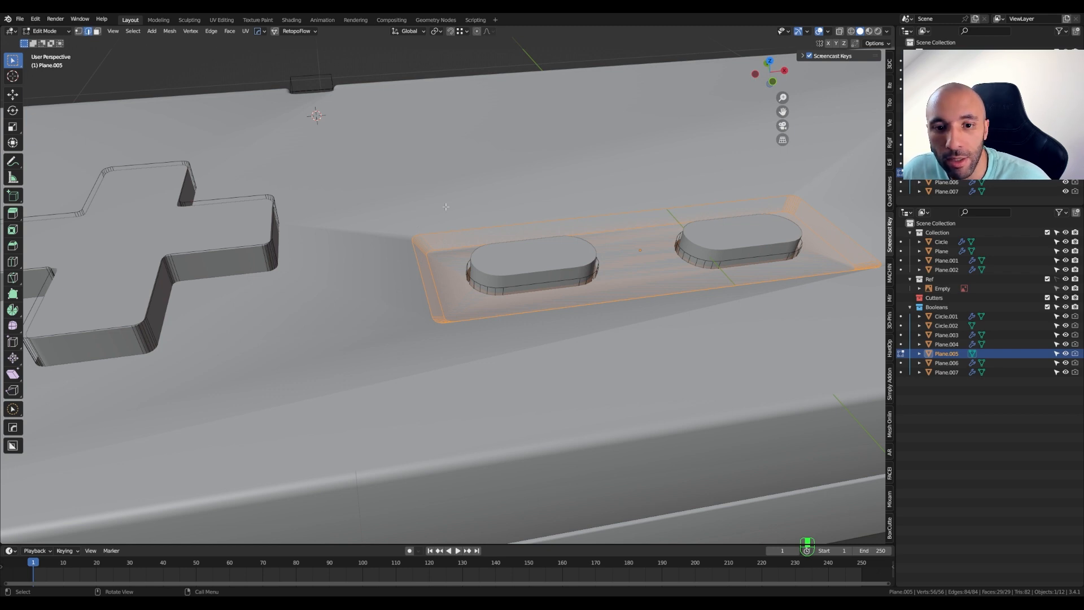
alt+click(435, 279)
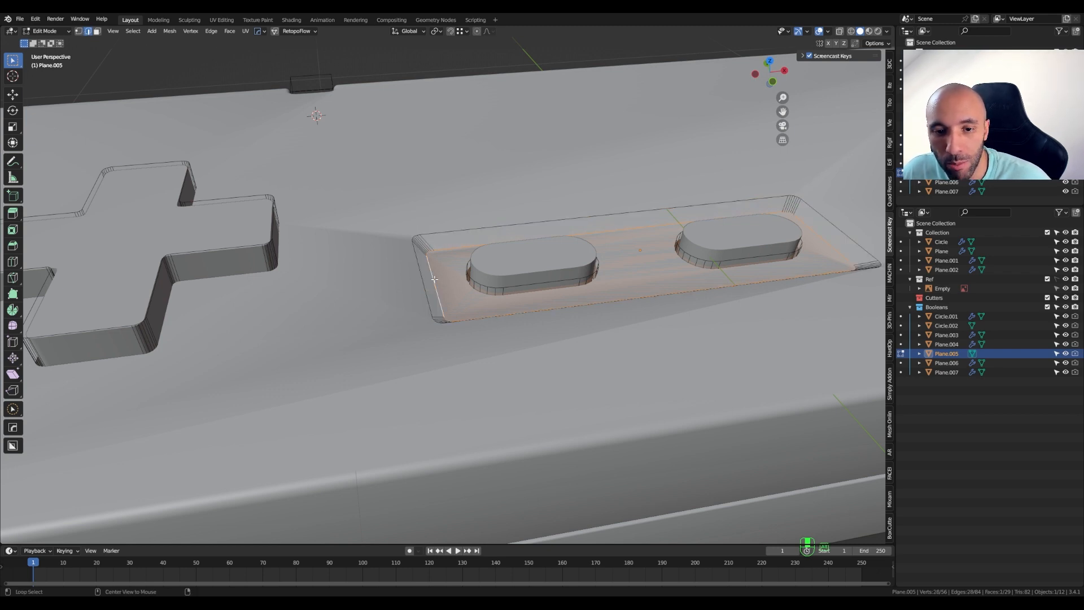
alt+shift+click(421, 283)
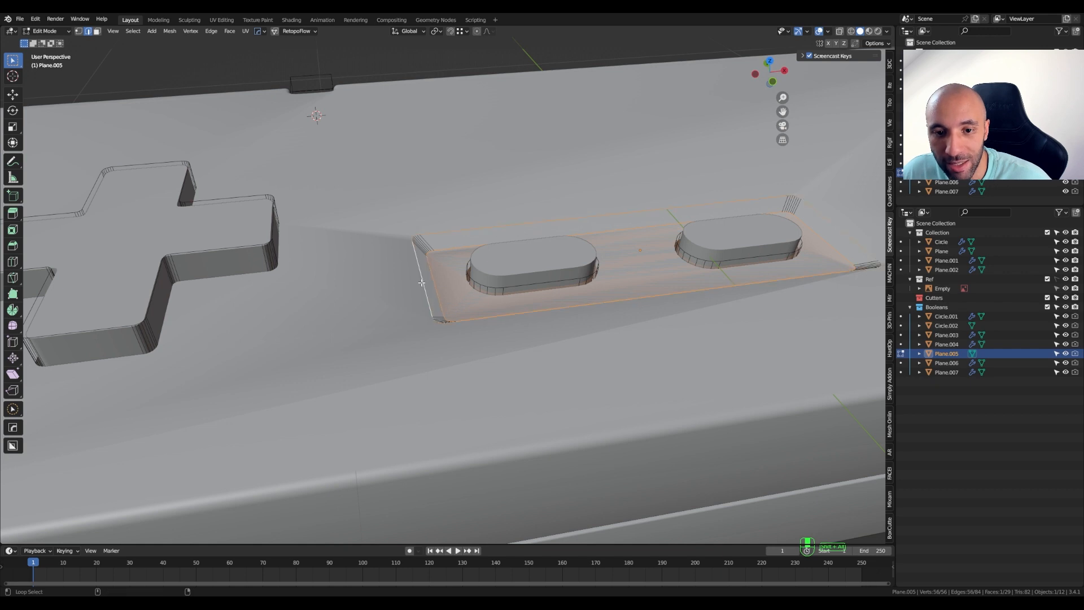
key(ctrl+e)
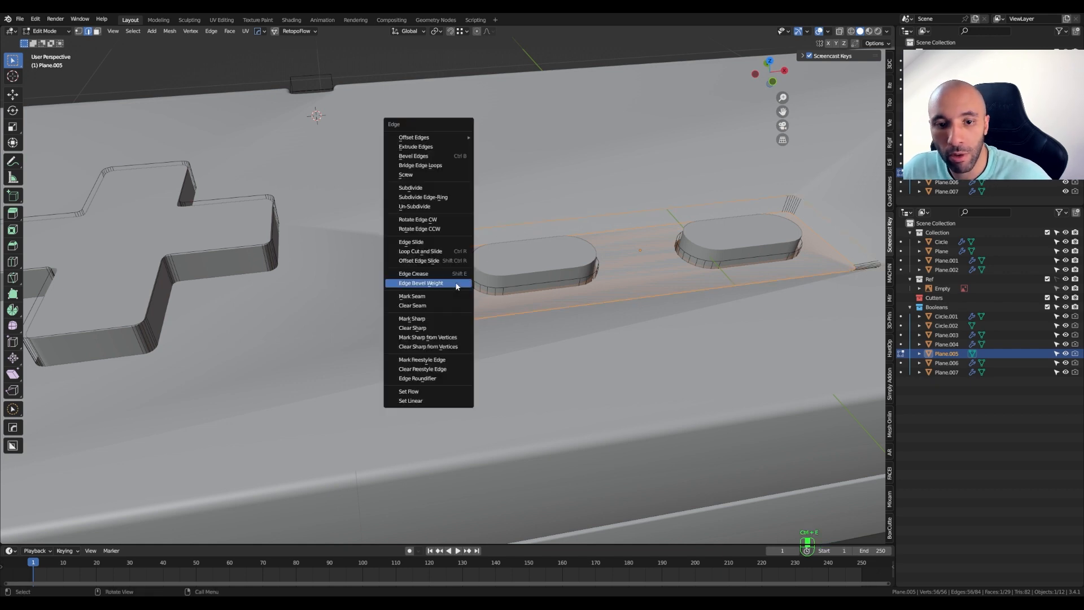
click(456, 283)
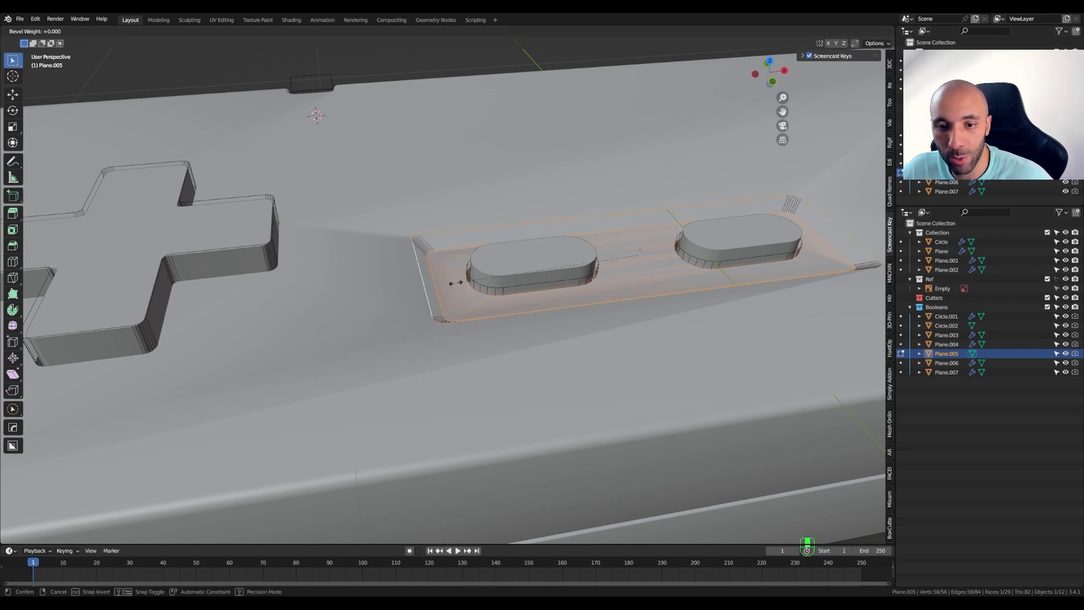
key(1)
key(Return)
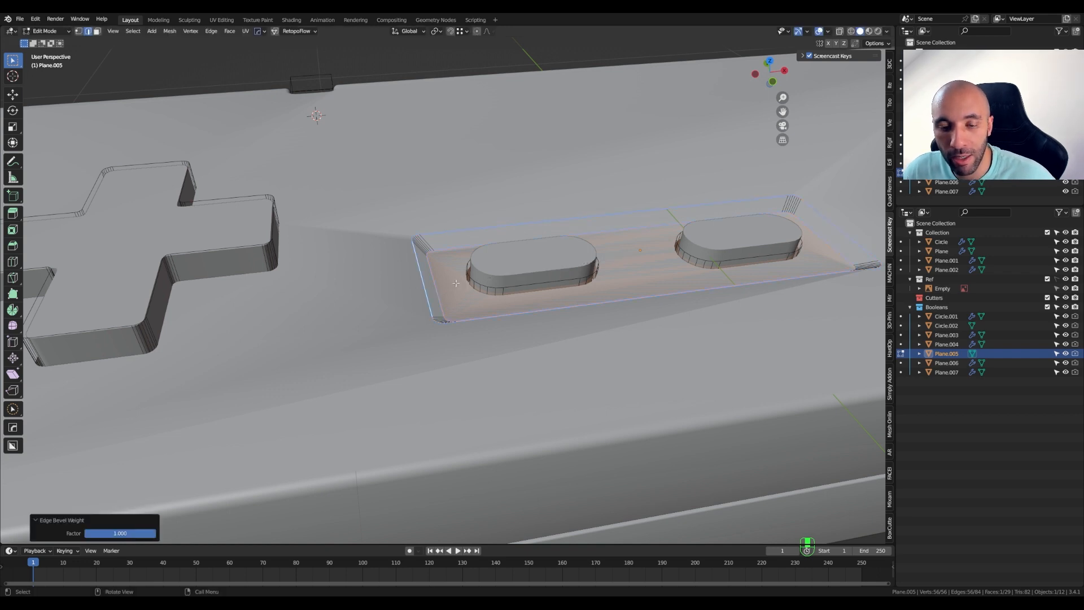
scroll(441, 280, up, 3)
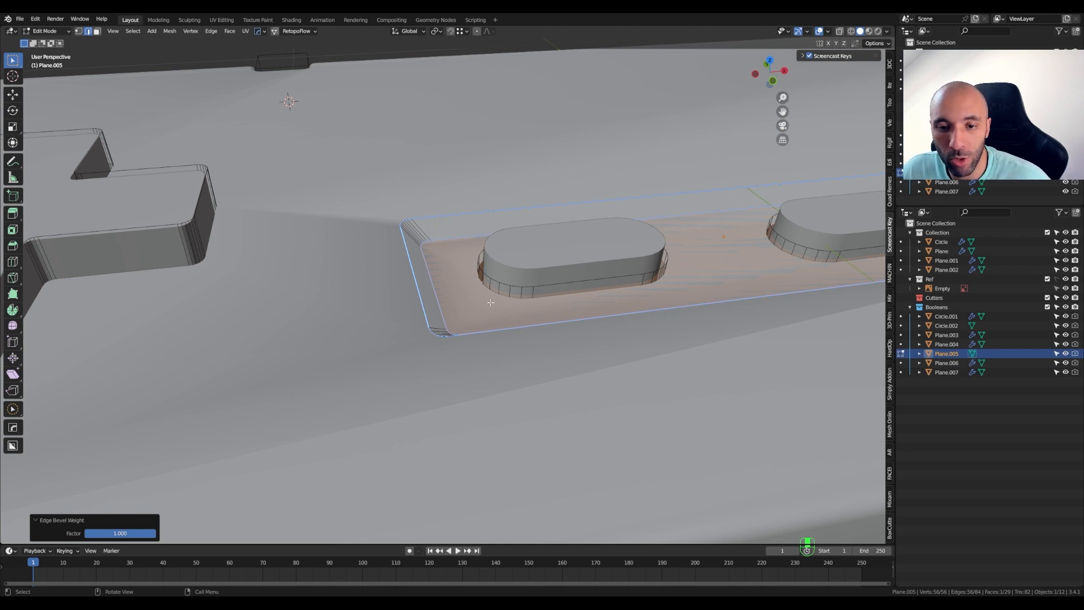
key(Tab)
Select the controller body, show its modifiers in the Properties editor and move HoleValley directly above HoleCross
click(487, 339)
scroll(483, 343, down, 1)
click(523, 405)
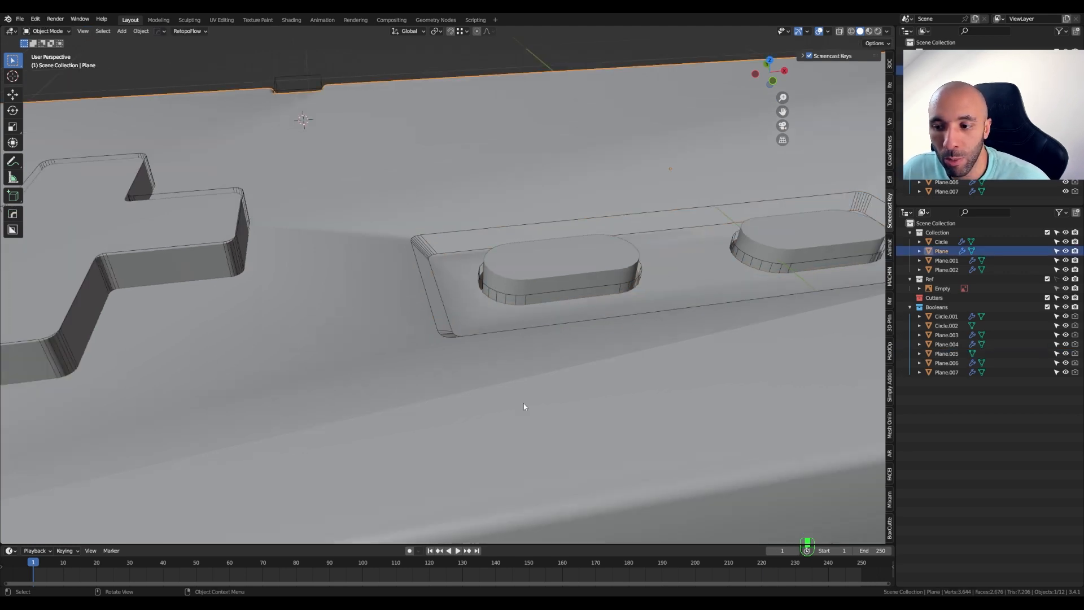
click(906, 212)
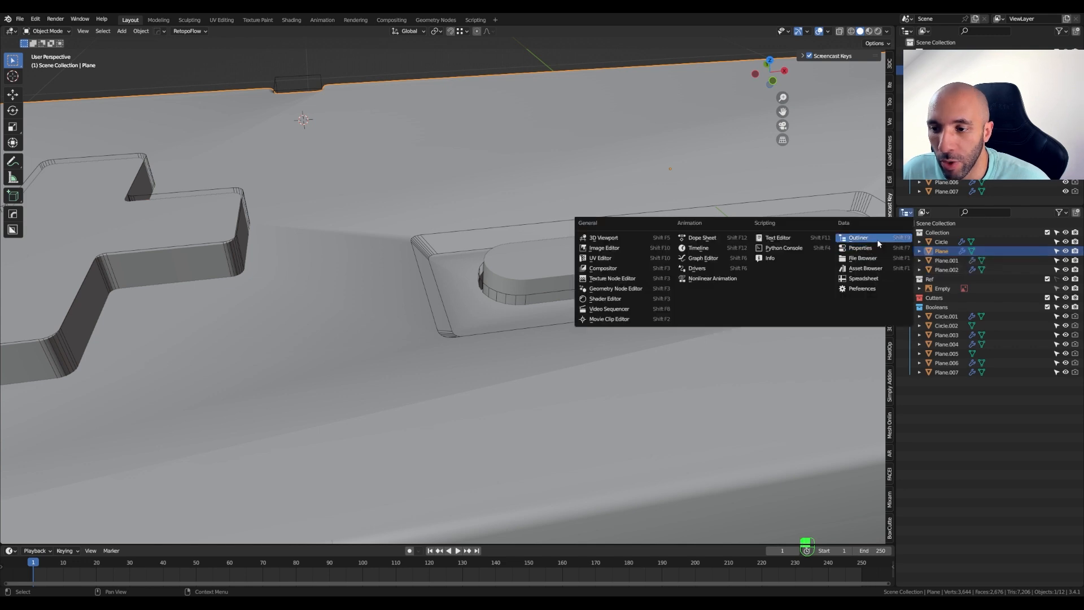
click(870, 251)
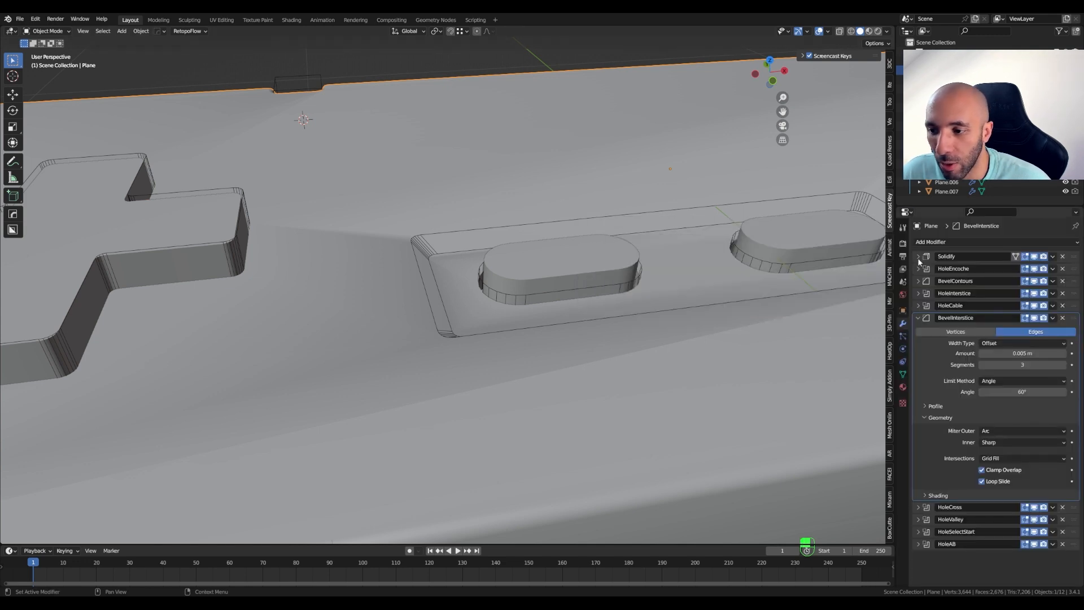
click(918, 319)
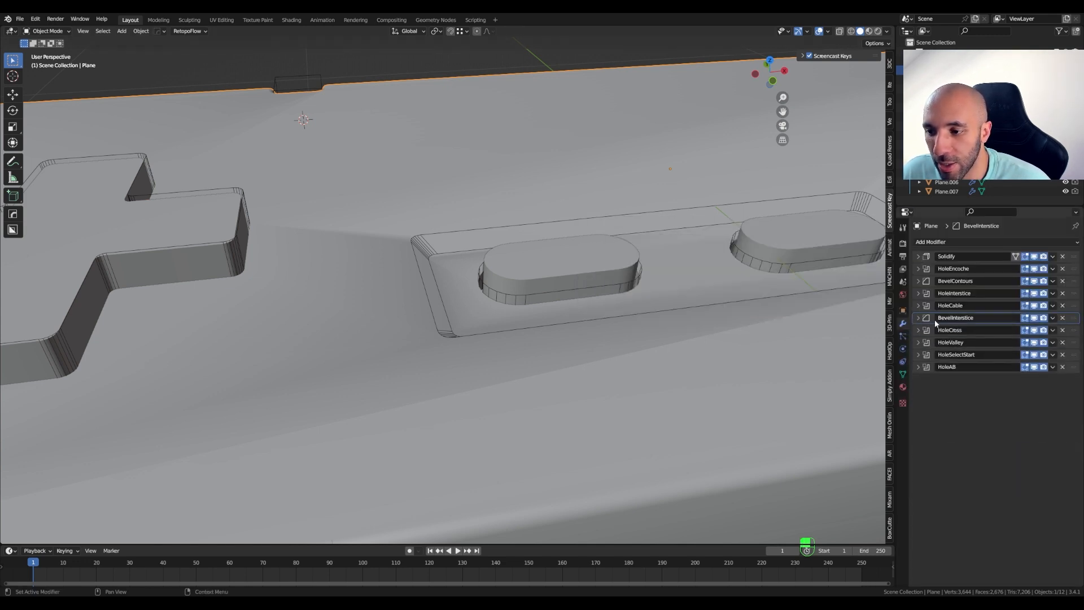
double_click(1034, 342)
drag(1074, 343, 1076, 332)
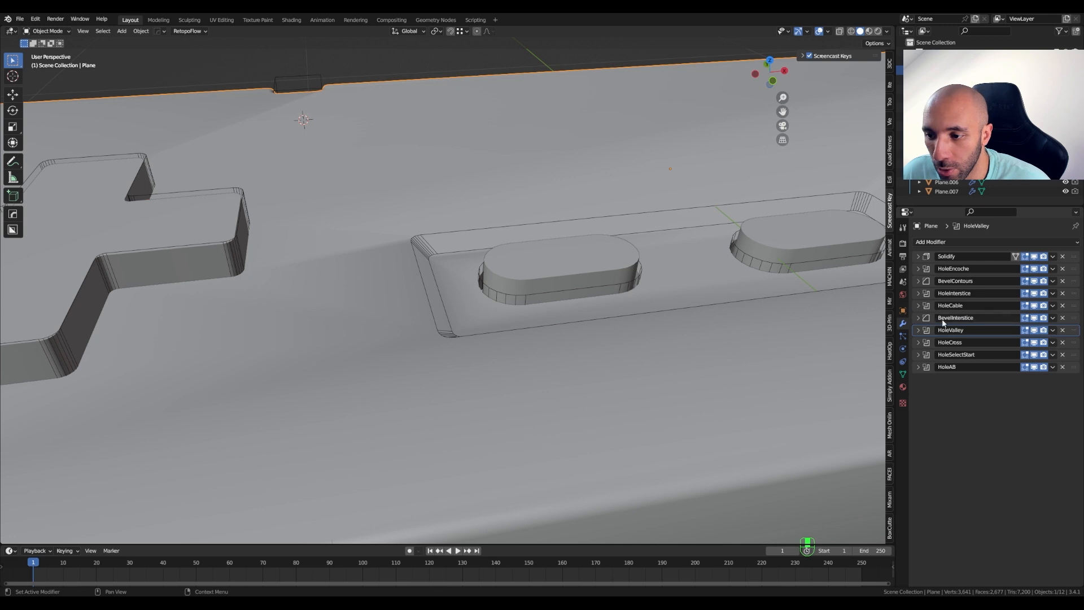
Add a Bevel modifier to the controller body and place it directly after HoleValley in the stack
click(937, 243)
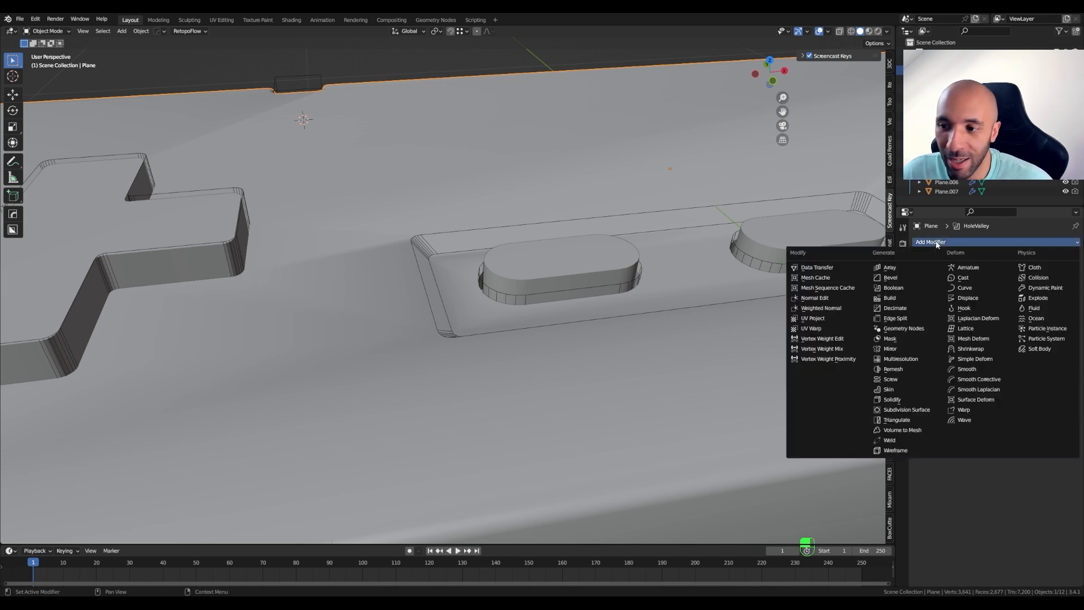
click(898, 278)
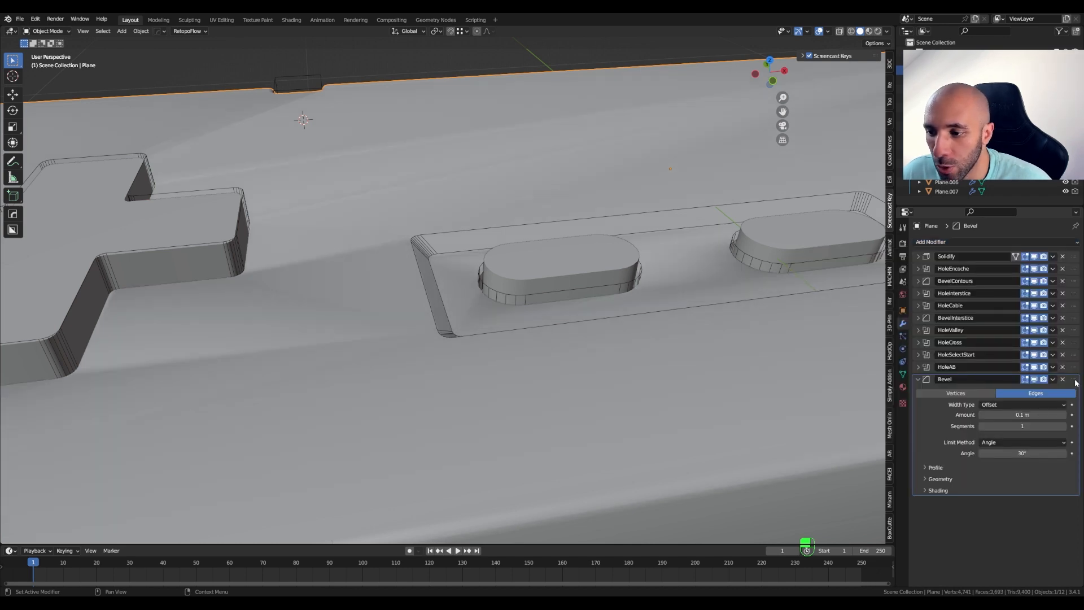
drag(1074, 379, 1076, 342)
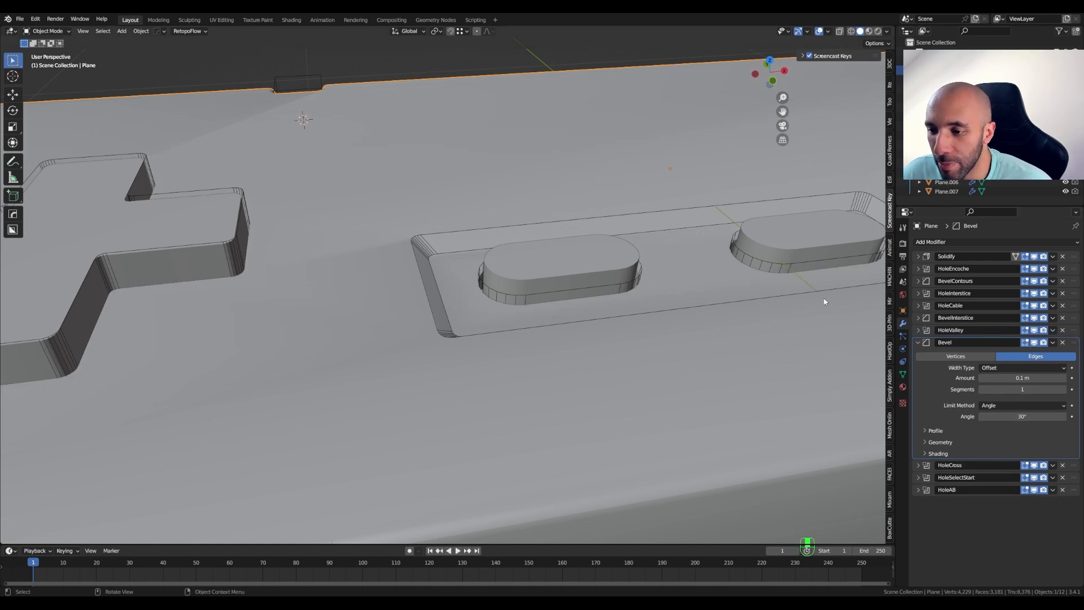
Set the new Bevel modifier's limit method to Weight and its segments to 3
click(992, 406)
click(994, 438)
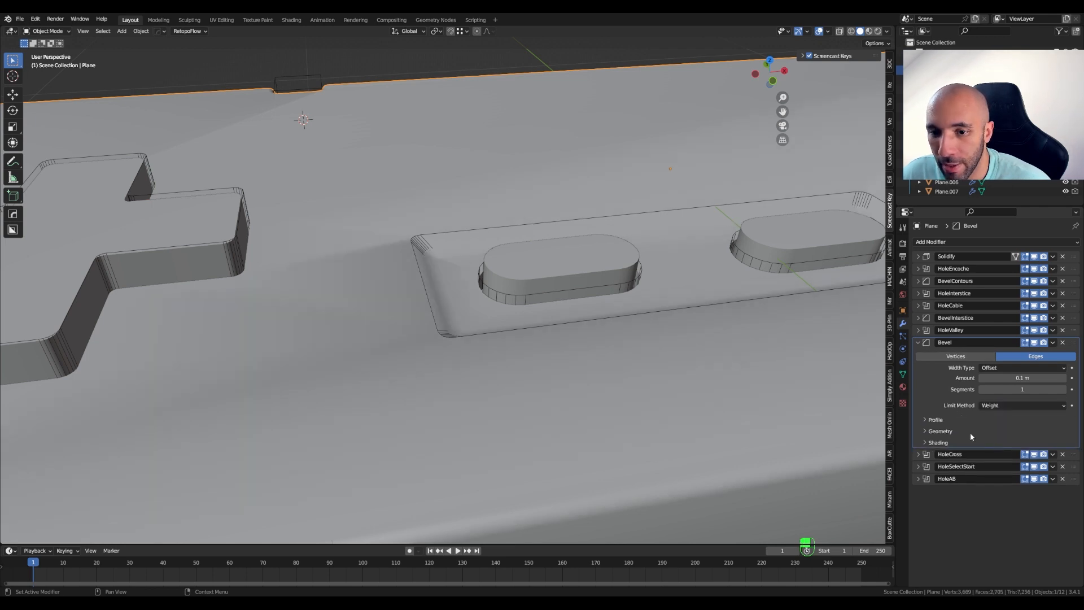
click(1064, 391)
click(1064, 391)
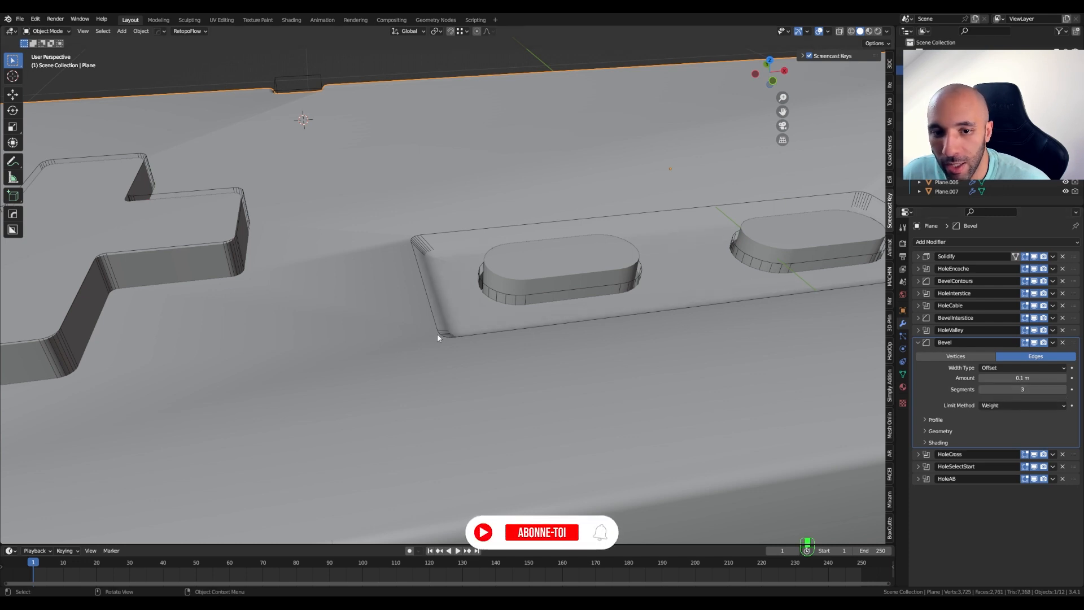
Turn on the controller body's wireframe display and set the Bevel modifier's amount to 0.01 m
right_click(406, 358)
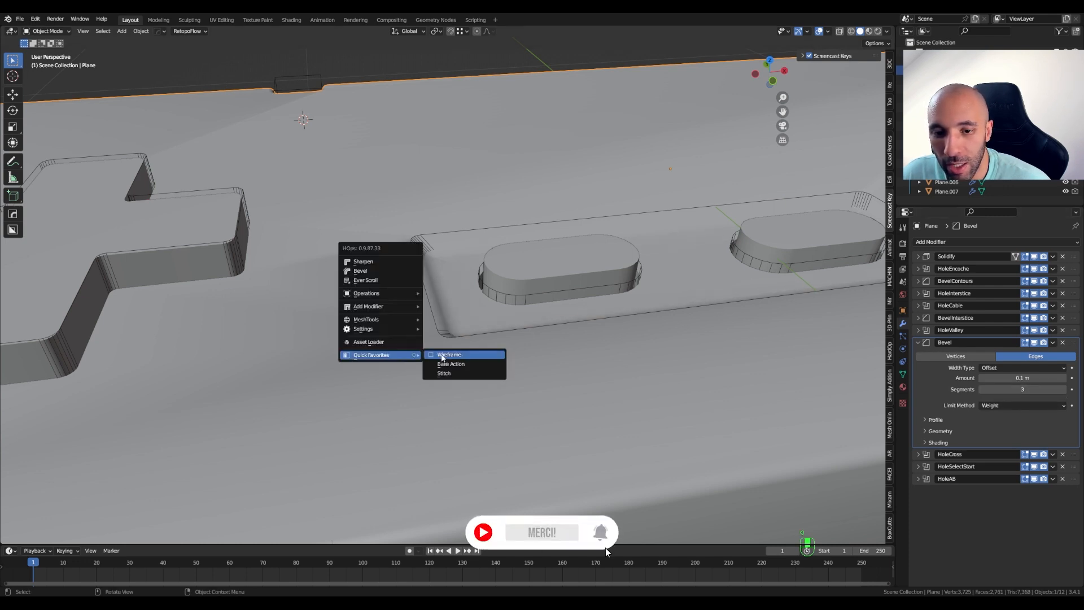
click(443, 358)
scroll(443, 338, up, 3)
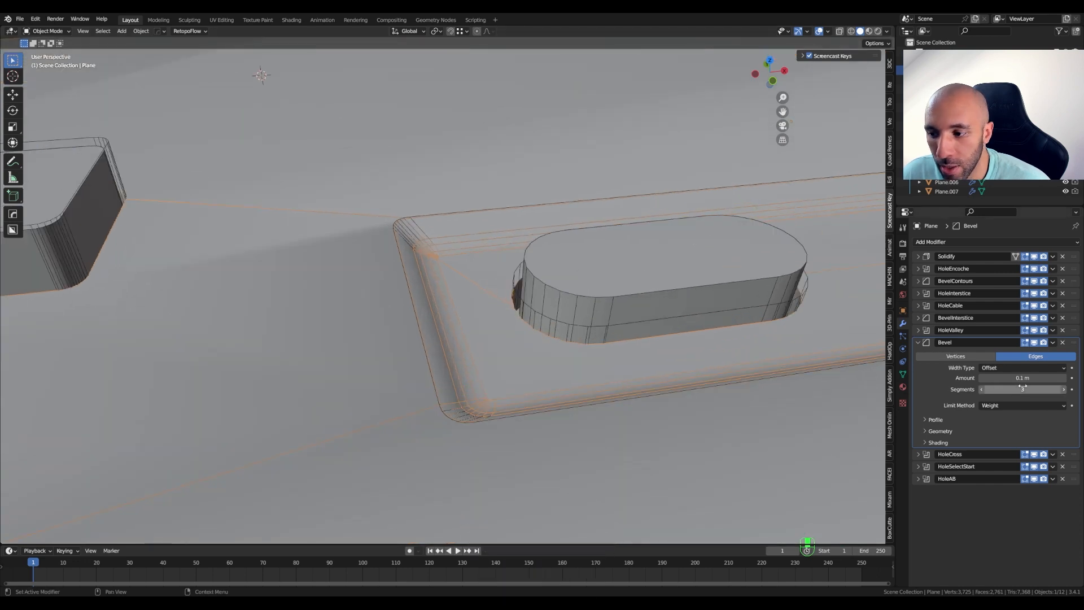
shift+drag(1022, 378, 1009, 378)
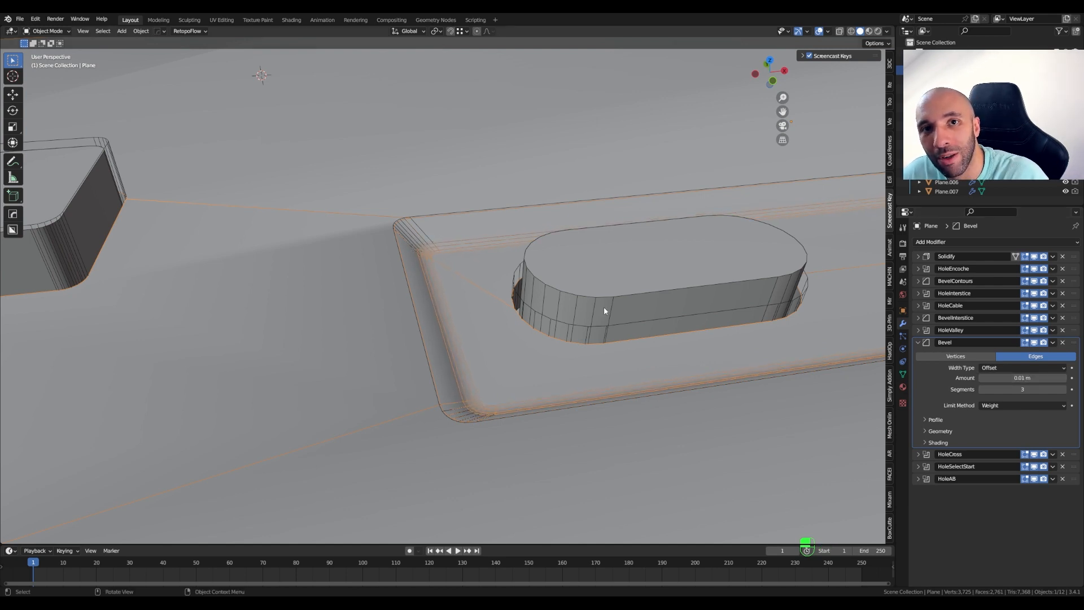
Open the rectangular recess cutter in Edit Mode and select the edge loop around its upper rim
middle_drag(433, 350, 433, 346)
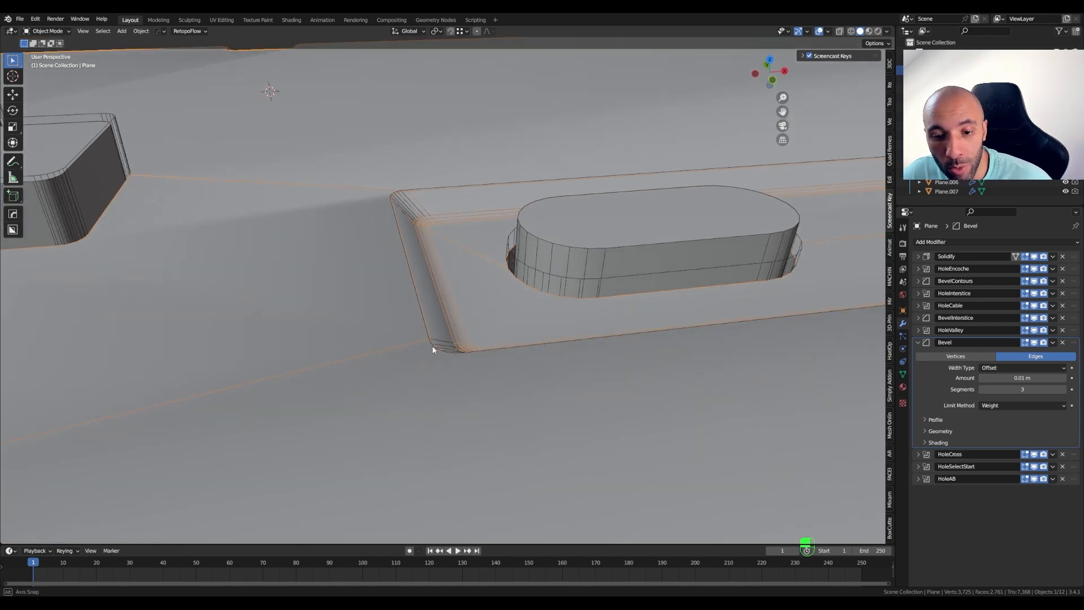
scroll(425, 305, up, 1)
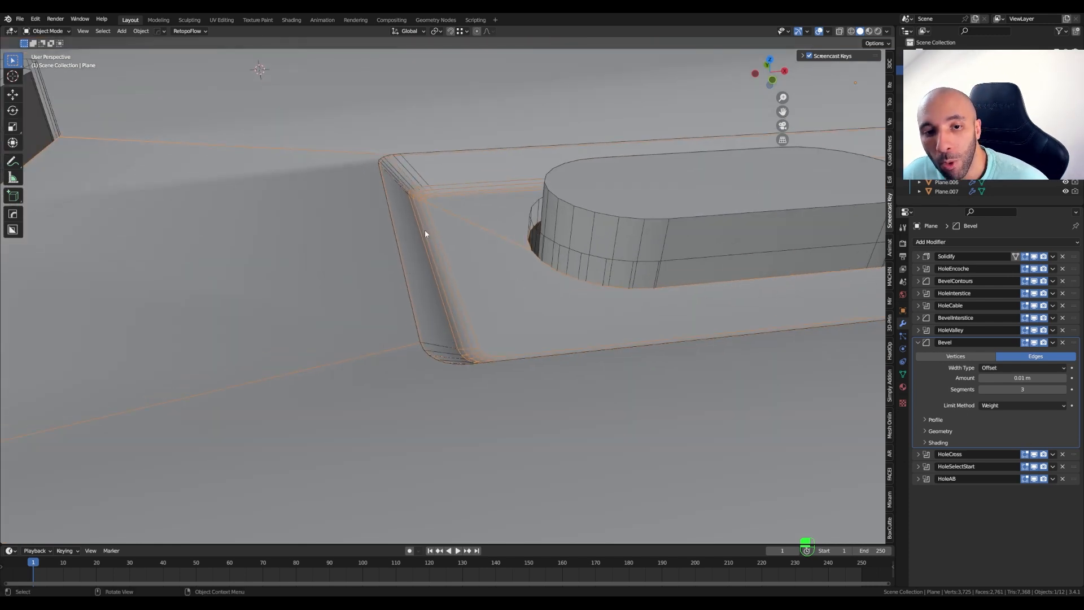
click(409, 298)
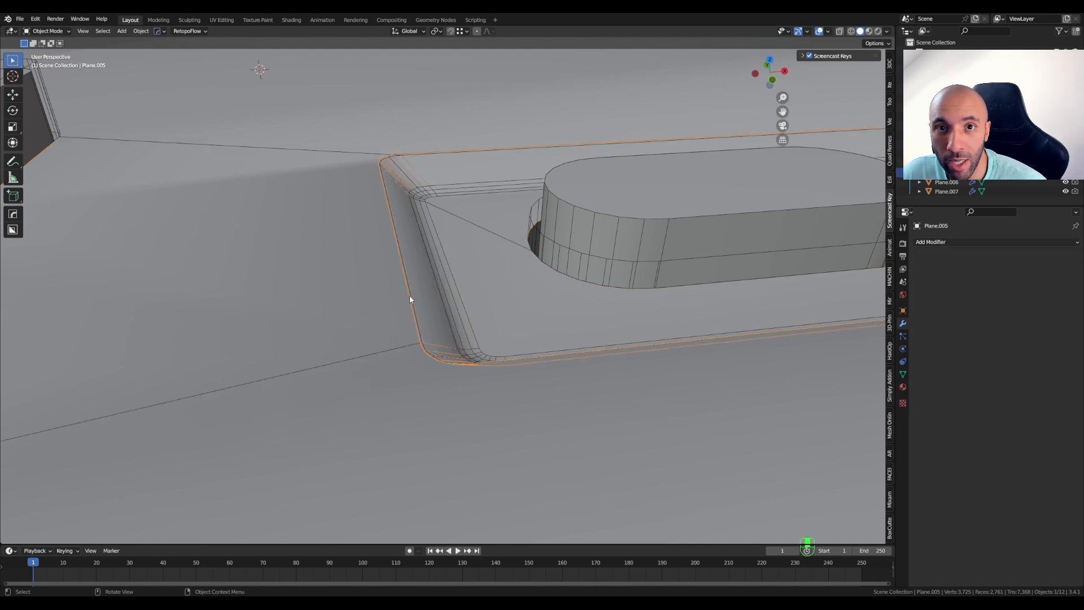
key(Tab)
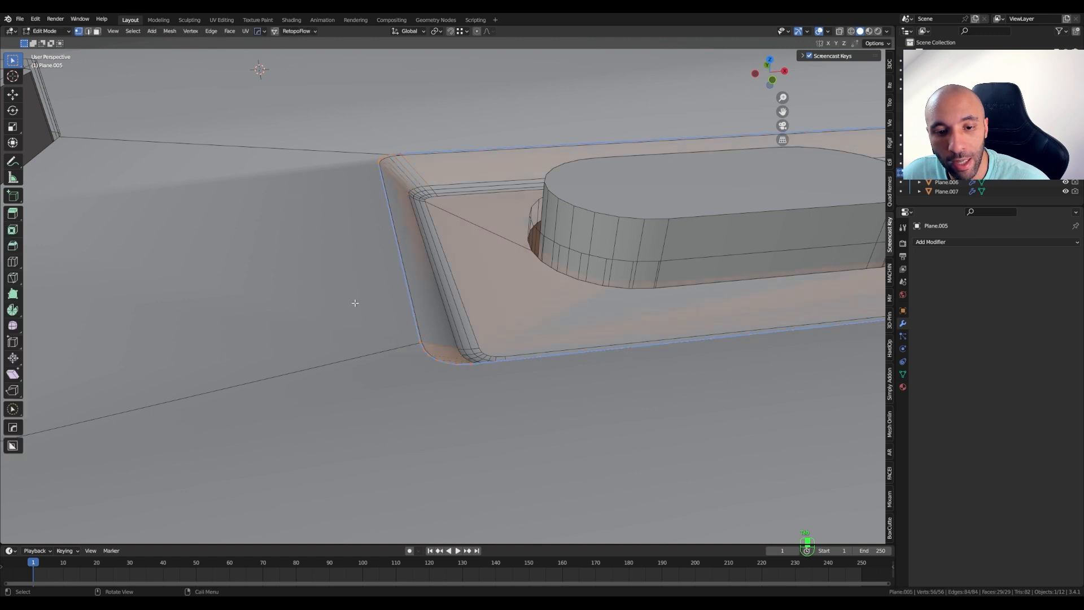
key(KP_1)
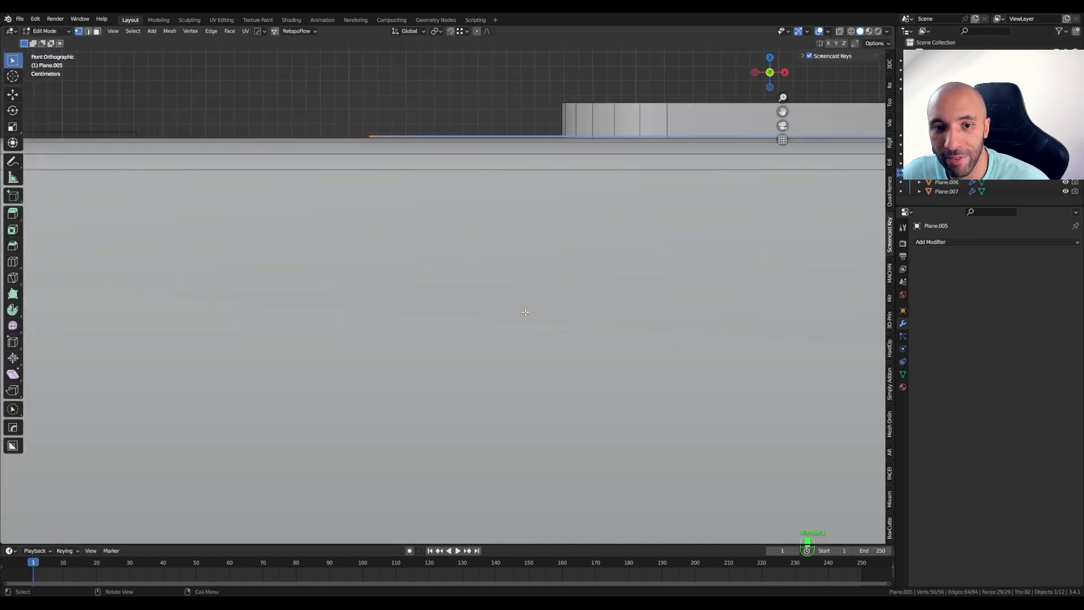
scroll(367, 159, up, 5)
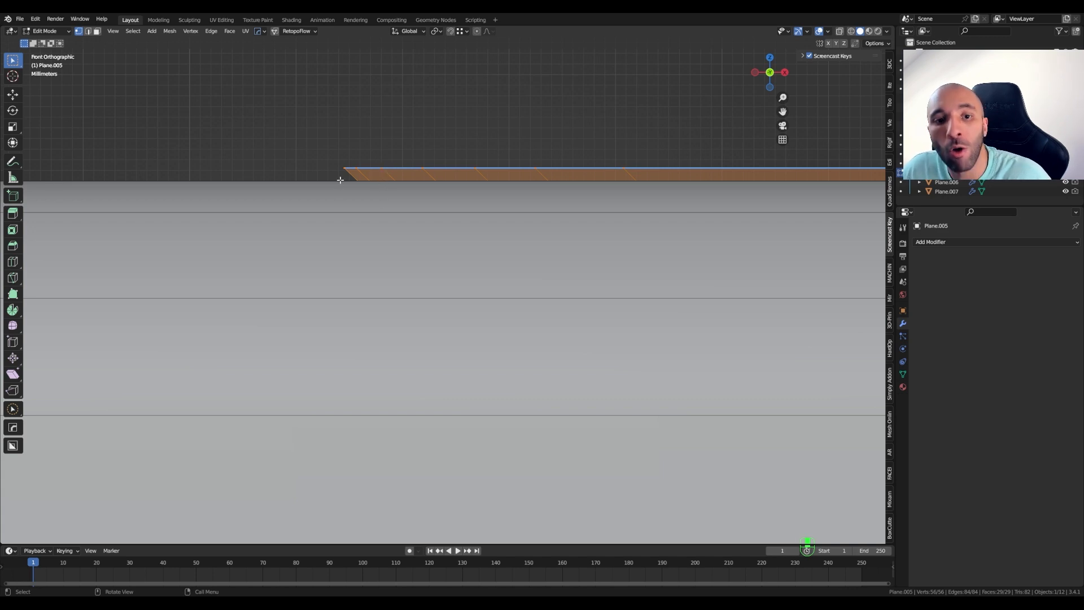
middle_drag(345, 180, 425, 259)
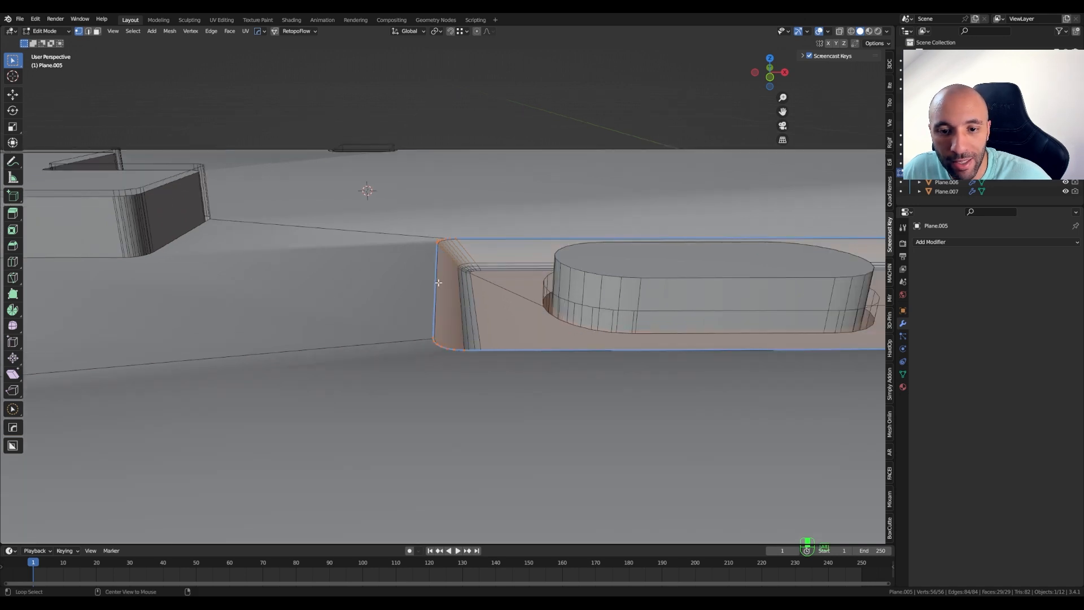
alt+click(436, 280)
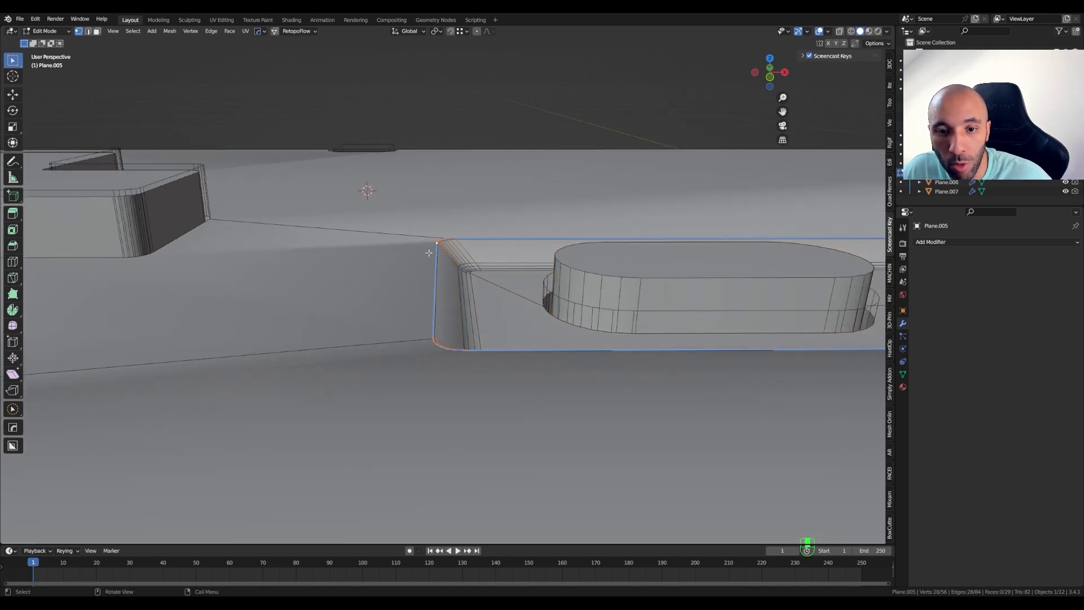
middle_drag(459, 234, 356, 372)
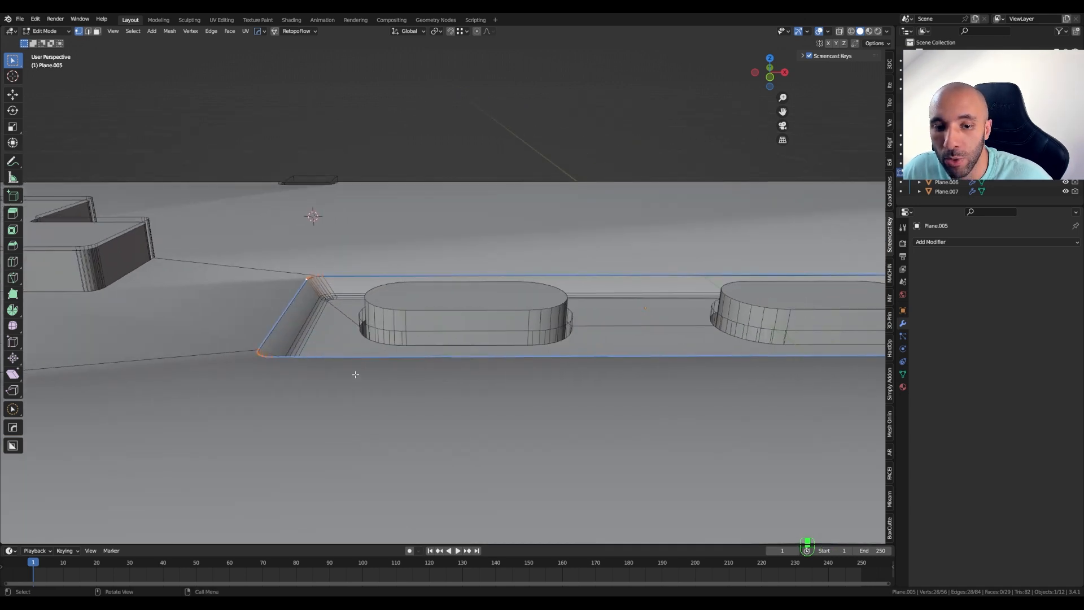
shift+middle_drag(272, 329, 475, 334)
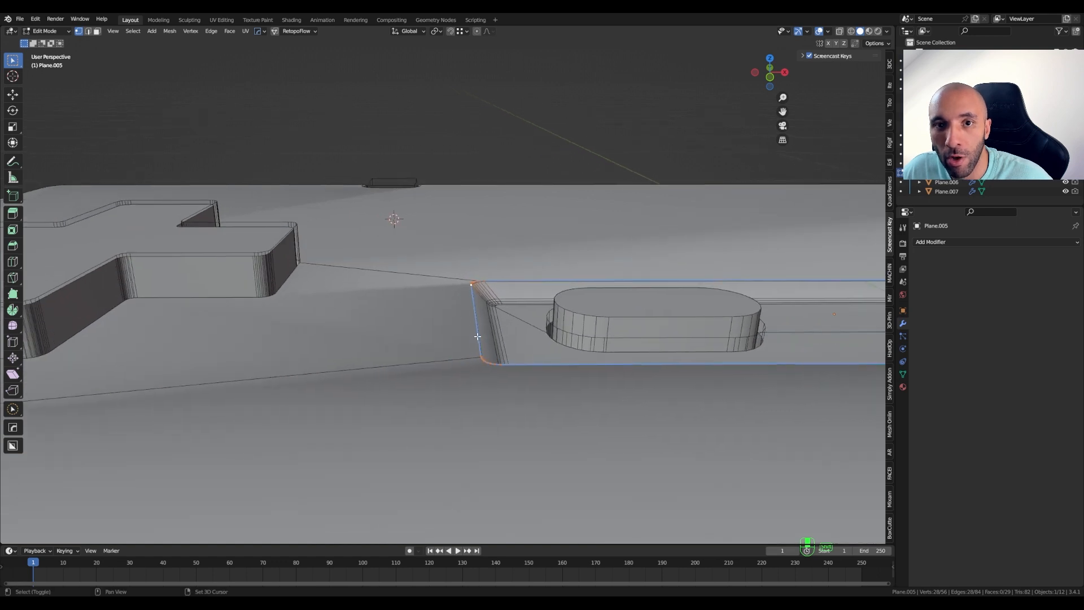
Turn on vertex snapping and set it to snap with Center
click(451, 31)
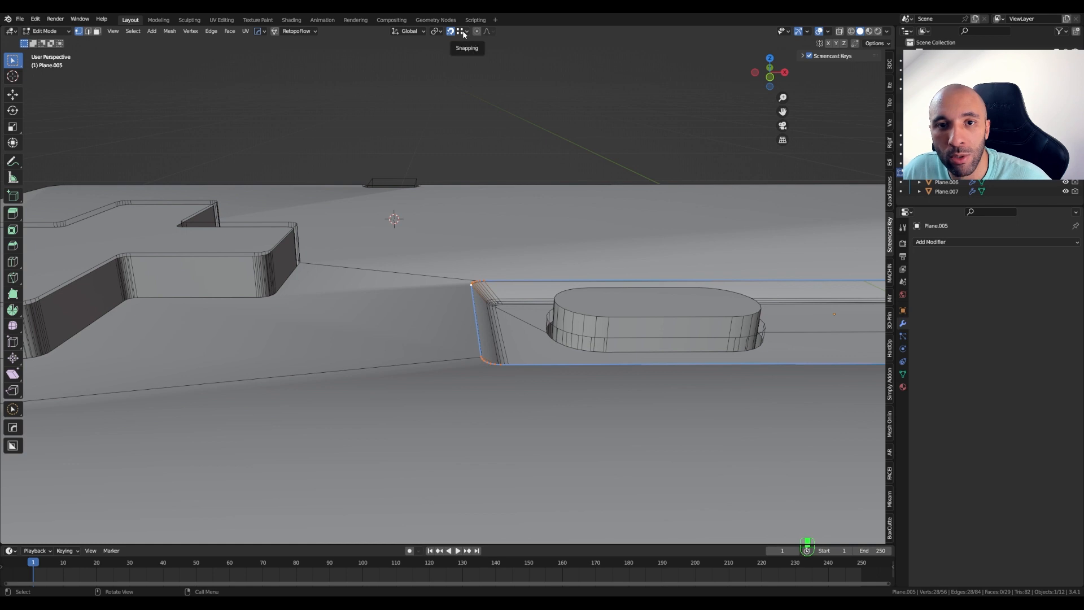
click(464, 32)
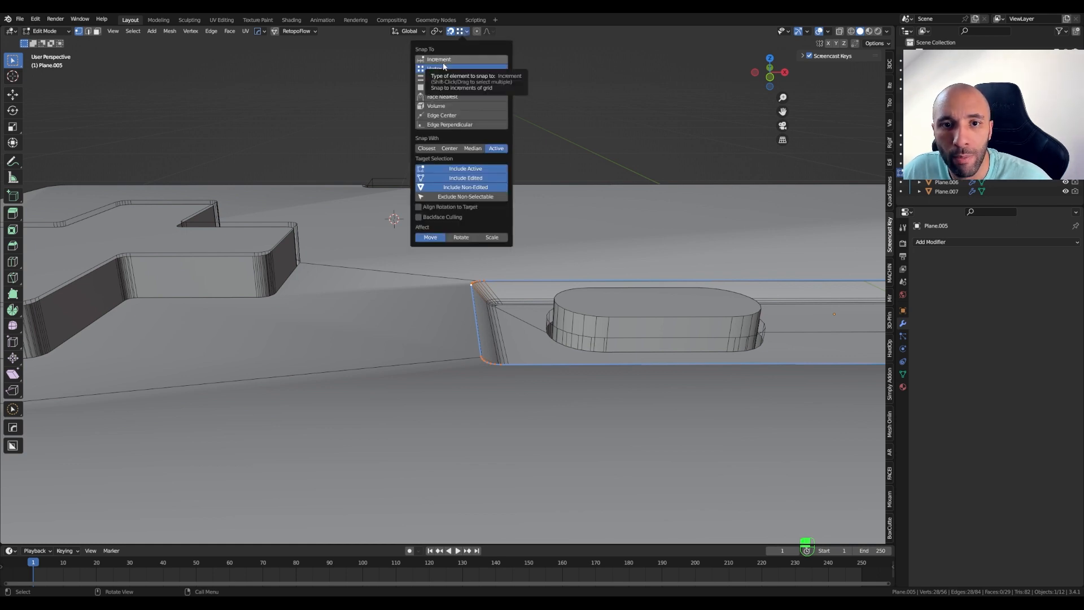
click(450, 149)
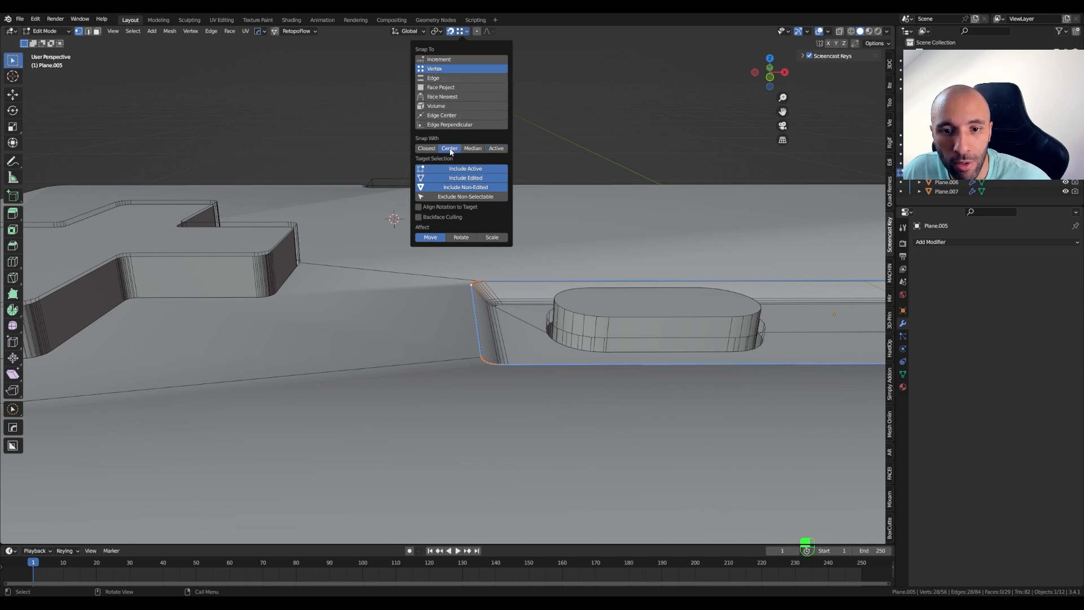
Lower the cutter's upper edge loop along Z, snapping it to a vertex on the controller body's top surface beside the cross
shift+middle_drag(321, 290, 474, 309)
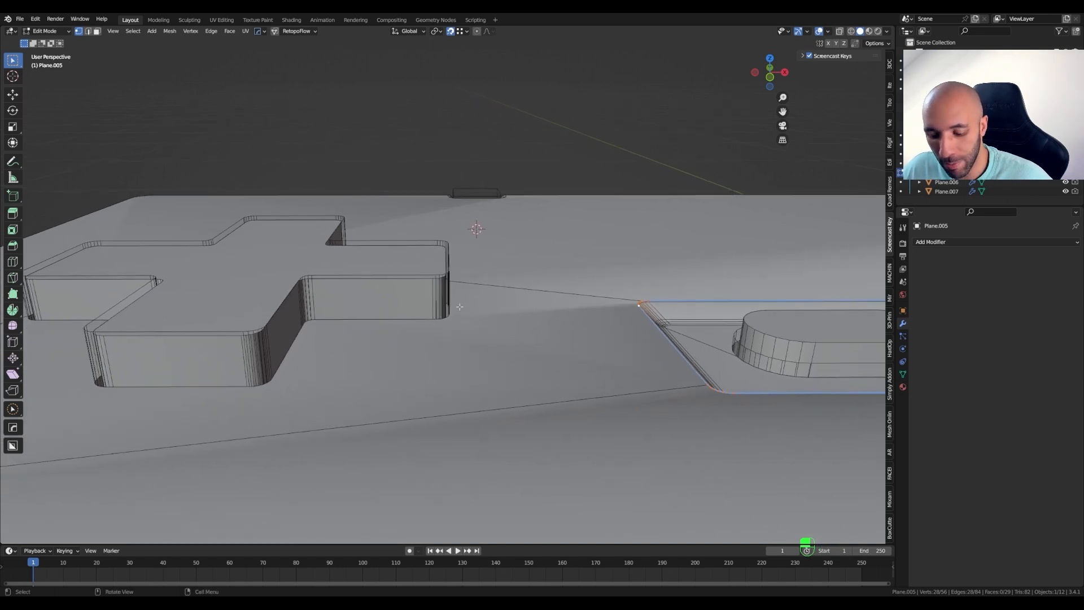
key(g)
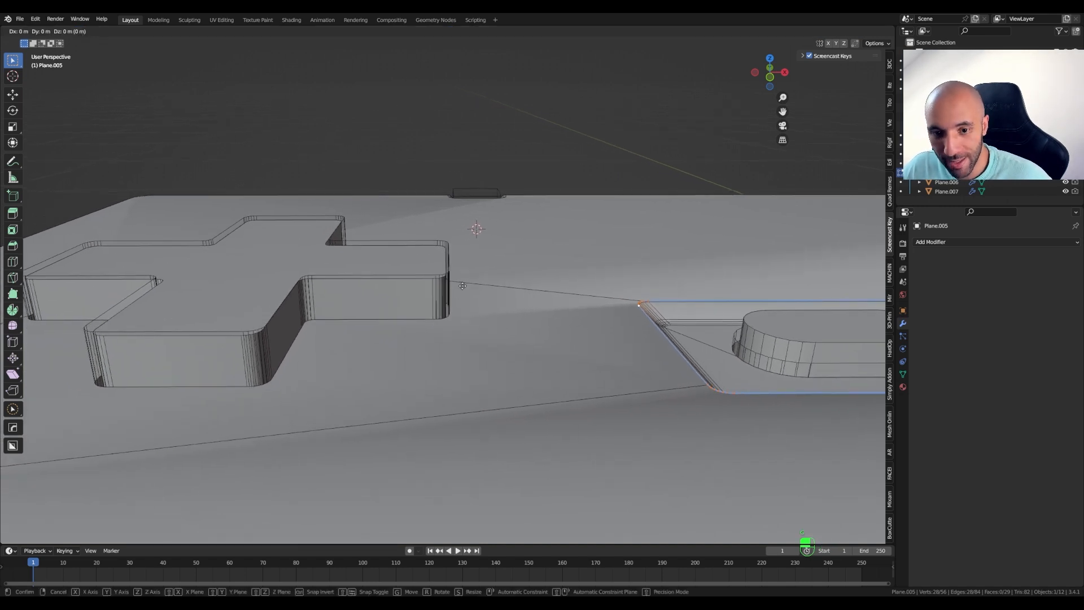
key(z)
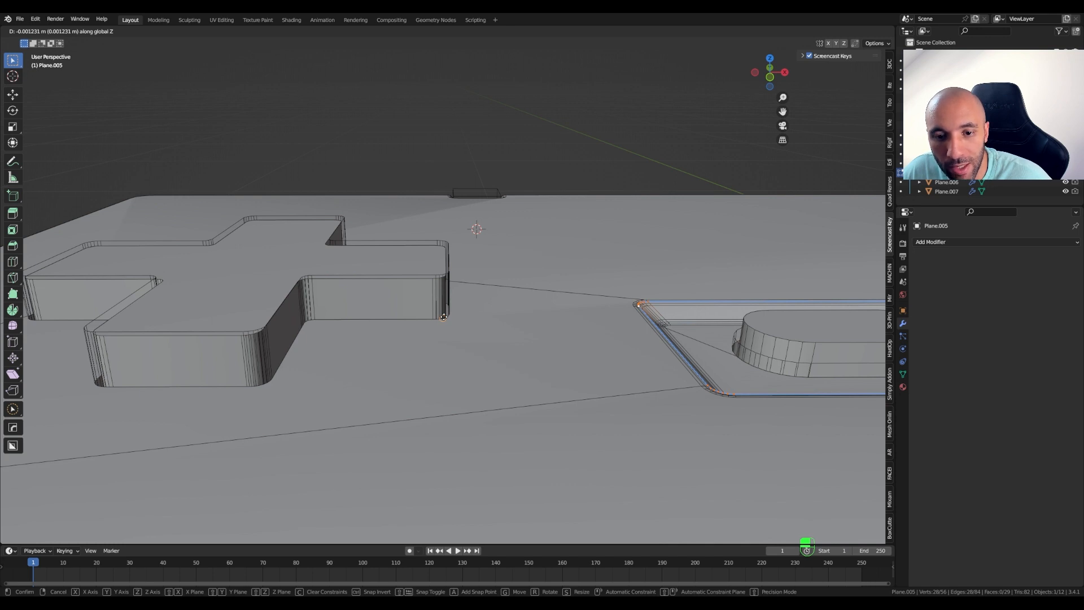
click(444, 317)
shift+middle_drag(676, 376, 435, 380)
scroll(438, 395, up, 2)
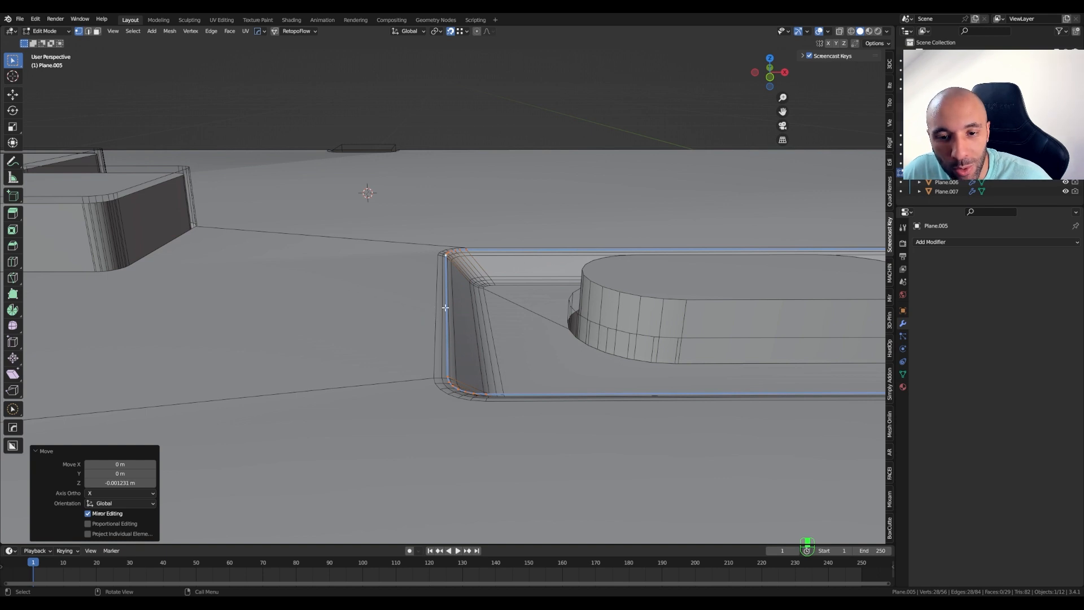
Return to Object Mode, select the controller body and set its weight-limited Bevel modifier's amount to 0.015 m
key(Tab)
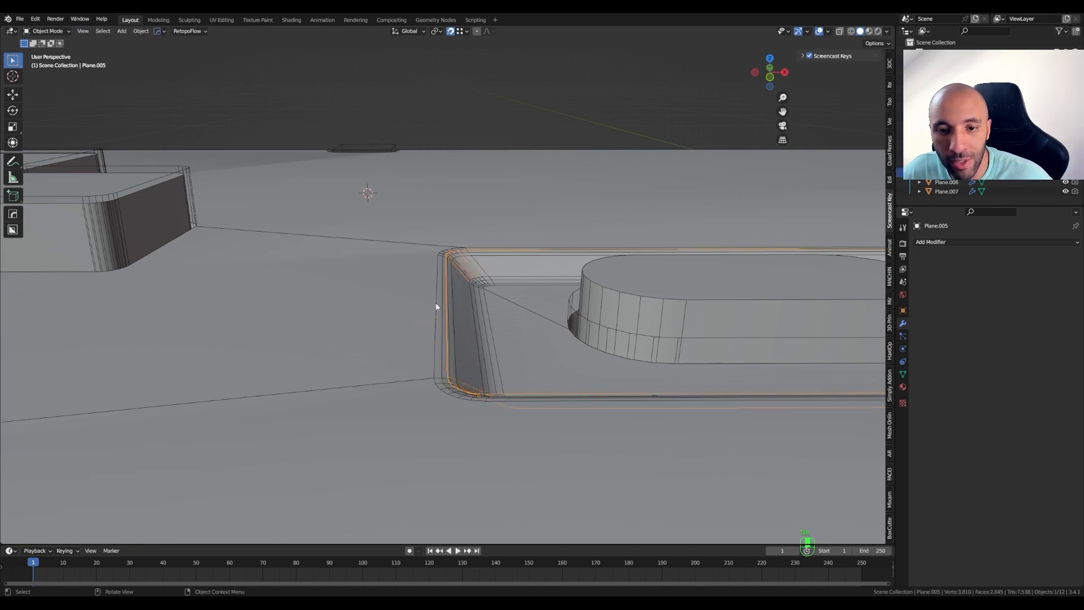
click(362, 306)
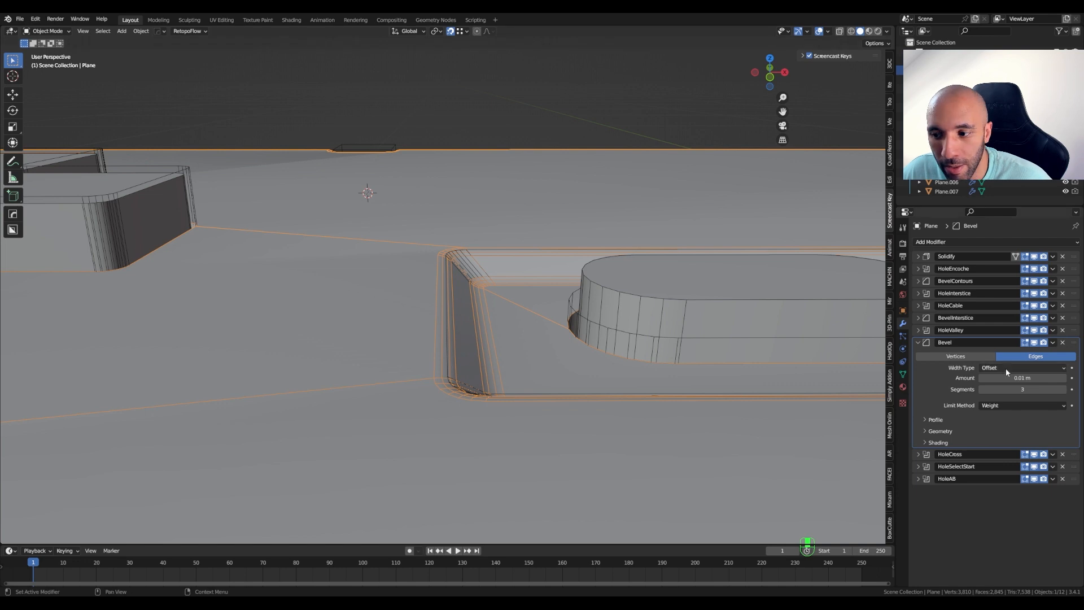
shift+drag(1022, 378, 1034, 378)
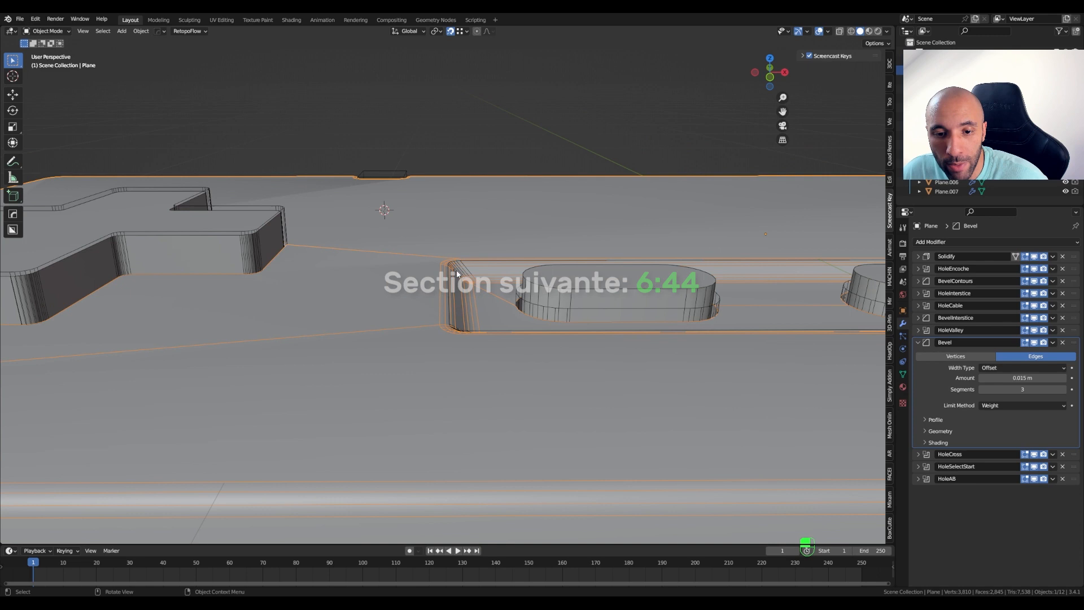
Turn snapping off, raise the recess cutter's upper edge loop about 0.019 m along Z, and return to Object Mode
middle_drag(436, 303, 435, 303)
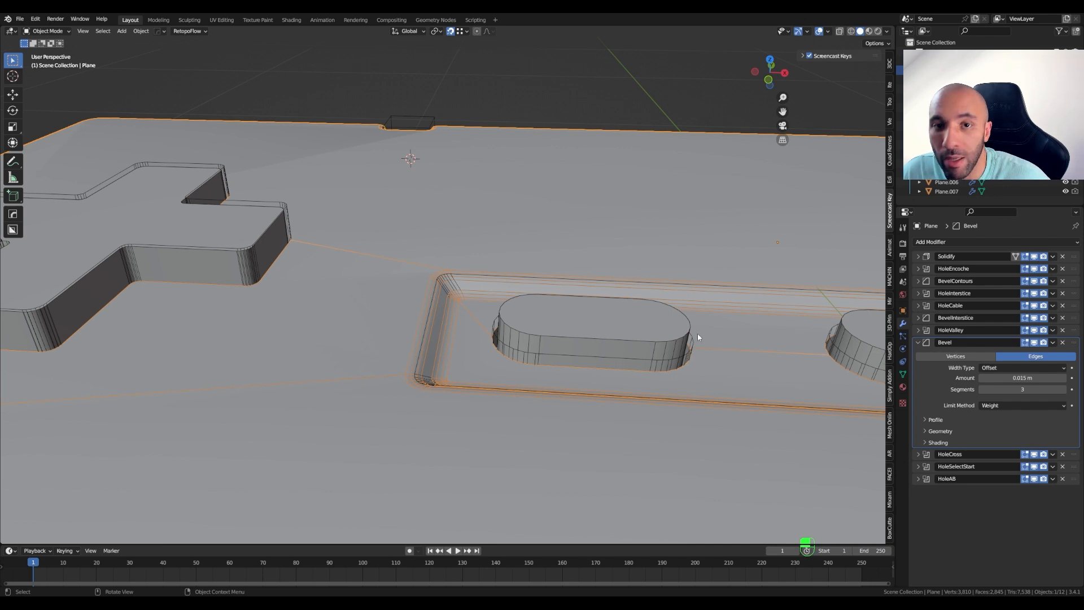
middle_drag(443, 385, 523, 364)
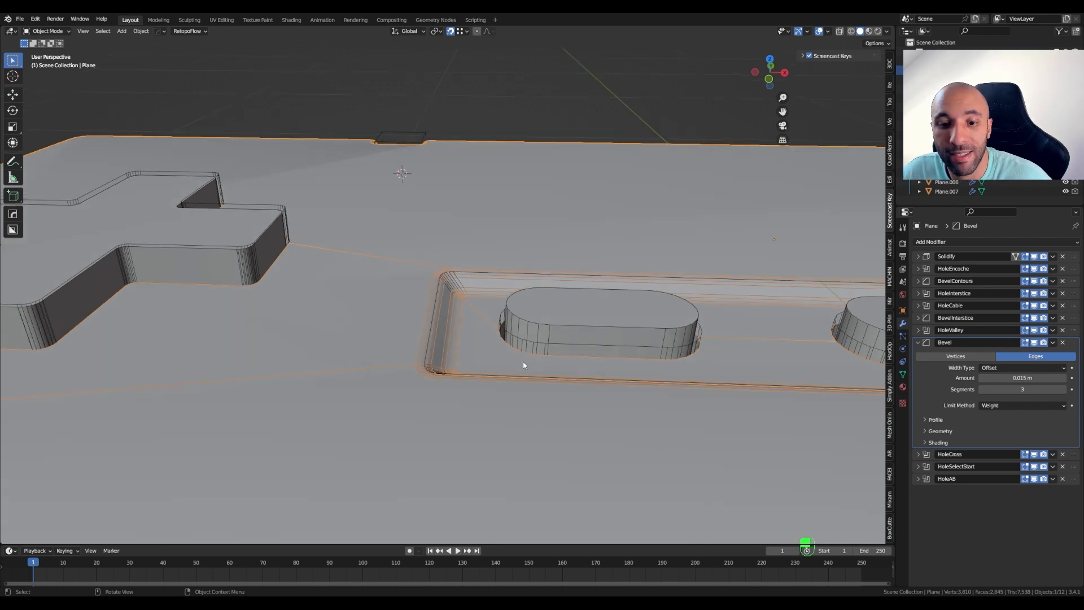
click(441, 374)
key(Tab)
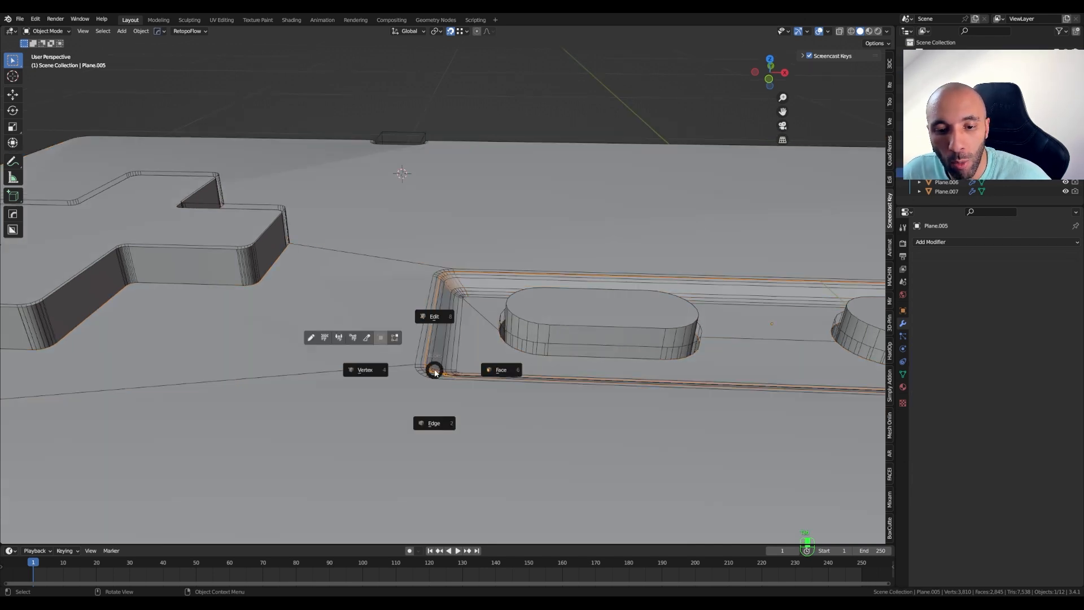
click(377, 371)
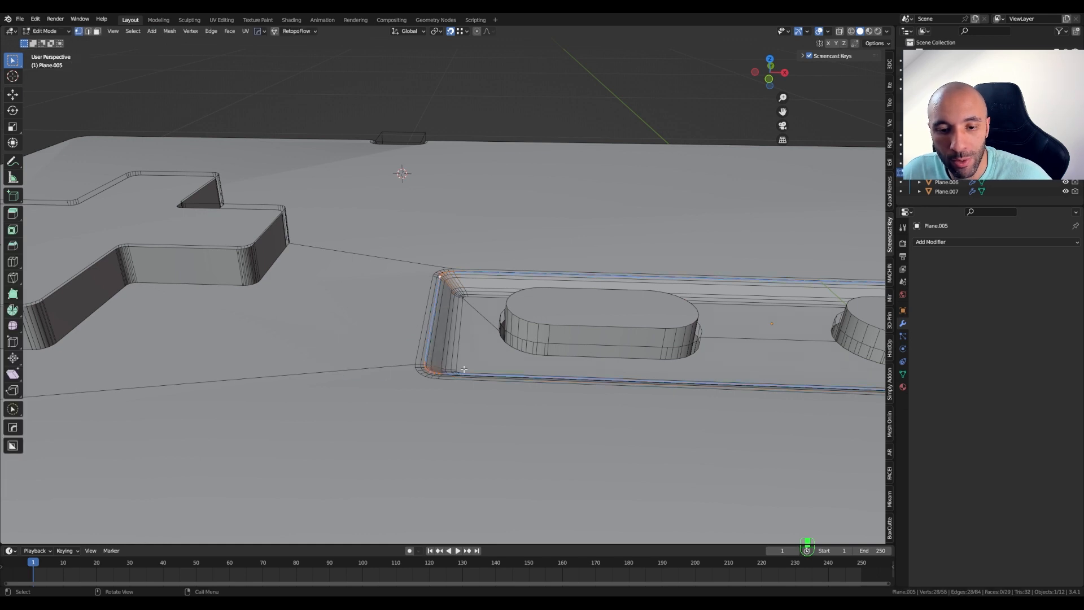
middle_drag(465, 369, 520, 393)
key(g)
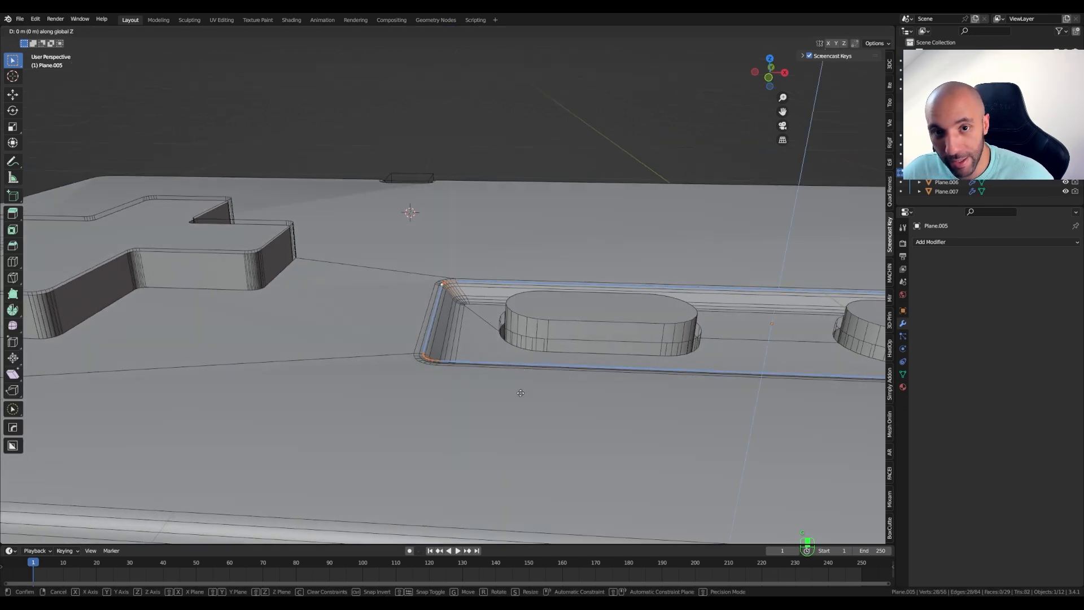
key(z)
click(522, 383)
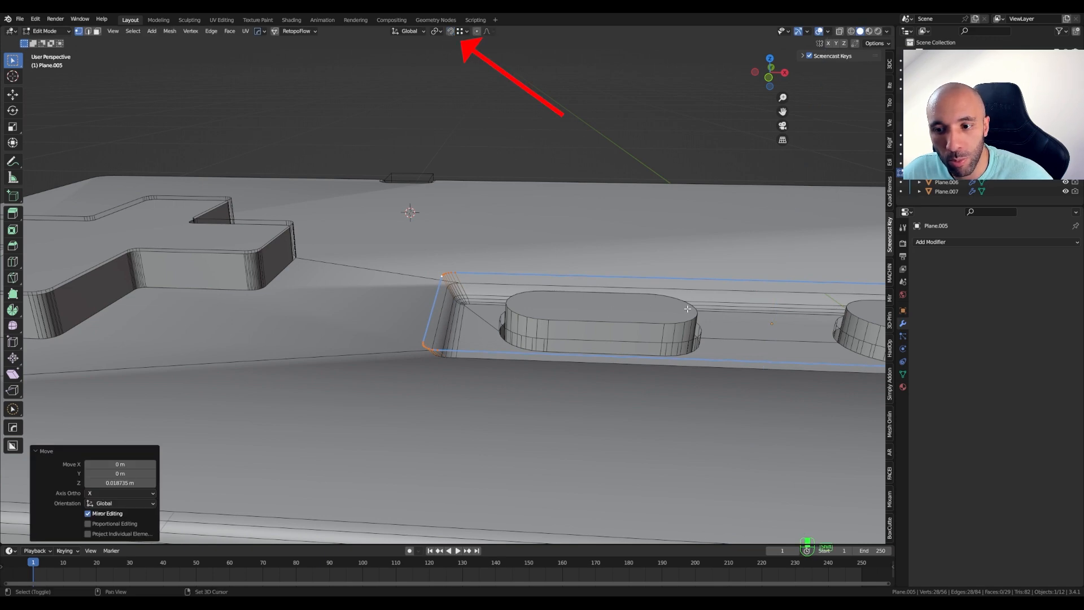
middle_drag(597, 311, 491, 347)
key(Tab)
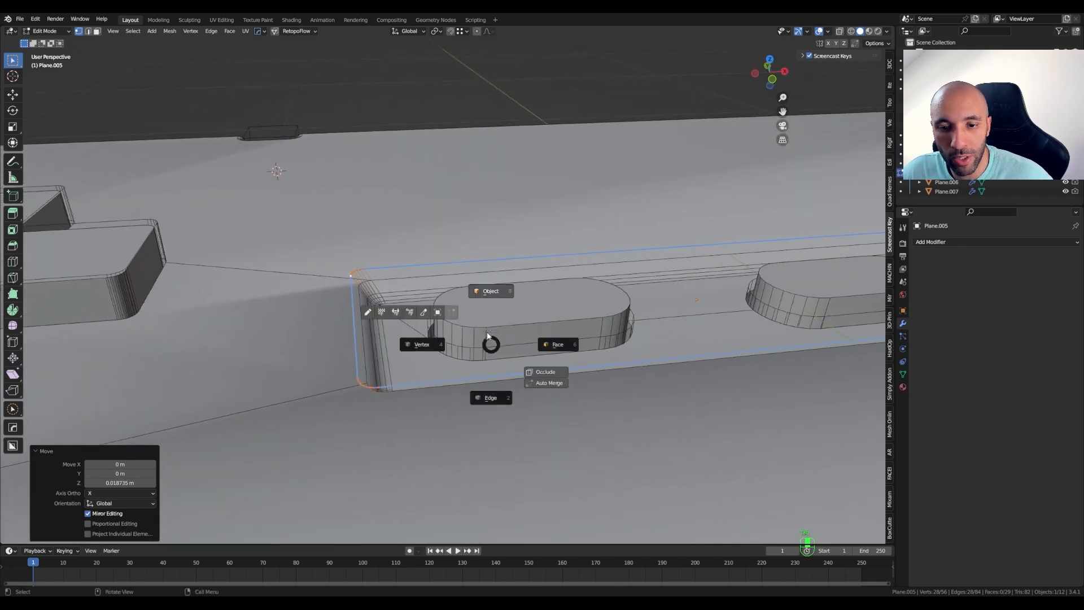
click(489, 294)
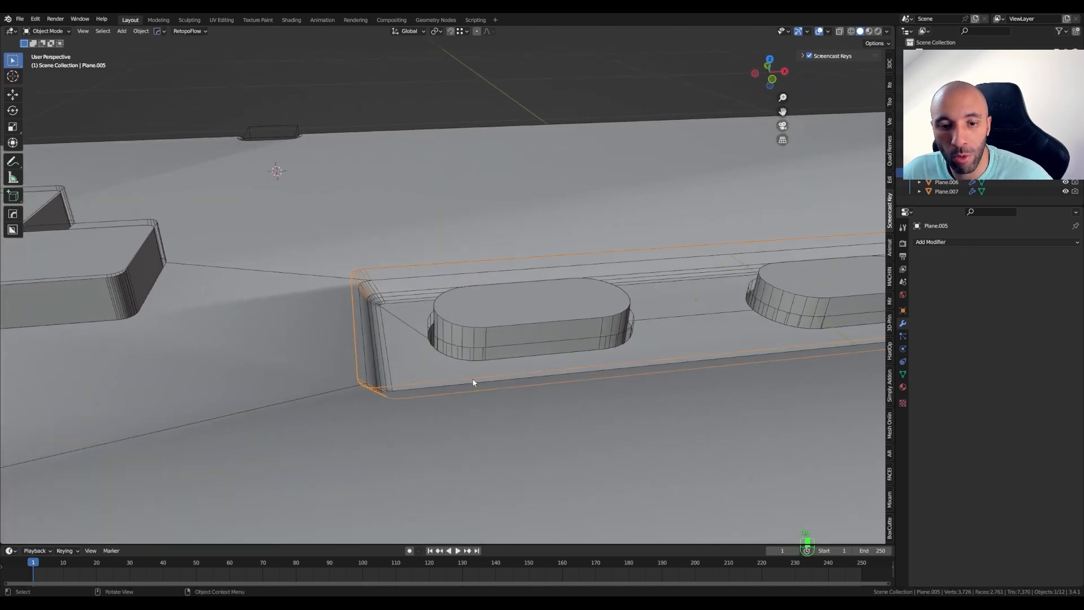
Select the controller body and apply its Solidify and HoleValley modifiers
click(489, 438)
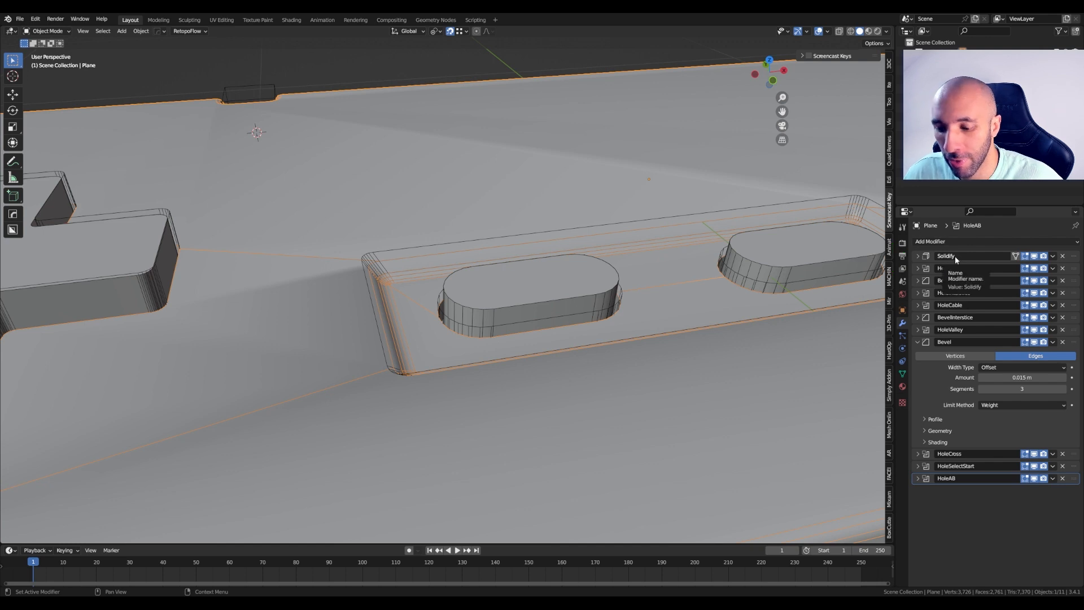
key(ctrl+a)
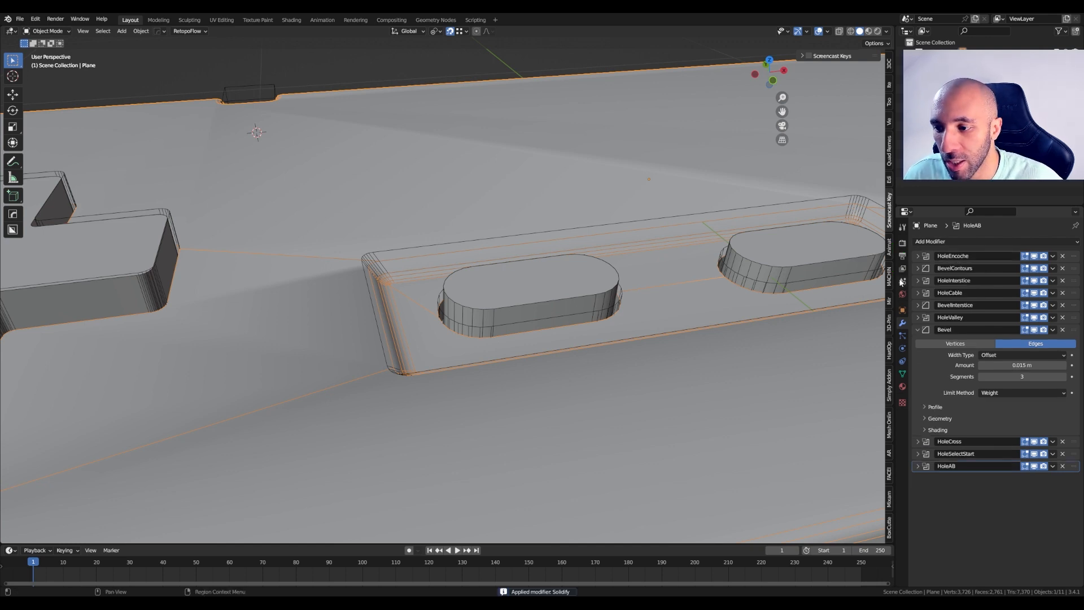
click(918, 317)
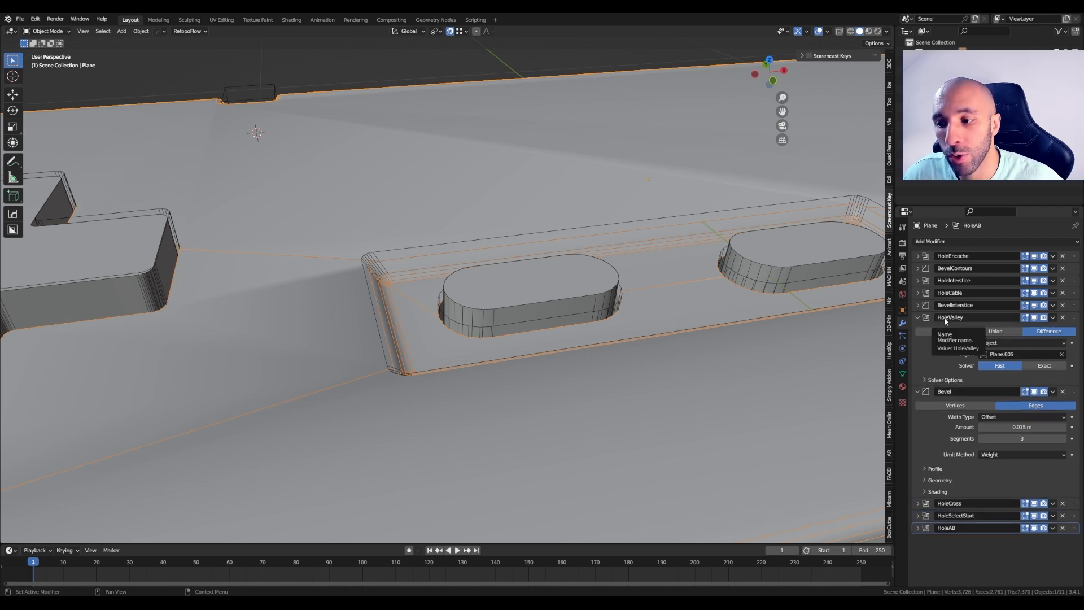
key(ctrl+a)
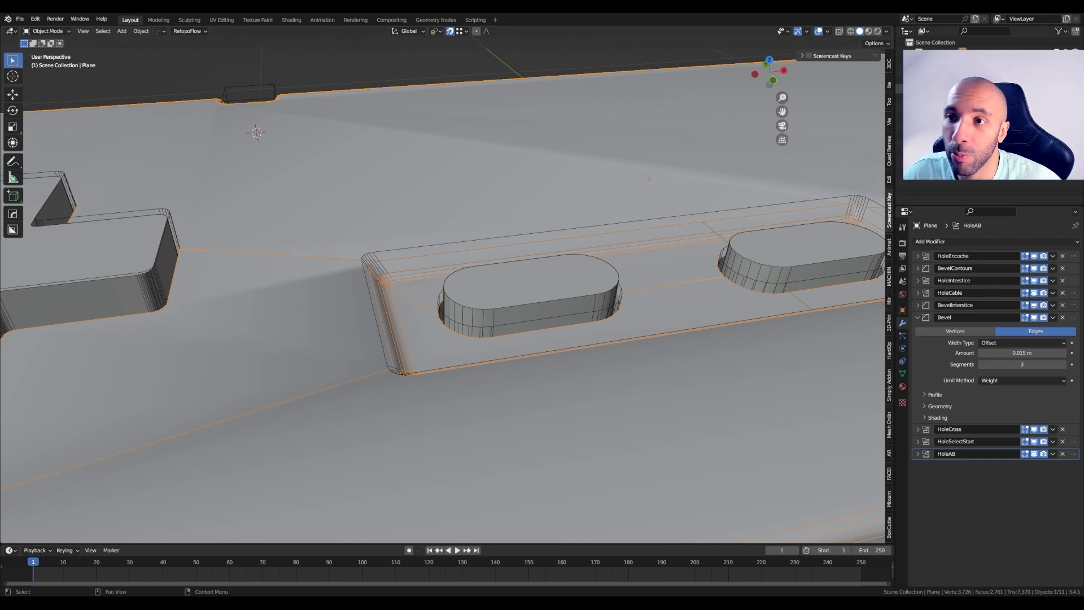
Hide the cutter objects and open the controller body in Edit Mode with edge selection
key(h)
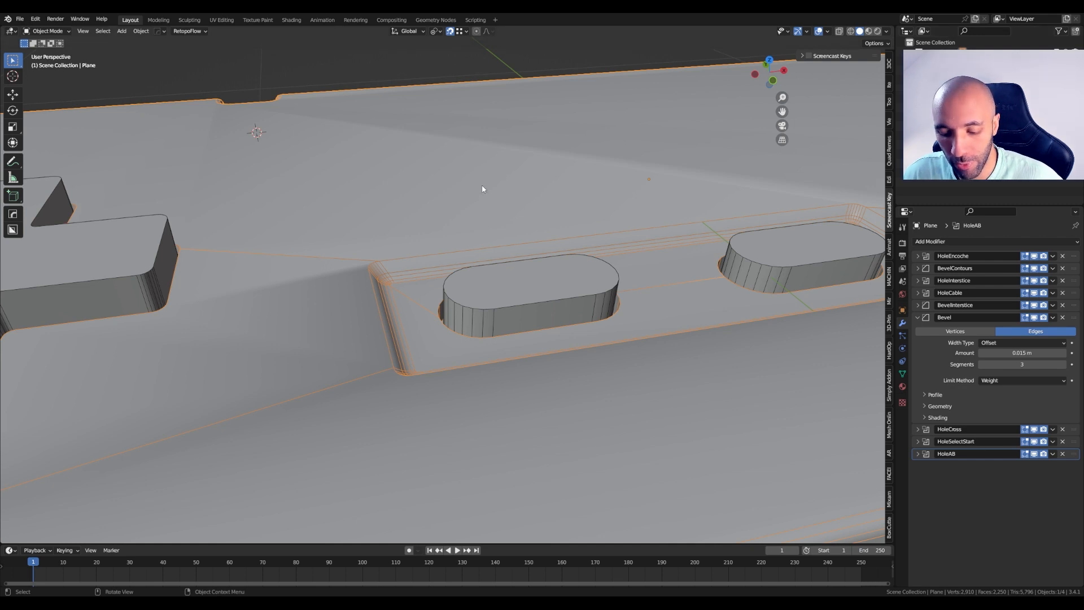
key(Tab)
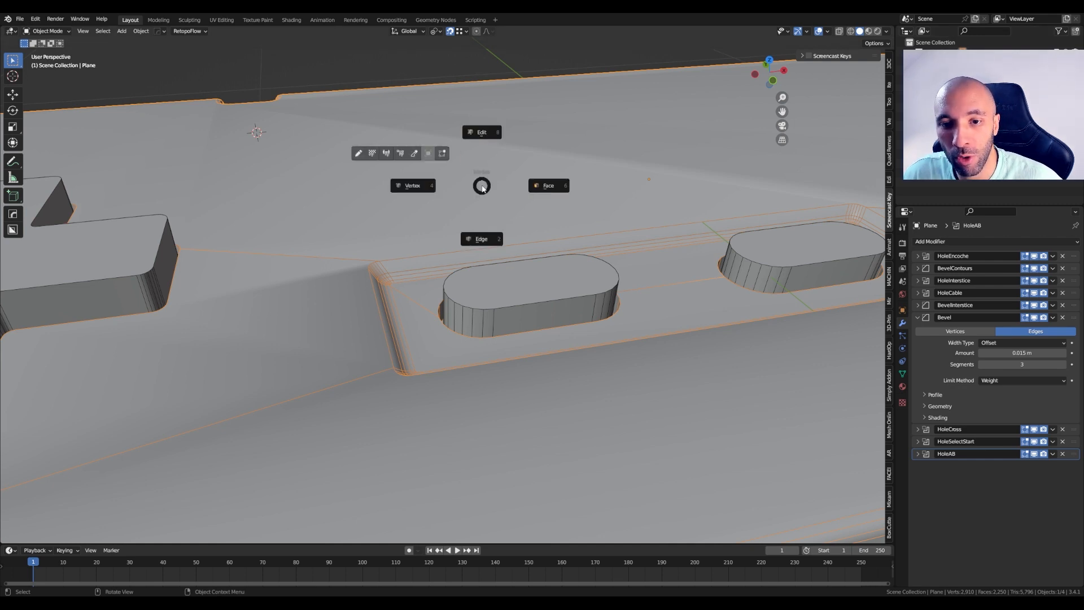
click(489, 238)
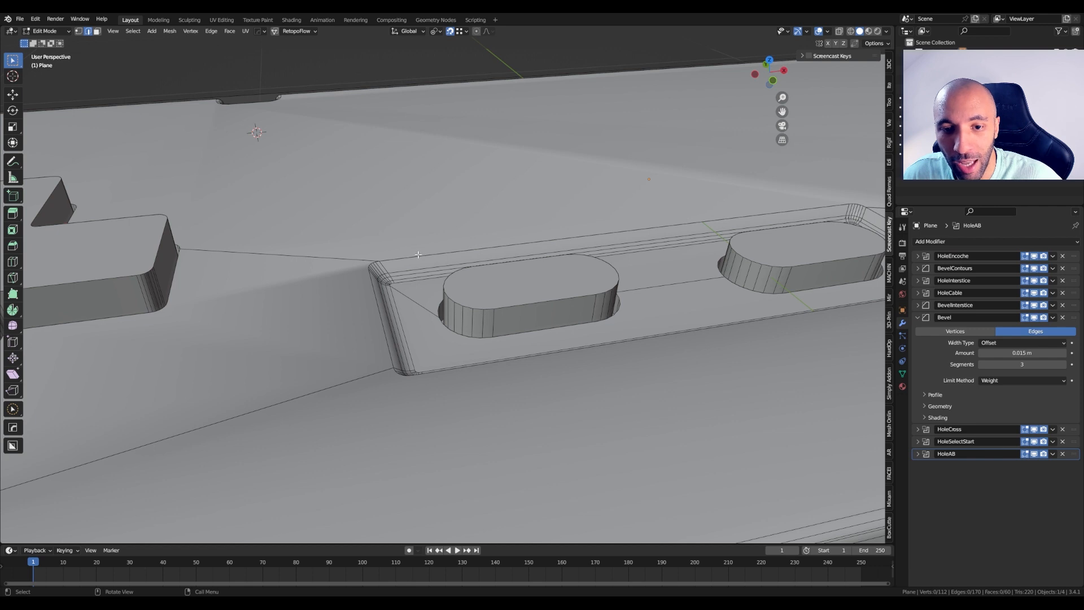
Select the complete outer rim of the rectangular recess around the oval buttons on the controller body's mesh
click(377, 299)
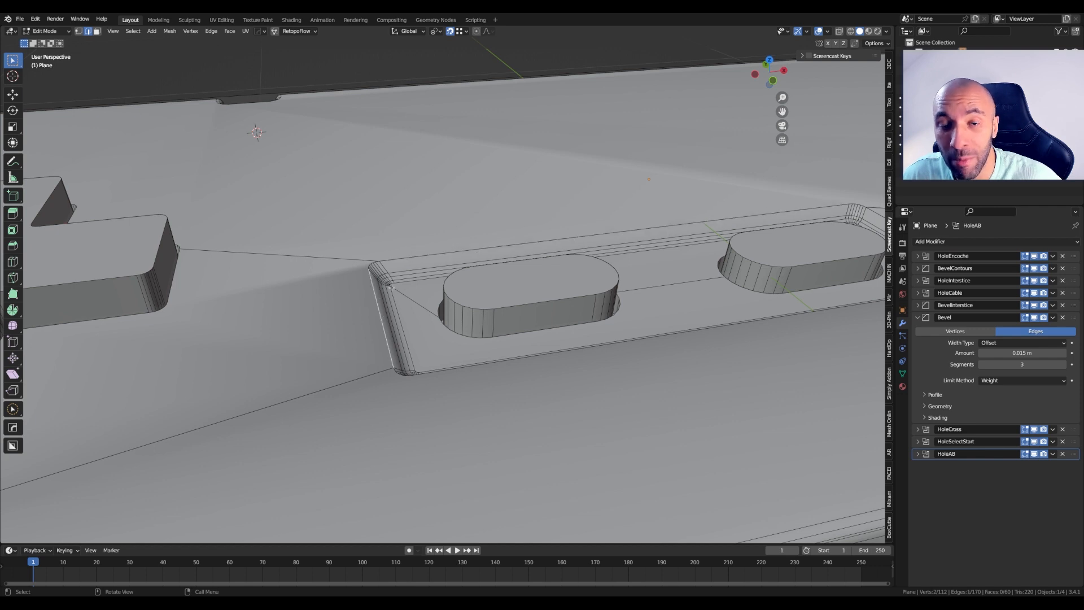
alt+shift+click(422, 256)
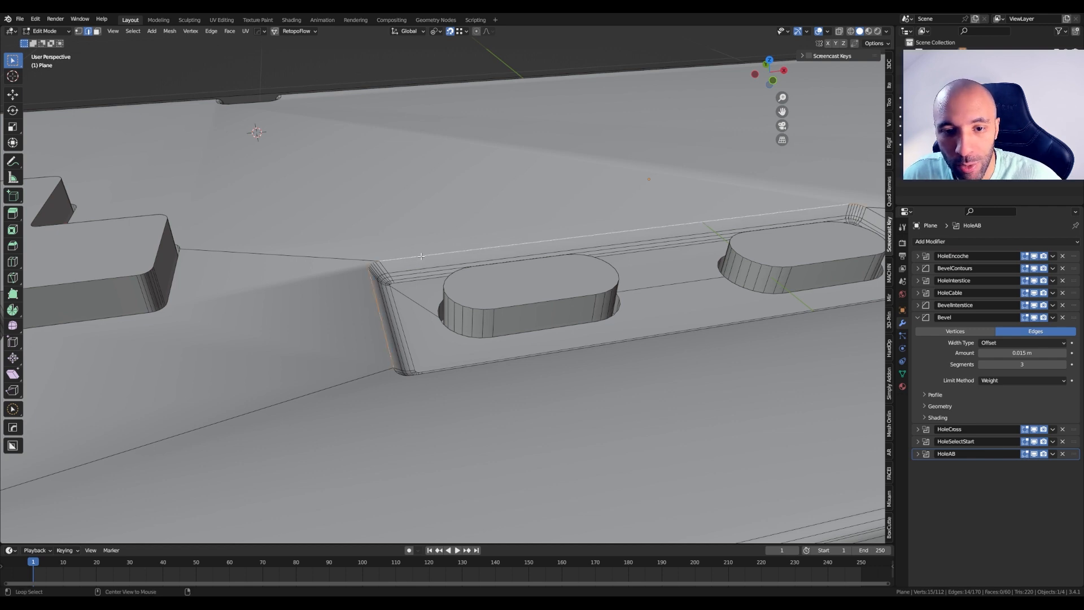
middle_drag(448, 356, 408, 455)
ctrl+click(546, 390)
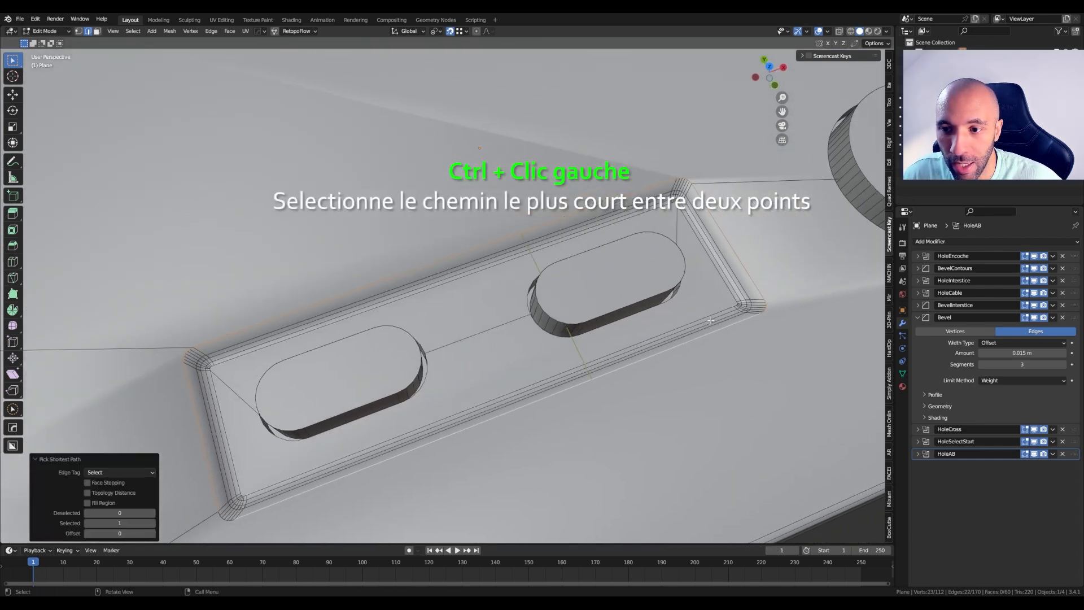
shift+middle_drag(650, 363, 805, 286)
shift+middle_drag(407, 432, 458, 405)
scroll(484, 388, up, 3)
ctrl+click(491, 377)
scroll(491, 377, down, 3)
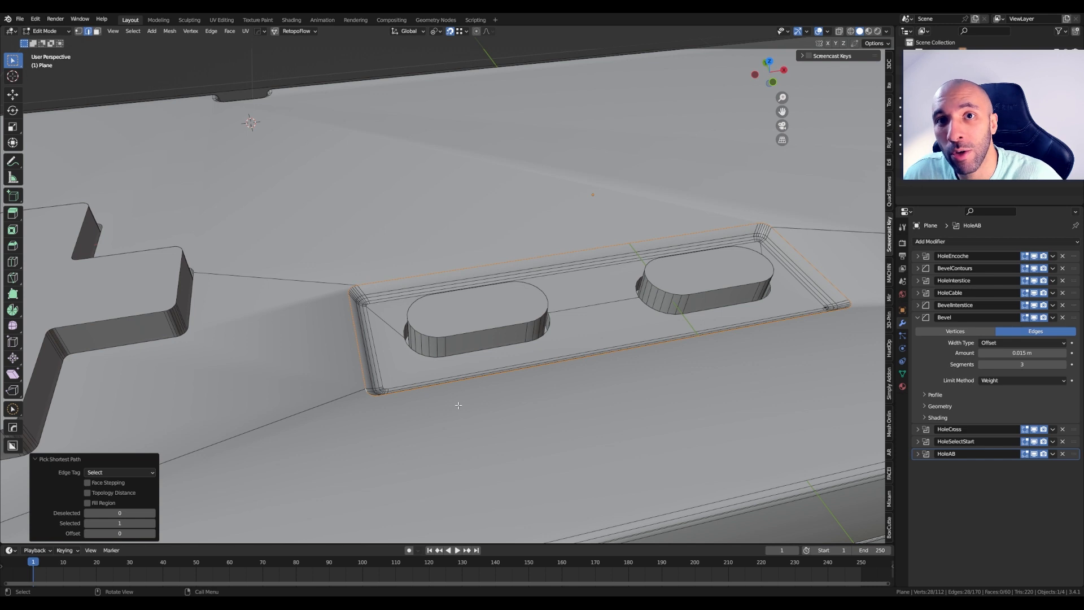
Set the edge bevel weight of the selected recess rim edges to 1
key(ctrl+e)
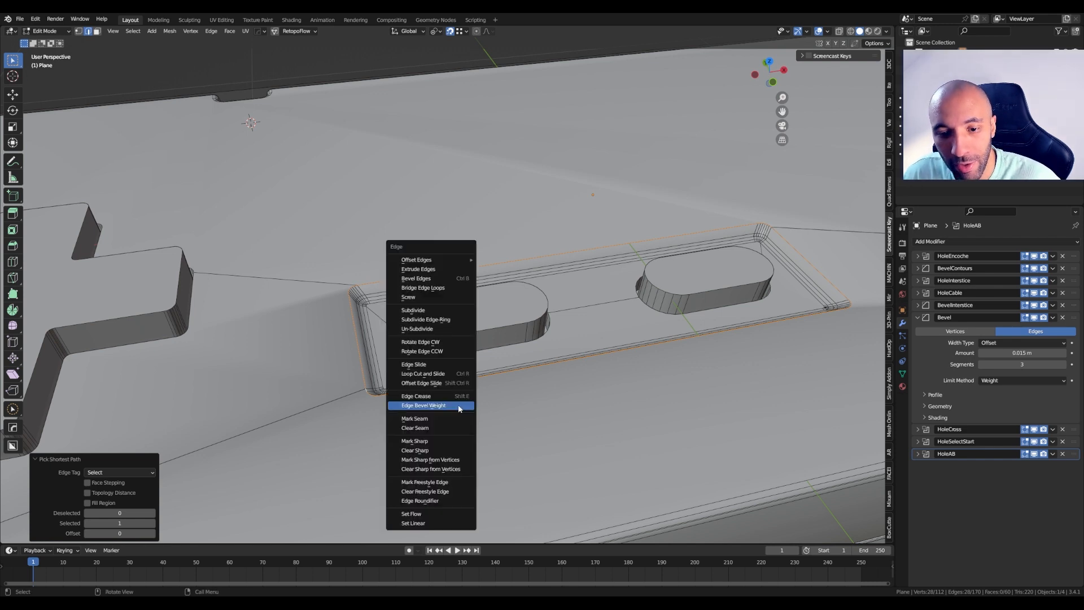
click(429, 406)
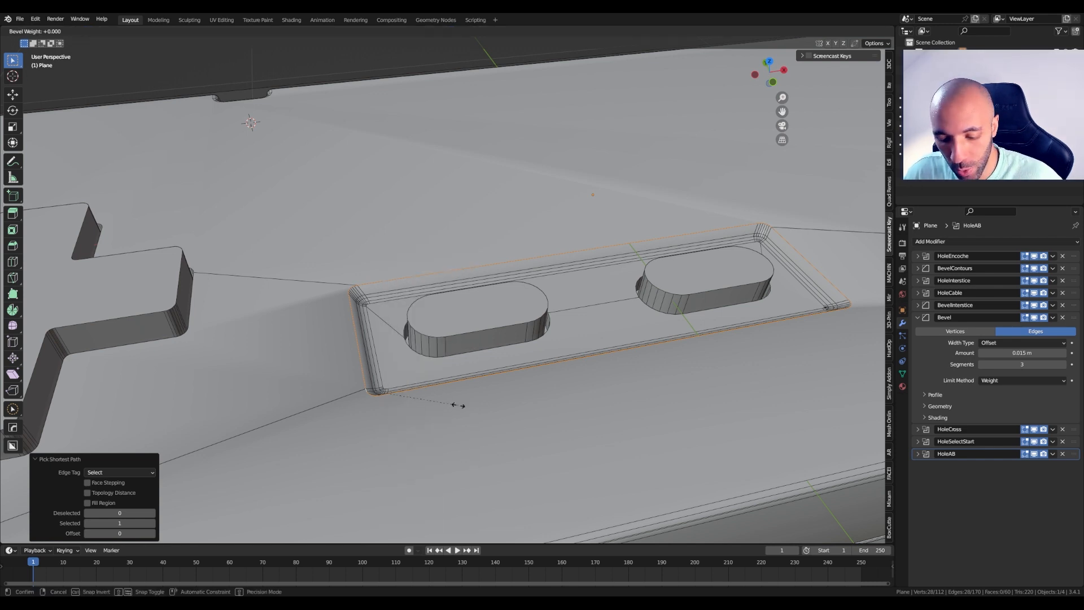
text(1)
key(Return)
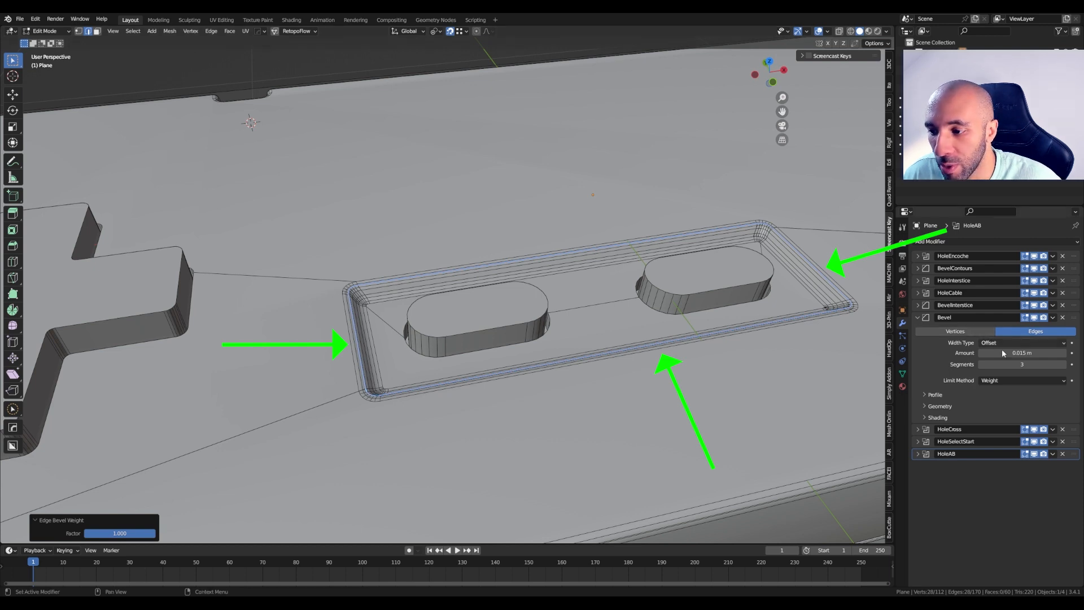
mouse_move(1026, 353)
mouse_down()
mouse_move(1042, 353)
mouse_move(1025, 353)
mouse_up()
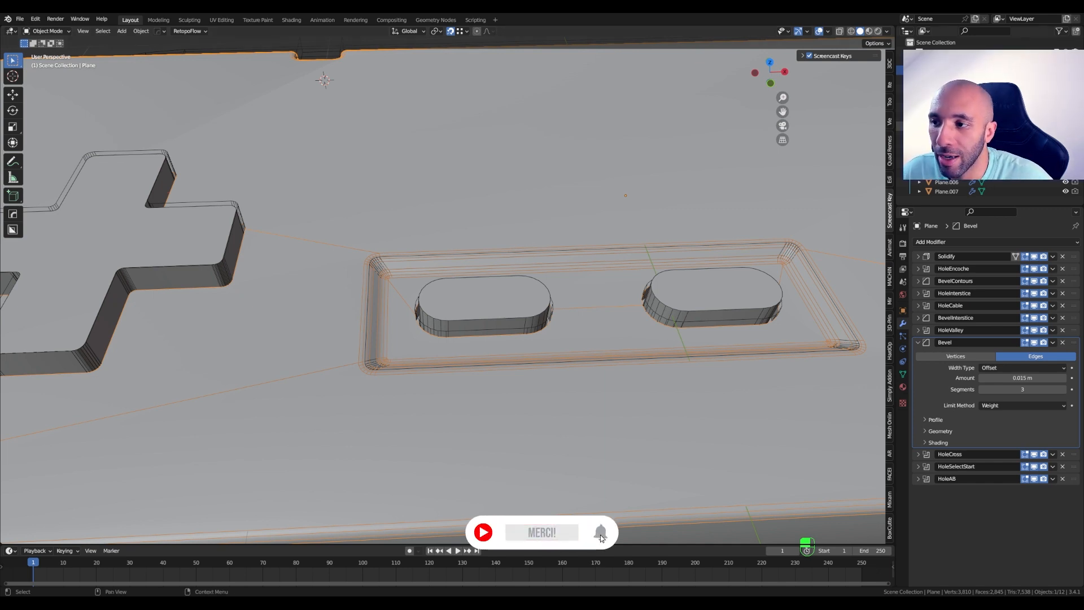
Hide the cutter objects so only the controller body and its buttons show around the cross-shaped button
click(1065, 136)
shift+middle_drag(363, 276, 385, 246)
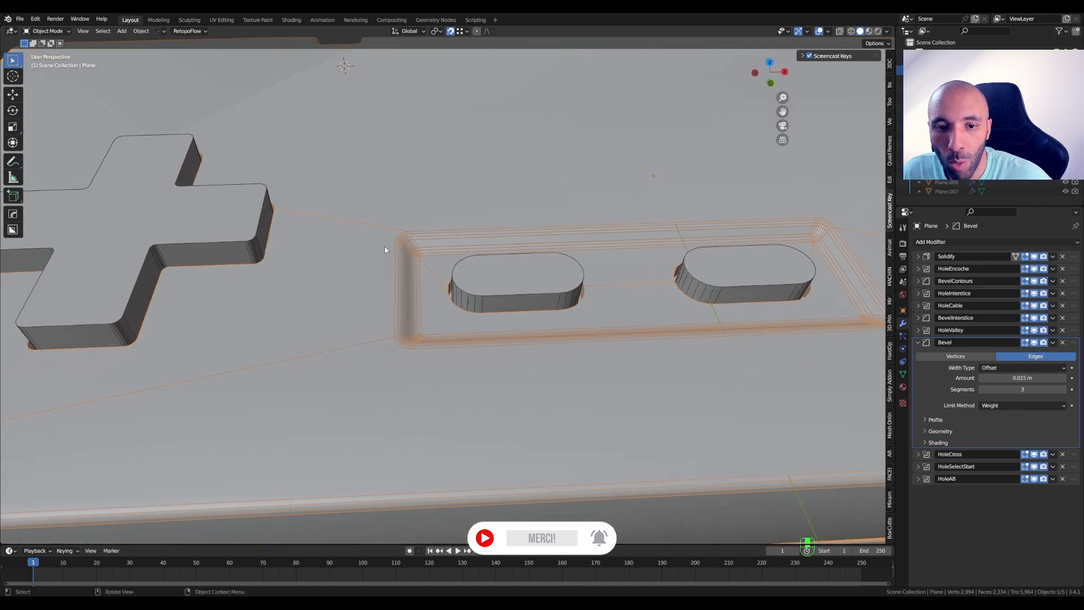
shift+middle_drag(293, 295, 542, 246)
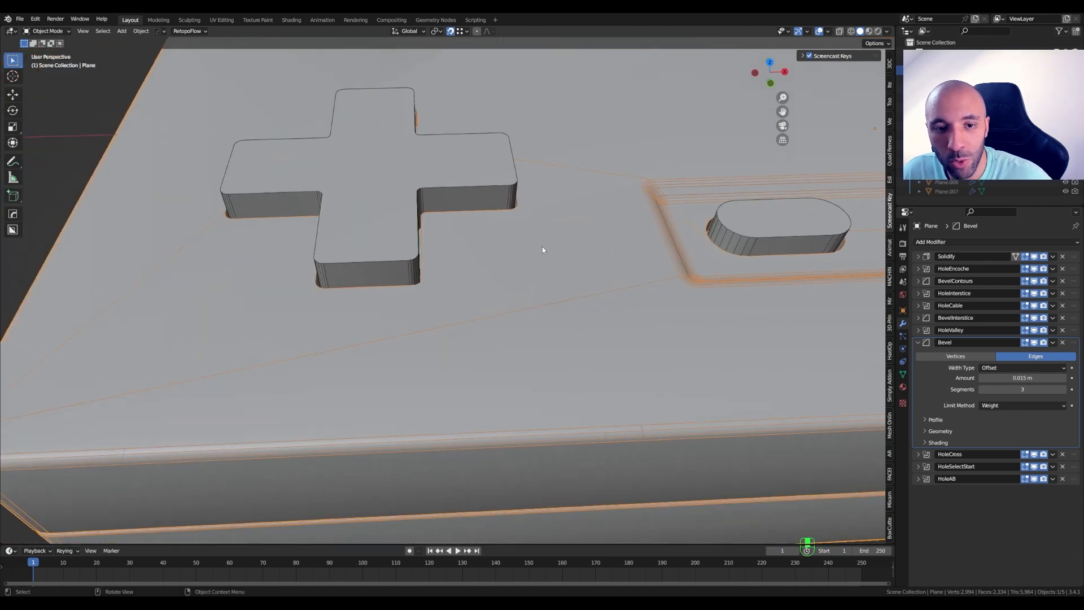
middle_drag(363, 290, 369, 297)
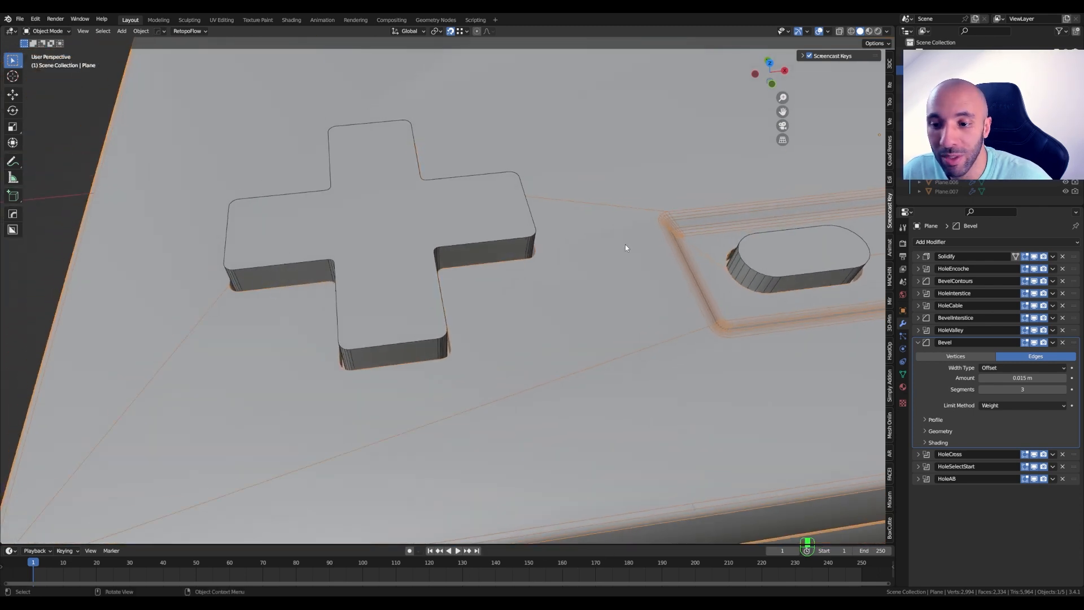
scroll(625, 244, down, 1)
Rename the controller body's weight-limited Bevel modifier as BevelValley and collapse its settings
double_click(964, 343)
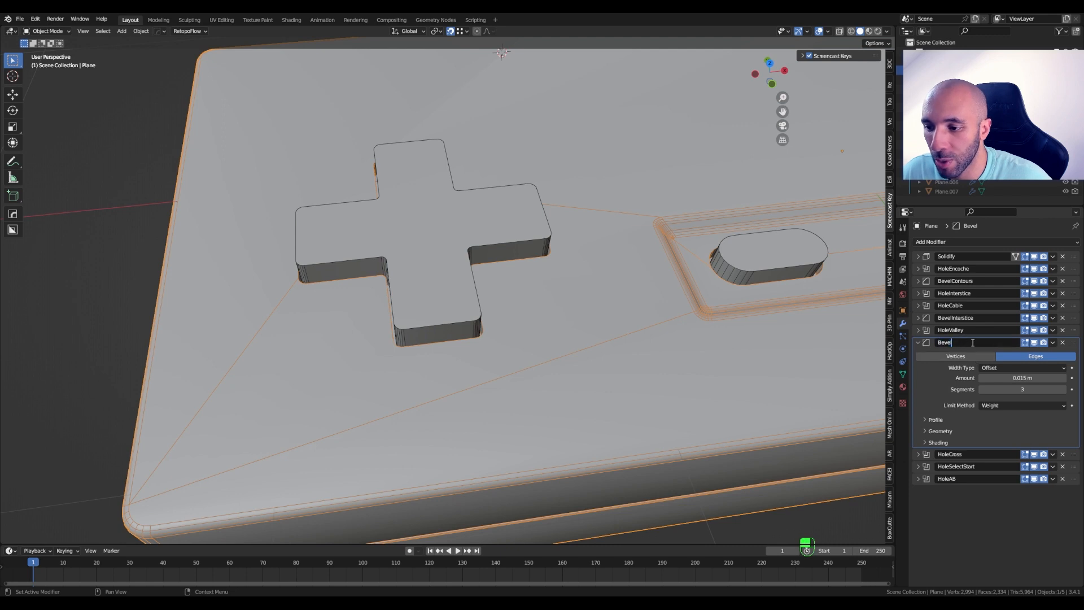
text(Valley)
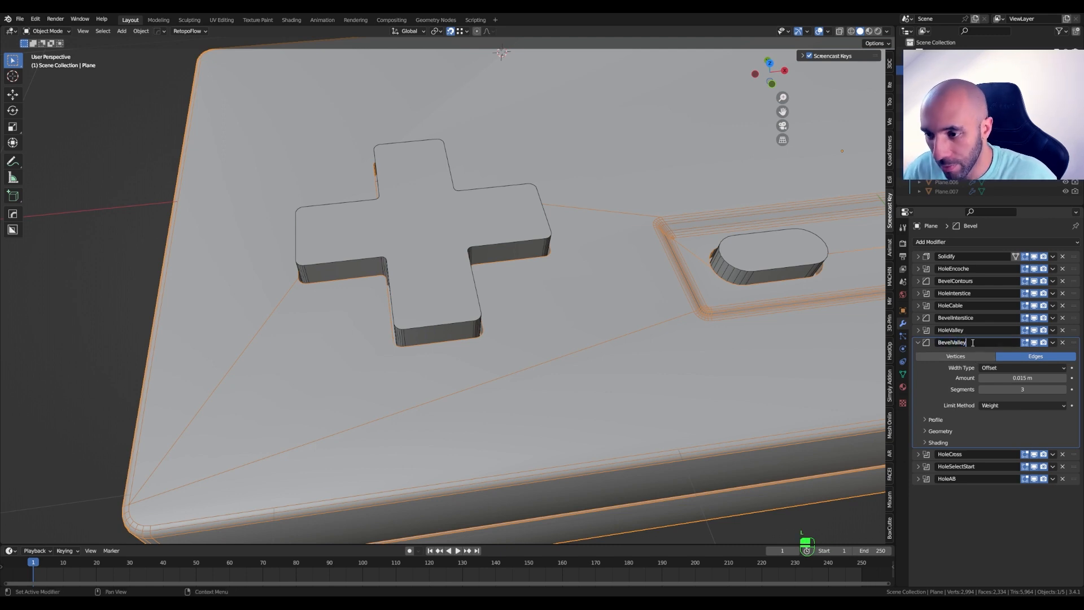
key(Return)
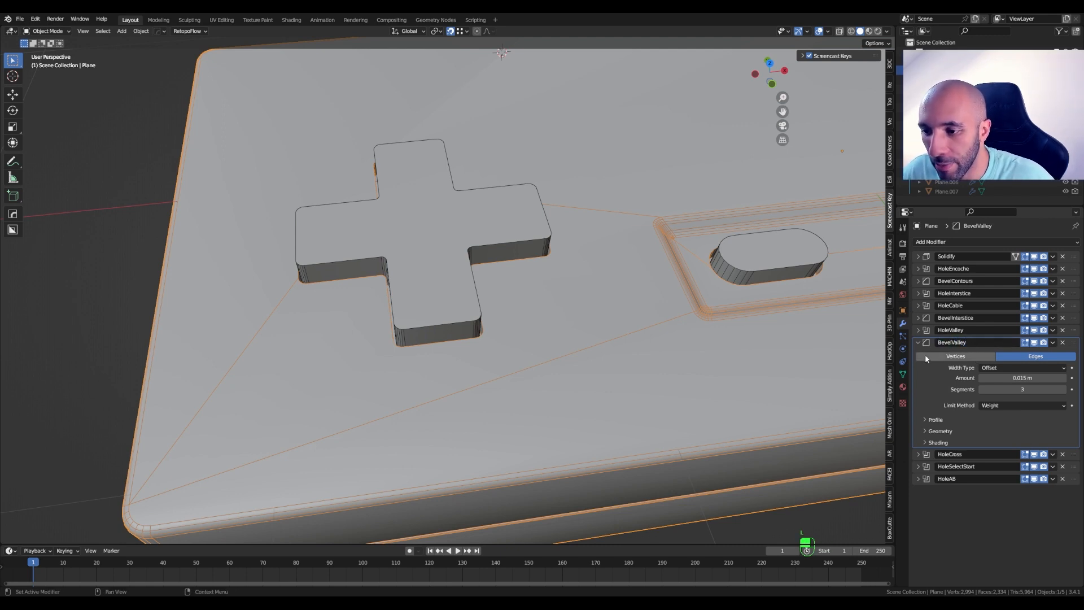
click(917, 342)
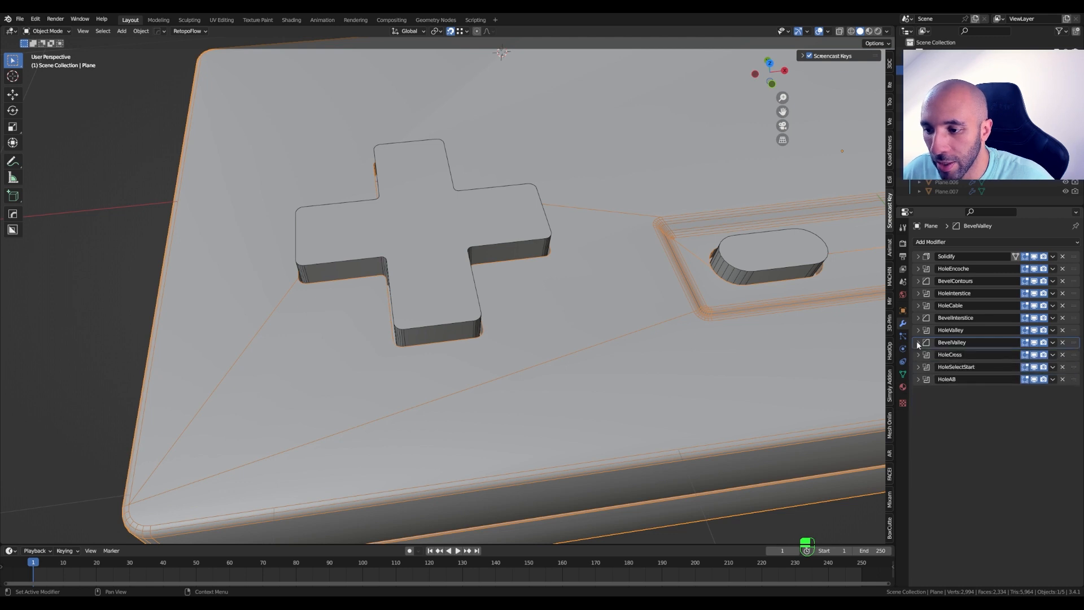
Add a Bevel modifier to the controller body with an angle limit of 60°, 3 segments and an amount of 0.005 m
click(930, 242)
click(891, 279)
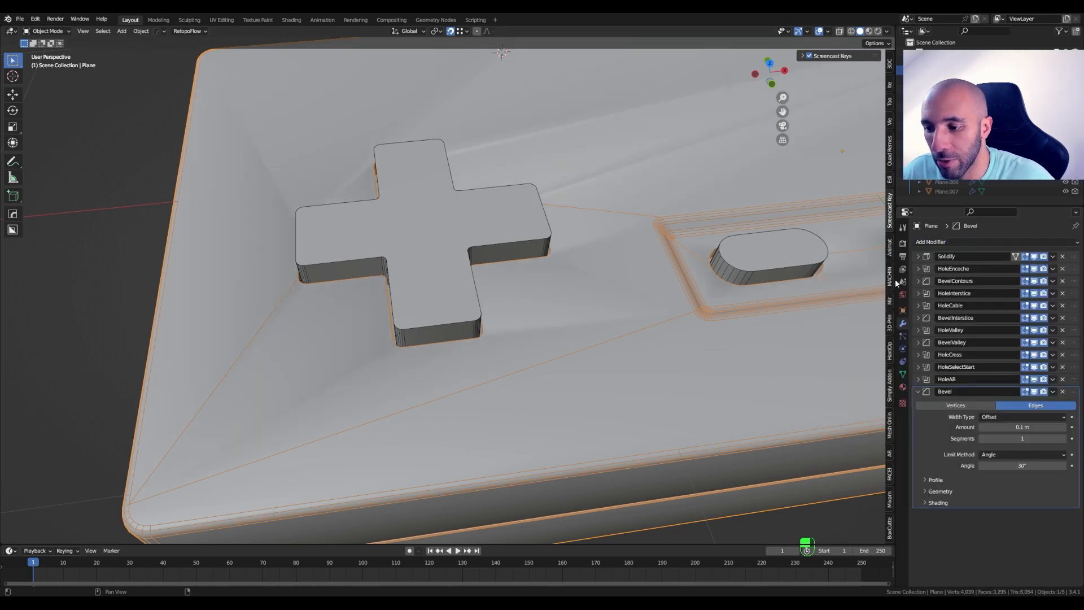
click(1020, 467)
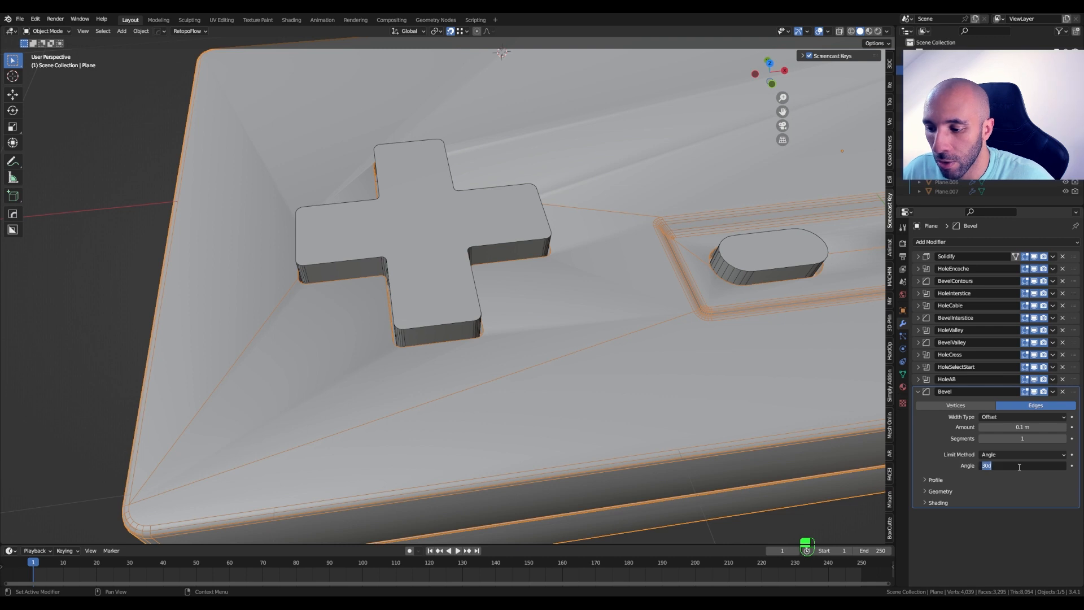
text(60)
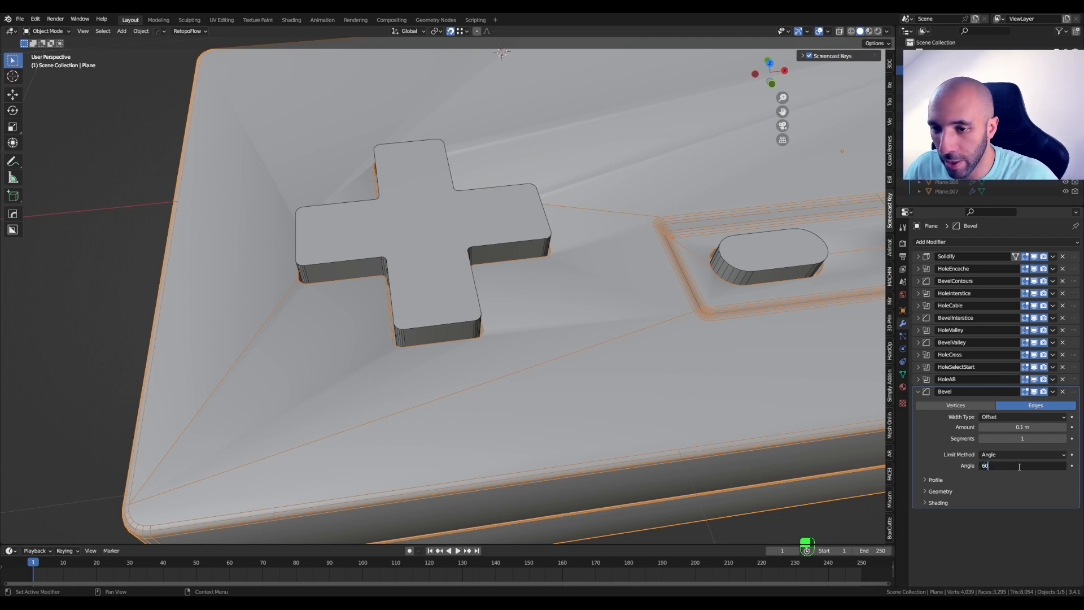
key(Return)
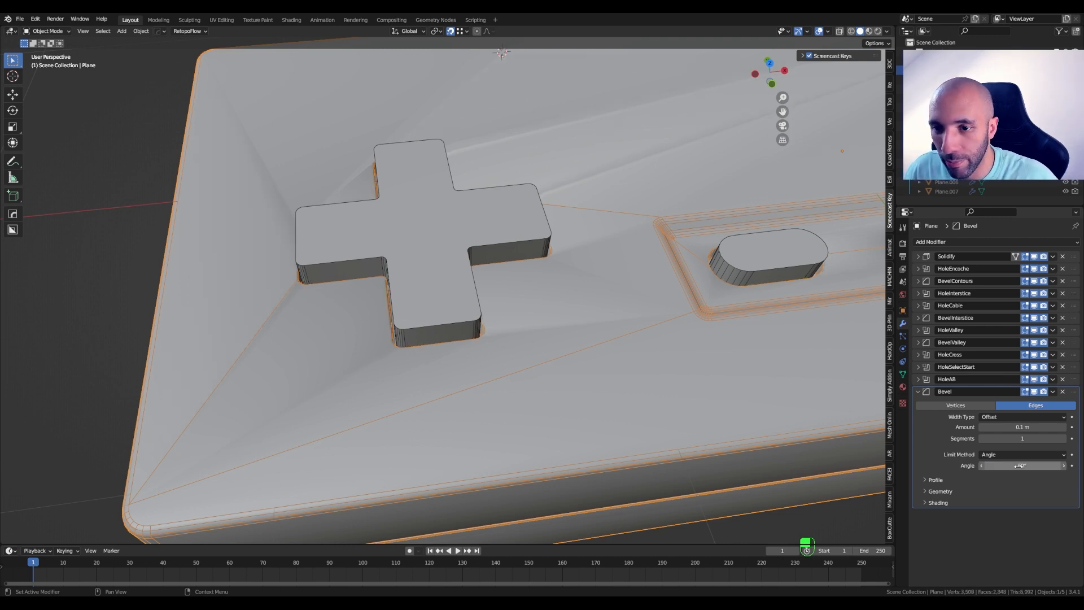
click(1065, 439)
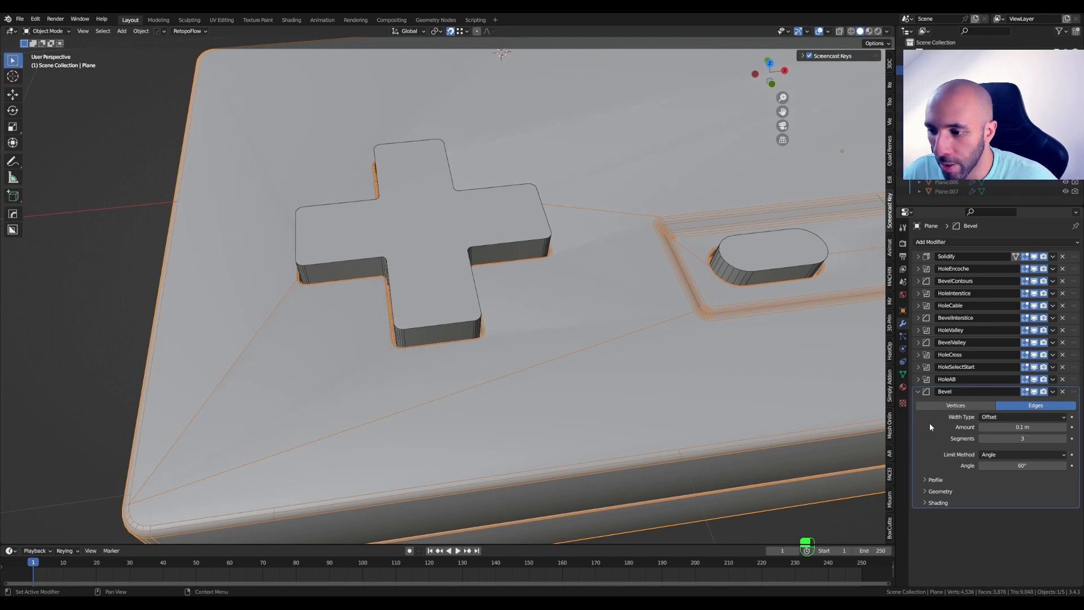
shift+drag(992, 427, 926, 427)
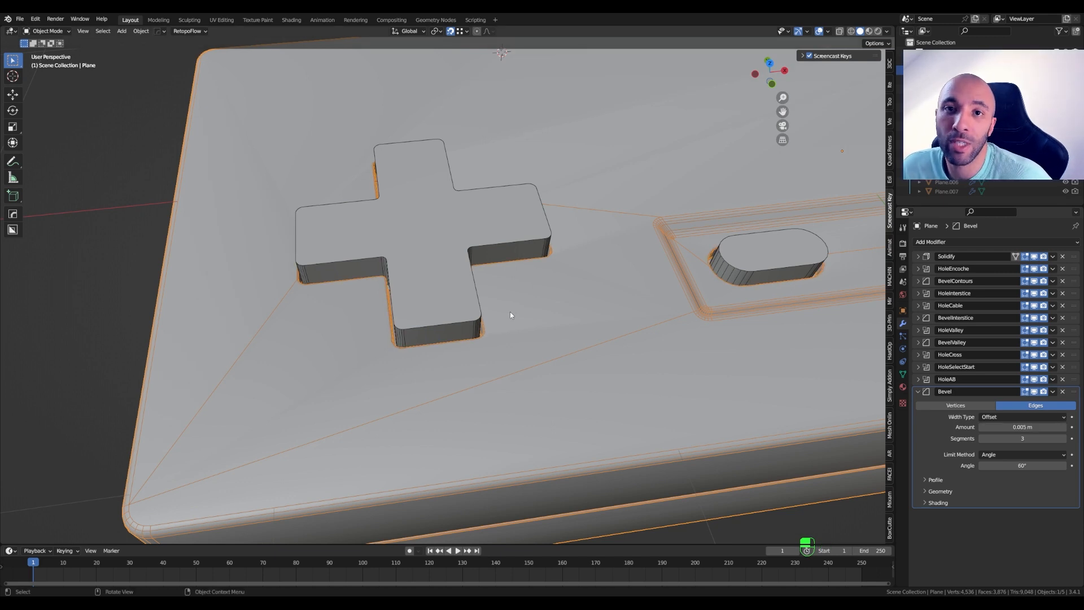
Turn off Clamp Overlap for the new Bevel modifier and try varying its amount, leaving it at 0.005 m
shift+middle_drag(287, 278, 358, 270)
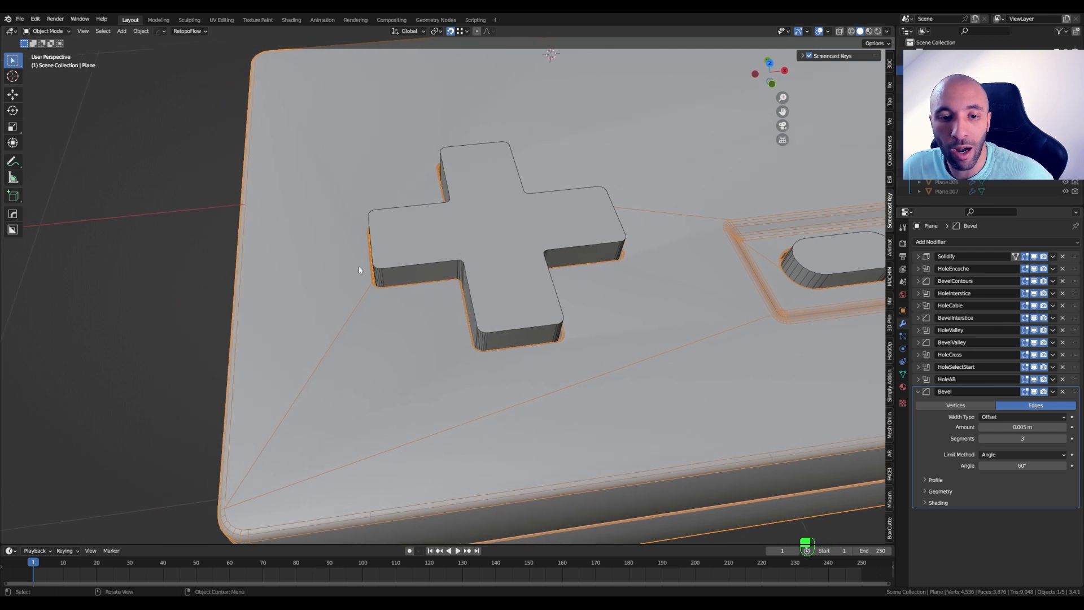
scroll(368, 279, up, 8)
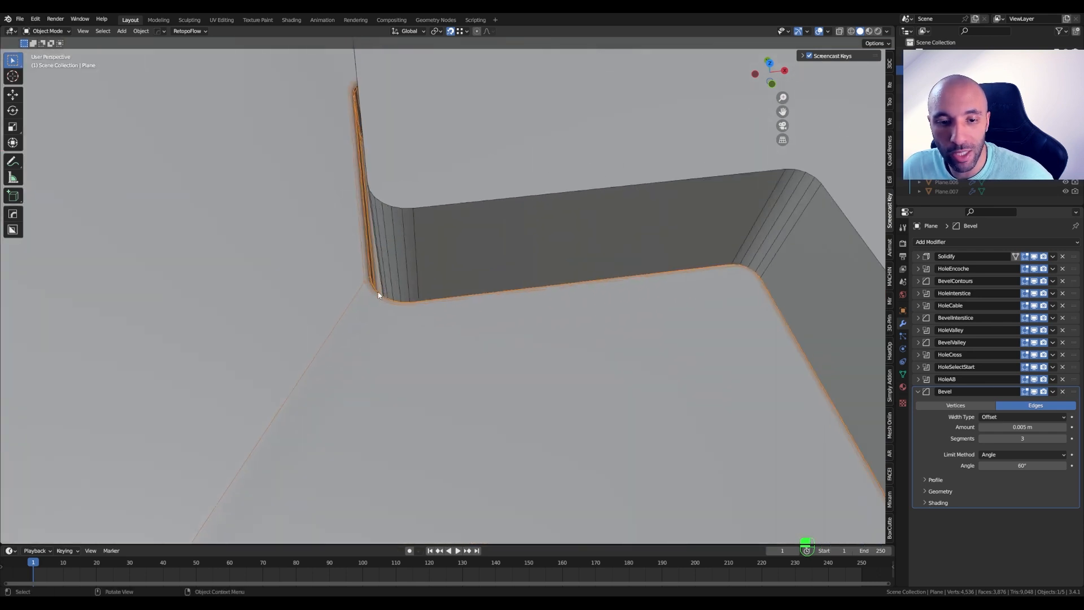
scroll(491, 295, up, 2)
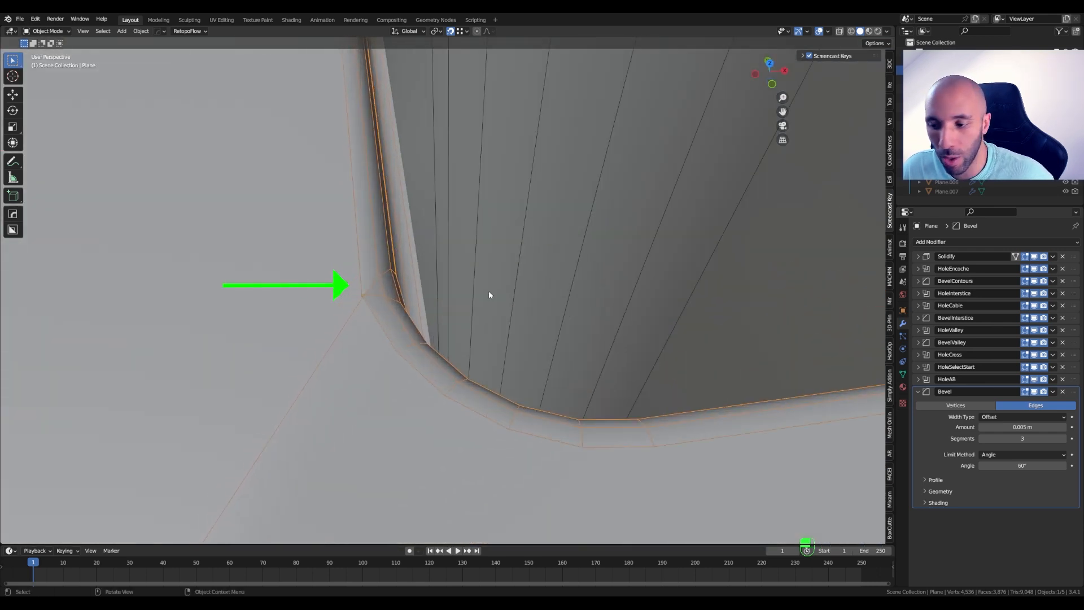
click(918, 491)
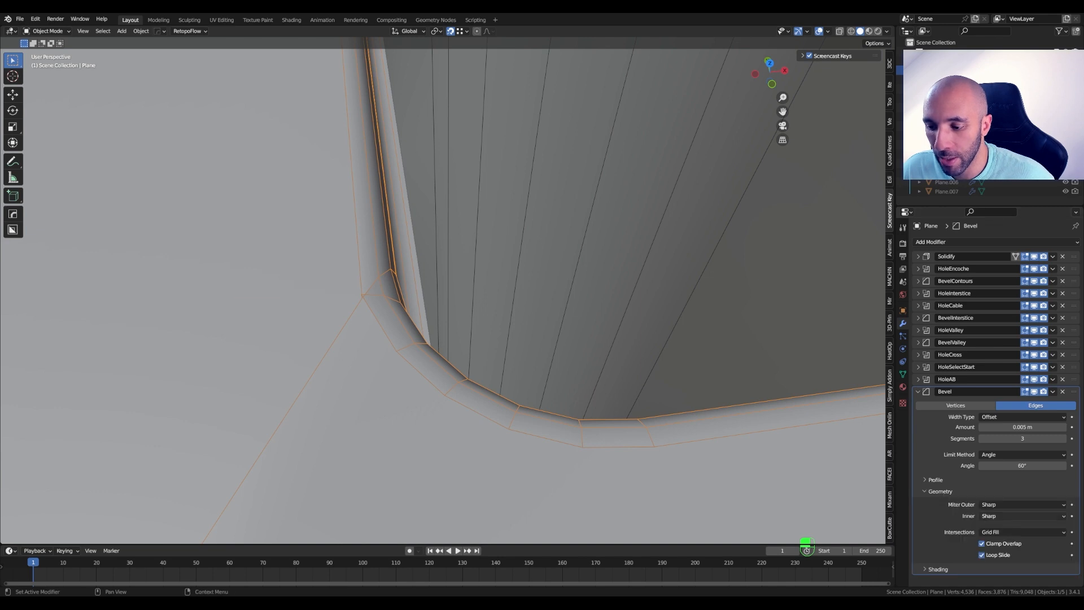
click(983, 544)
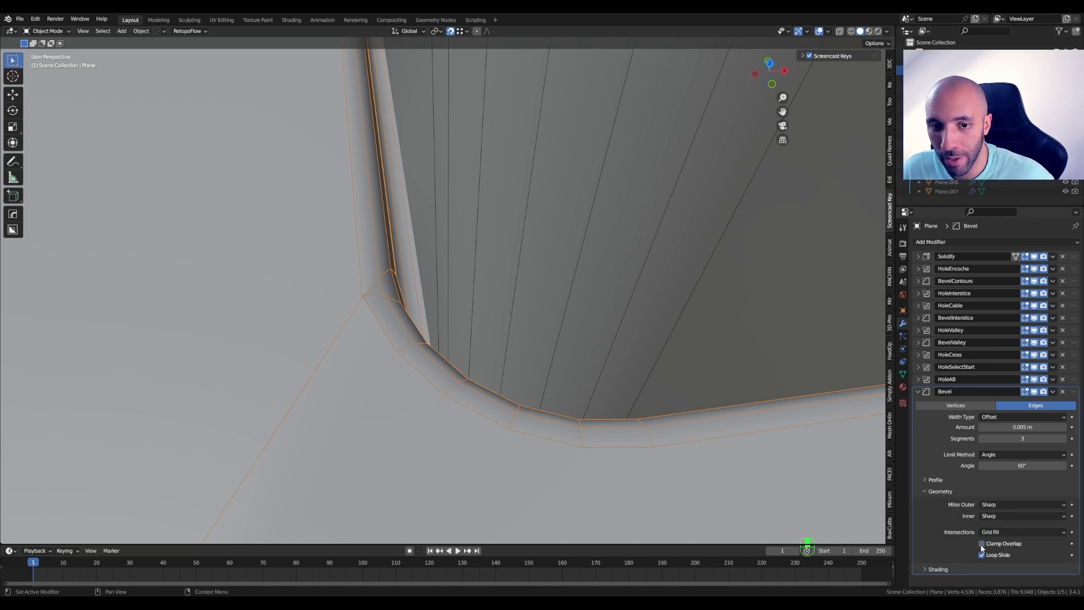
mouse_move(1011, 429)
shift+mouse_down()
mouse_move(988, 428)
mouse_move(1017, 428)
mouse_move(1000, 428)
shift+mouse_up()
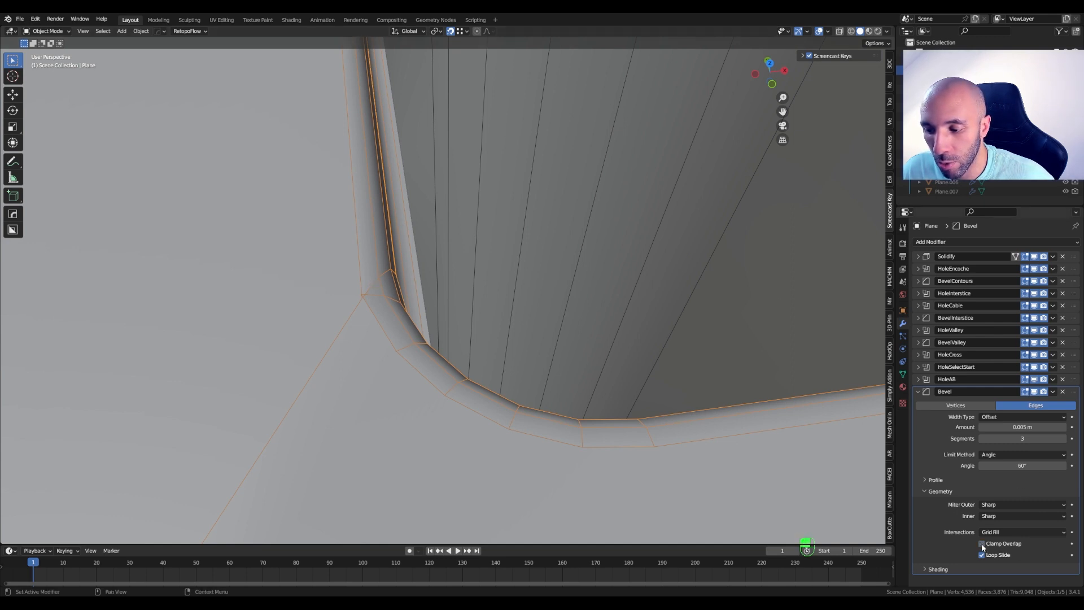
Enter Edit Mode with edge selection on the controller body, with the area around the cross-shaped hole in view
scroll(476, 298, down, 3)
scroll(475, 298, down, 3)
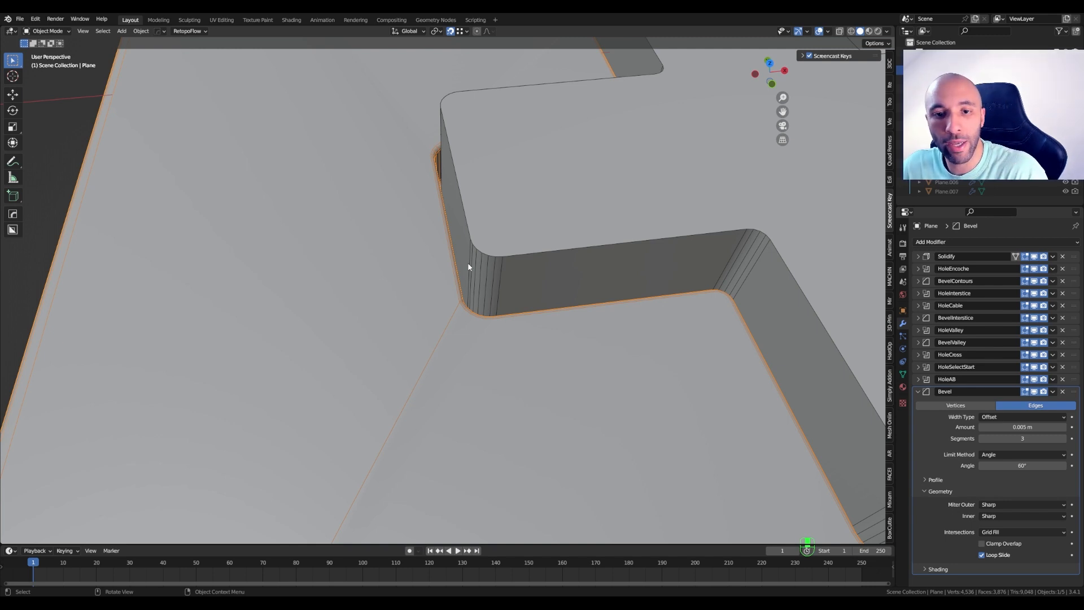
scroll(468, 267, down, 5)
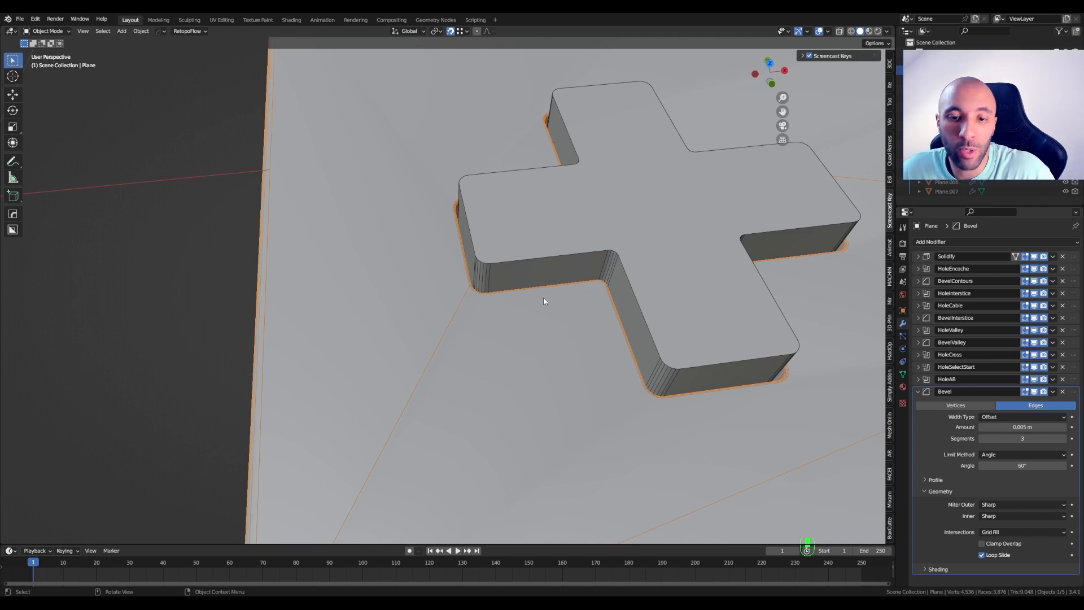
scroll(543, 297, down, 2)
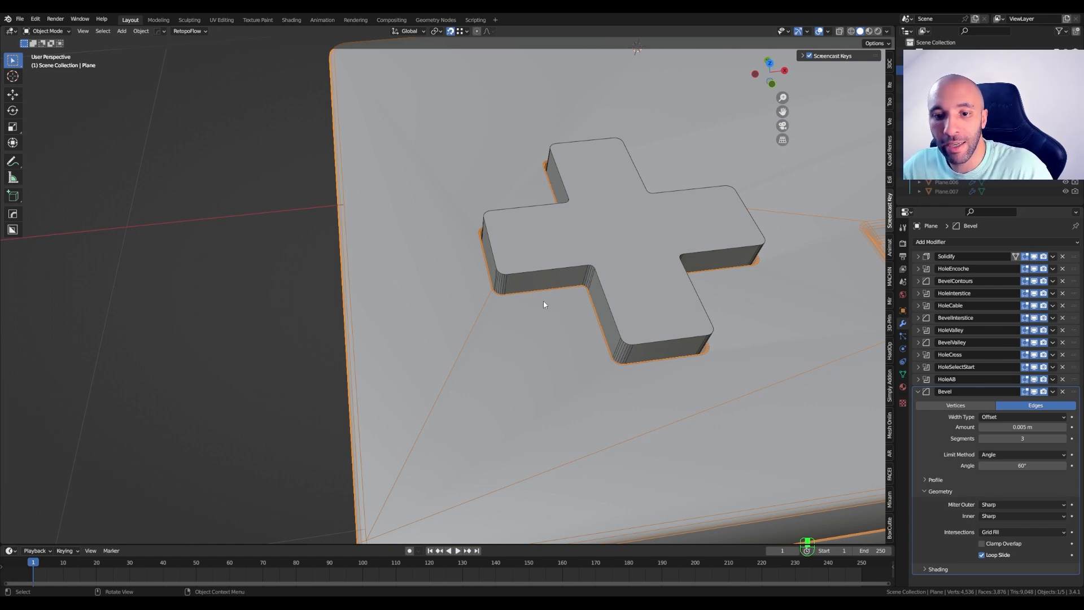
middle_drag(507, 419, 405, 408)
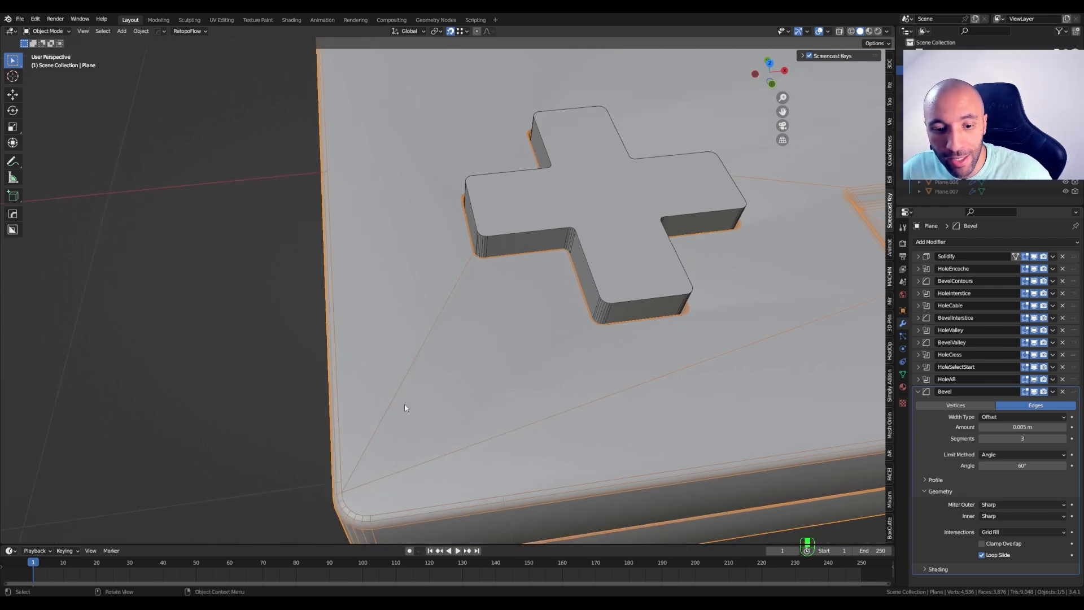
key(Tab)
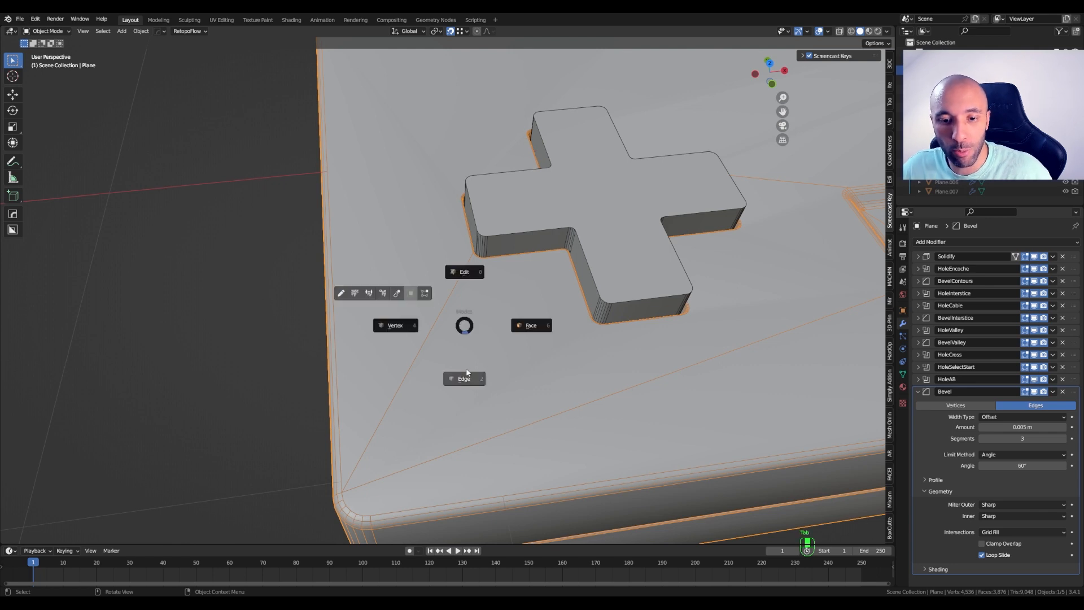
click(465, 377)
Toggle the wireframe display off and back on to compare the shading and edges around the cross-shaped hole
key(q)
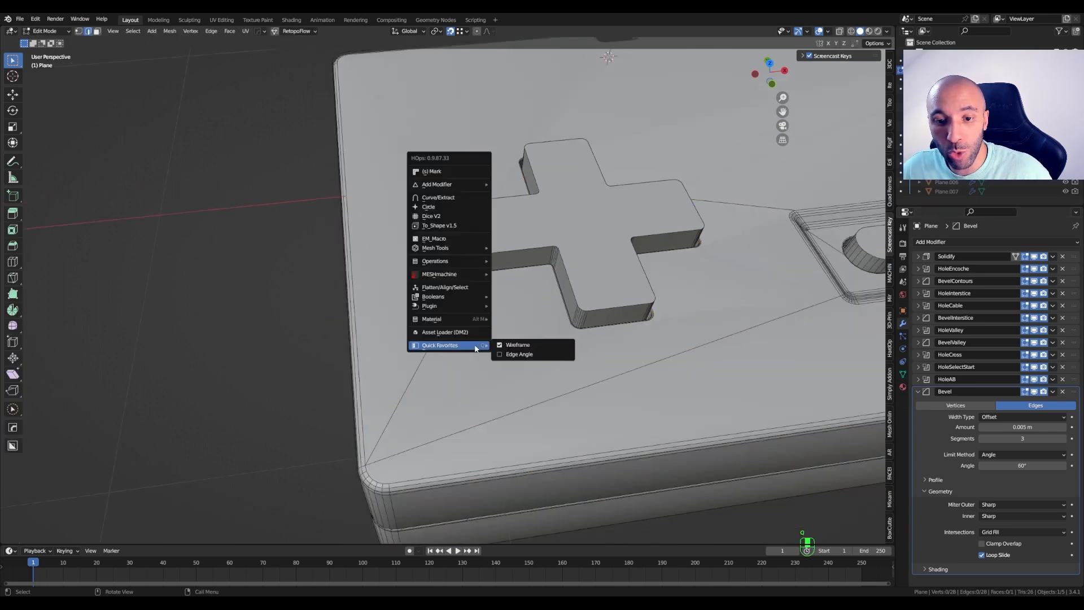
click(505, 345)
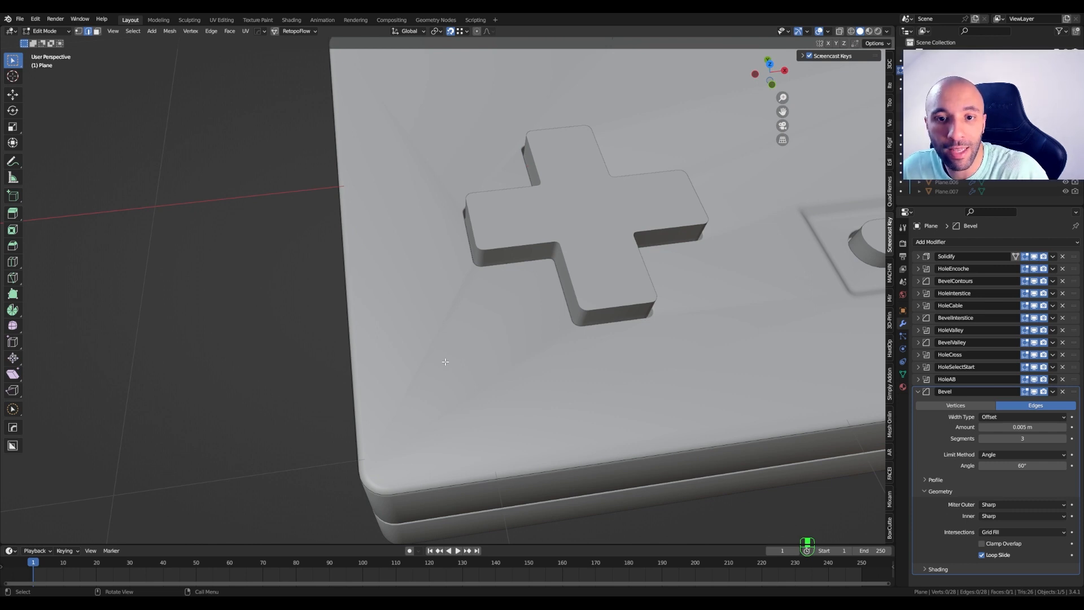
key(q)
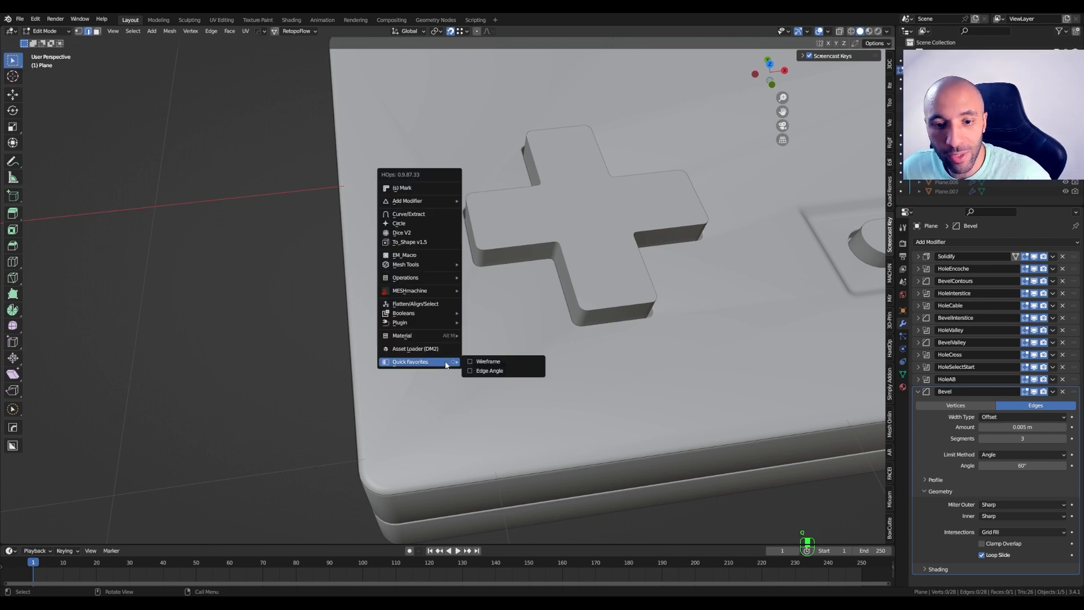
click(481, 359)
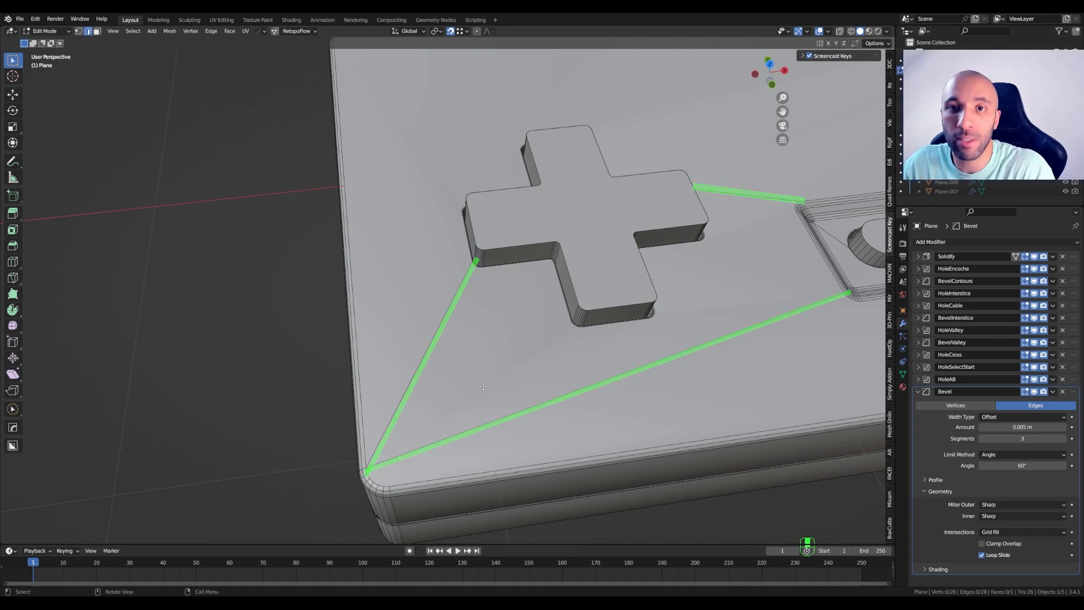
Select the body's corner vertex in vertex mode and examine the long edge running from it to the cross-shaped hole
key(1)
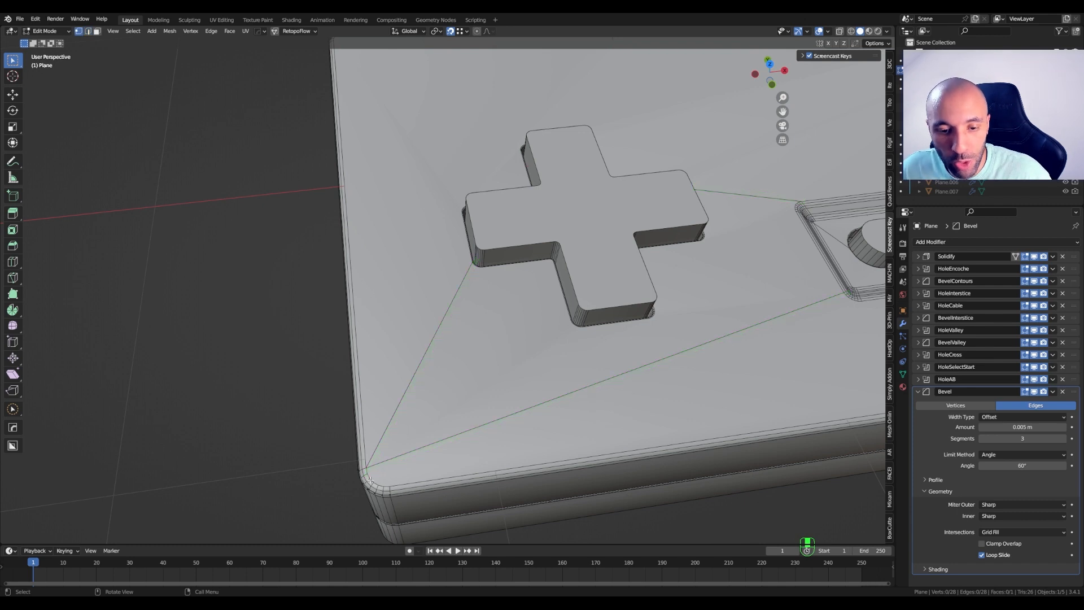
middle_drag(384, 479, 404, 441)
click(405, 442)
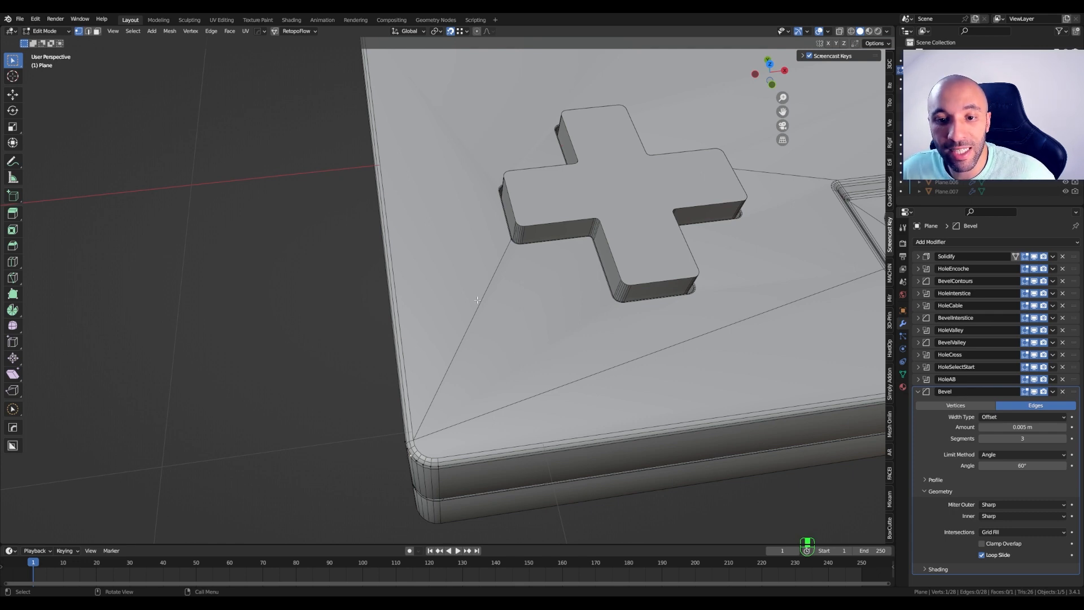
middle_drag(475, 300, 475, 308)
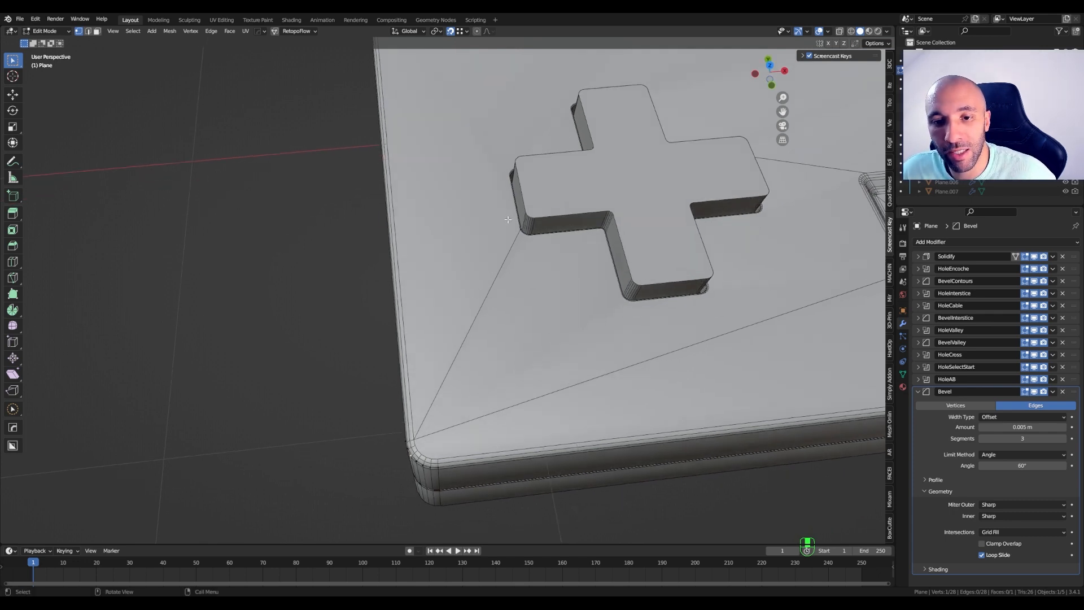
scroll(502, 226, up, 3)
scroll(515, 223, down, 3)
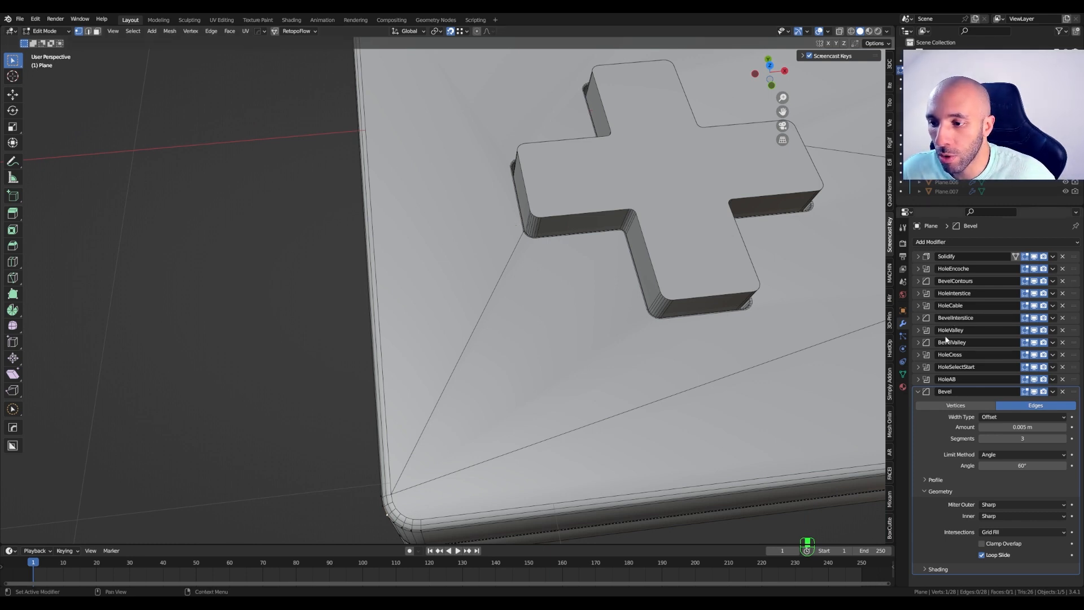
Collapse the Bevel settings, expand the HoleCross Boolean, and try its Exact solver on the cross-shaped hole
click(917, 391)
click(918, 354)
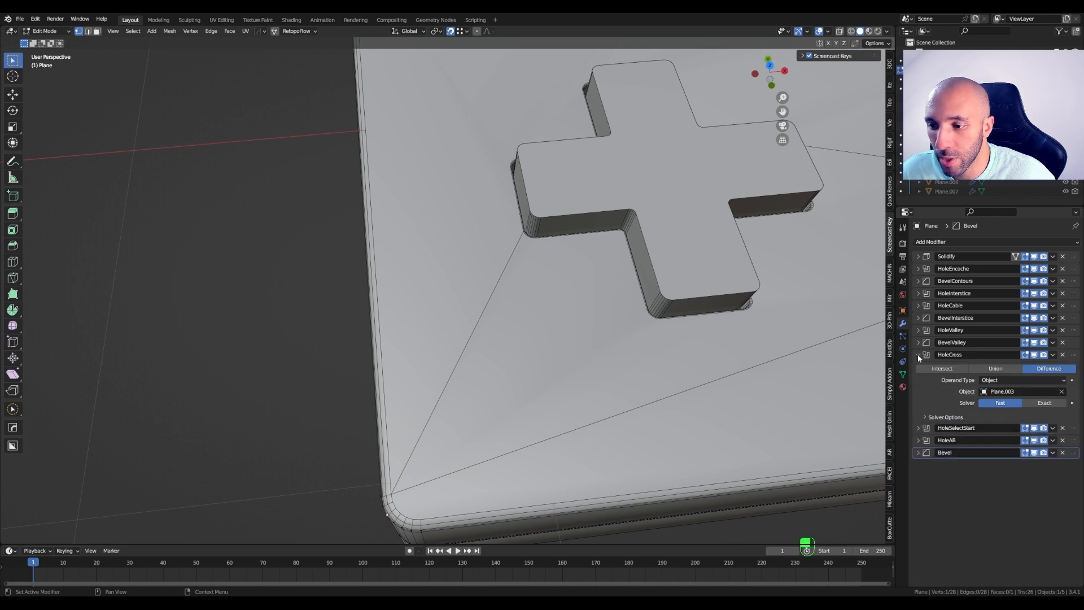
scroll(538, 229, up, 5)
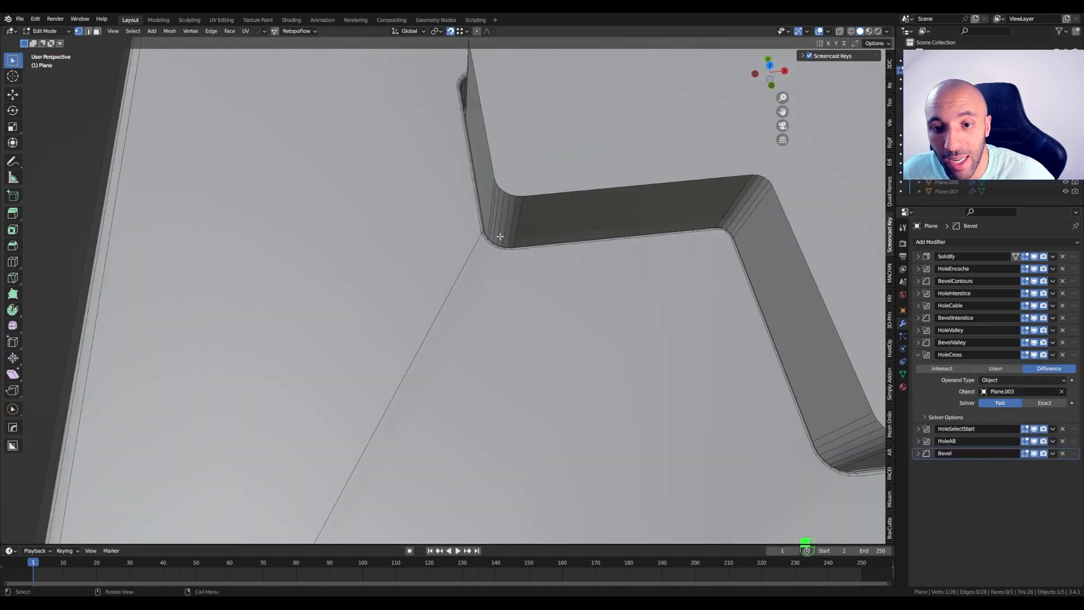
scroll(482, 228, down, 5)
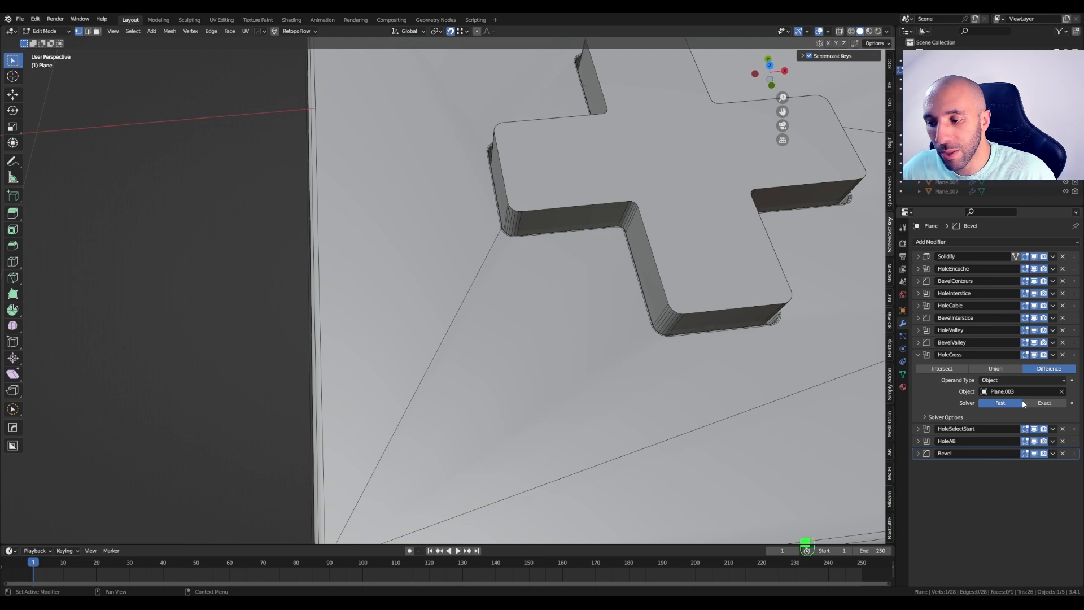
click(1044, 403)
scroll(593, 332, down, 5)
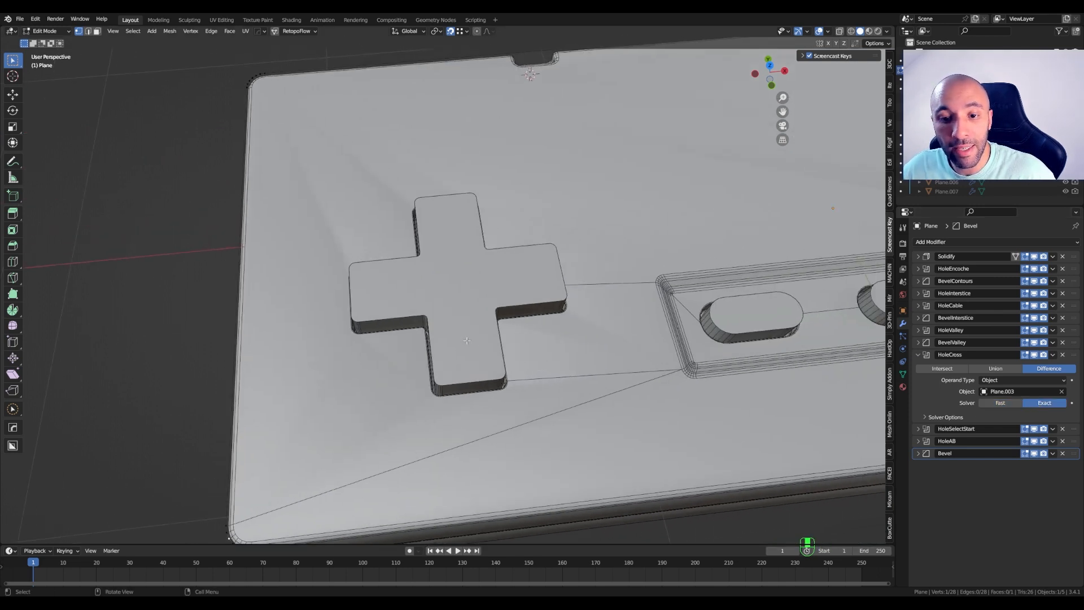
scroll(467, 340, up, 5)
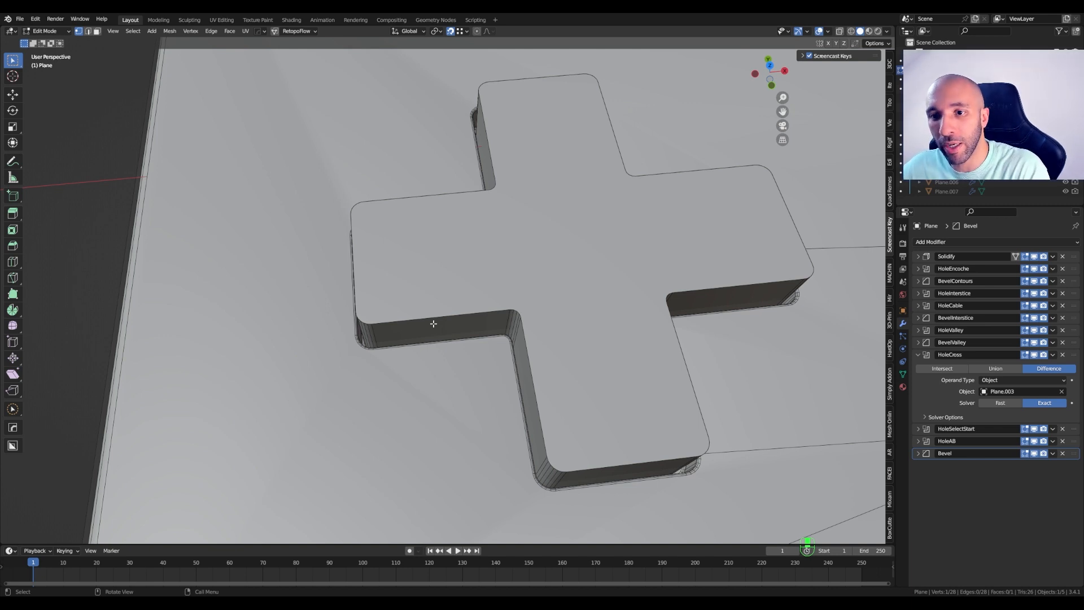
shift+middle_drag(434, 323, 499, 320)
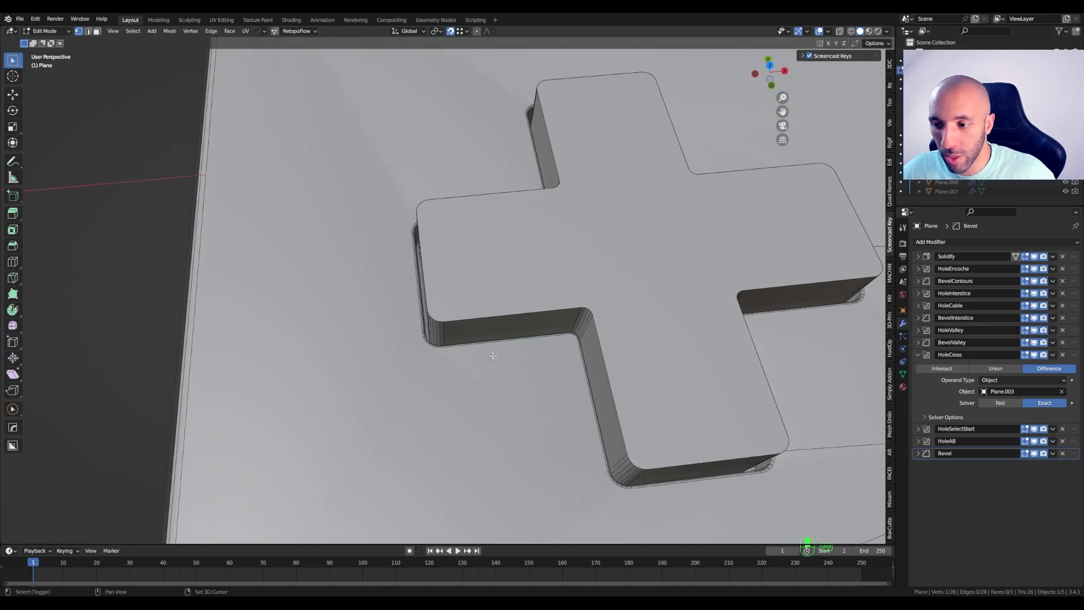
Try an amount of 0.014 m in the last Bevel modifier and inspect a bevelled corner of the cross-shaped hole
click(920, 452)
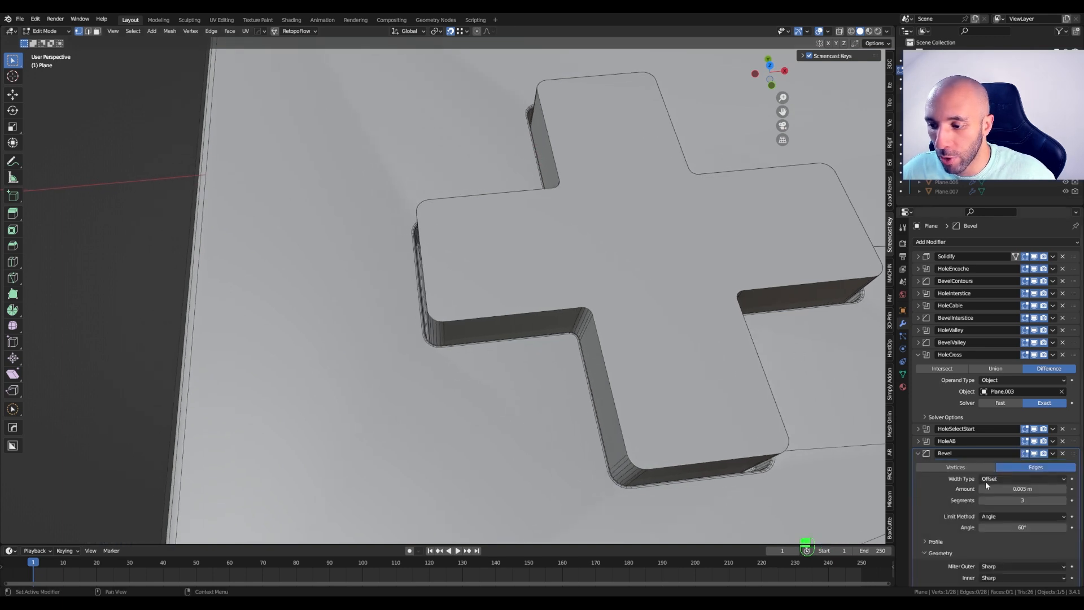
shift+drag(988, 488, 1022, 488)
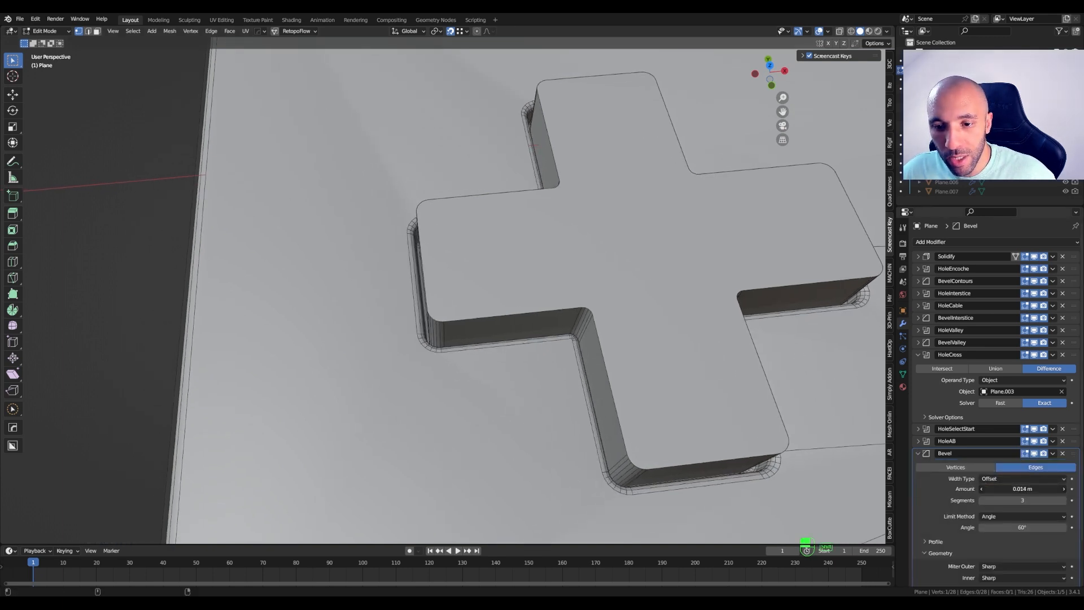
scroll(541, 319, up, 10)
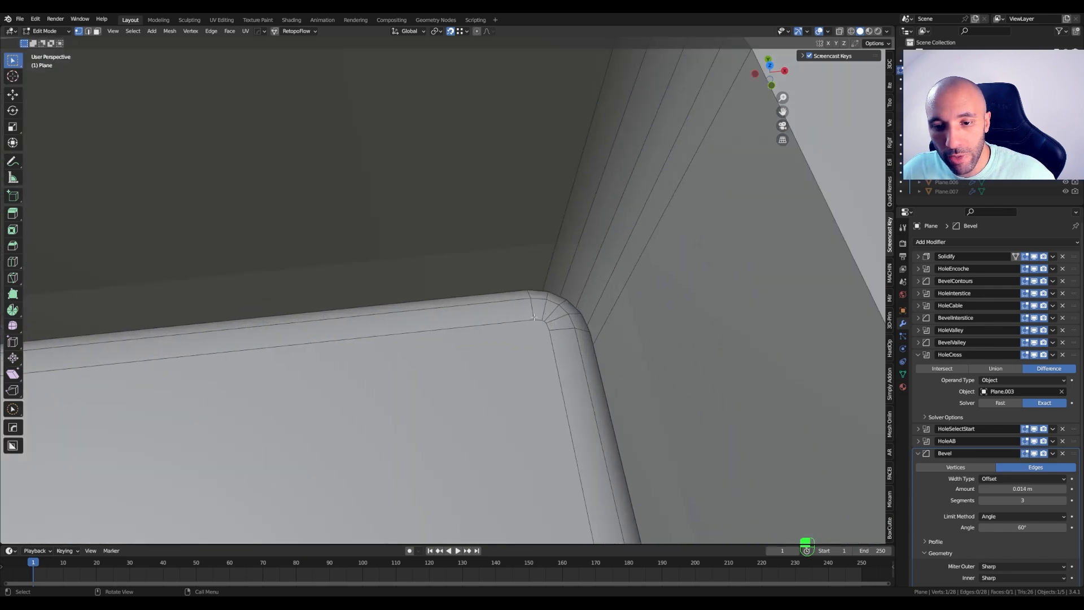
scroll(541, 320, up, 2)
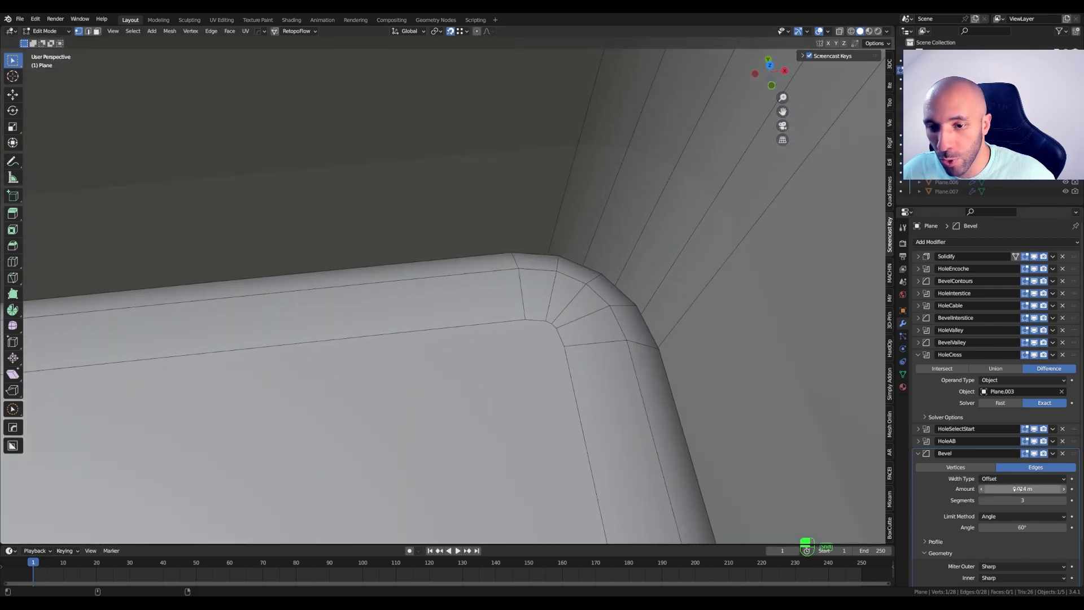
mouse_move(1022, 488)
shift+mouse_down()
mouse_move(1034, 488)
mouse_move(1017, 488)
shift+mouse_up()
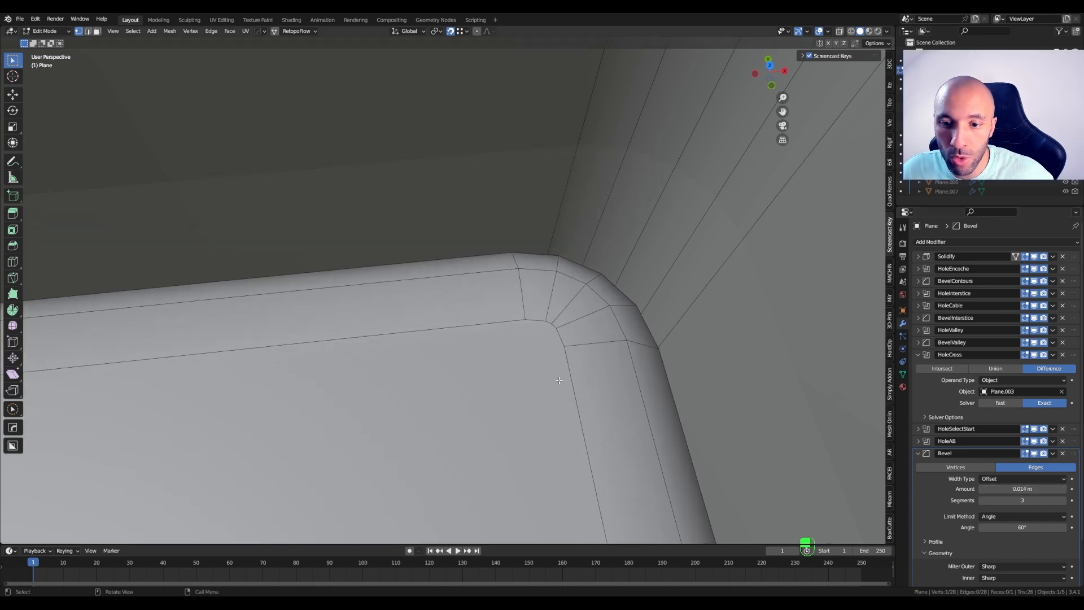
Turn Clamp Overlap on in the last Bevel modifier's geometry settings and check the cross-shaped hole
scroll(978, 536, down, 3)
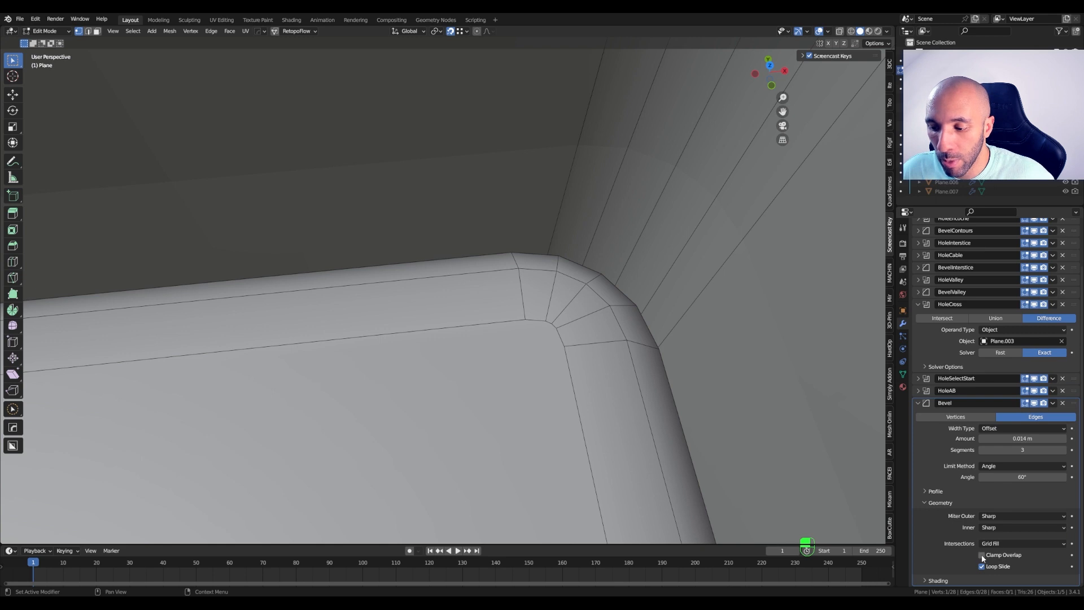
click(983, 556)
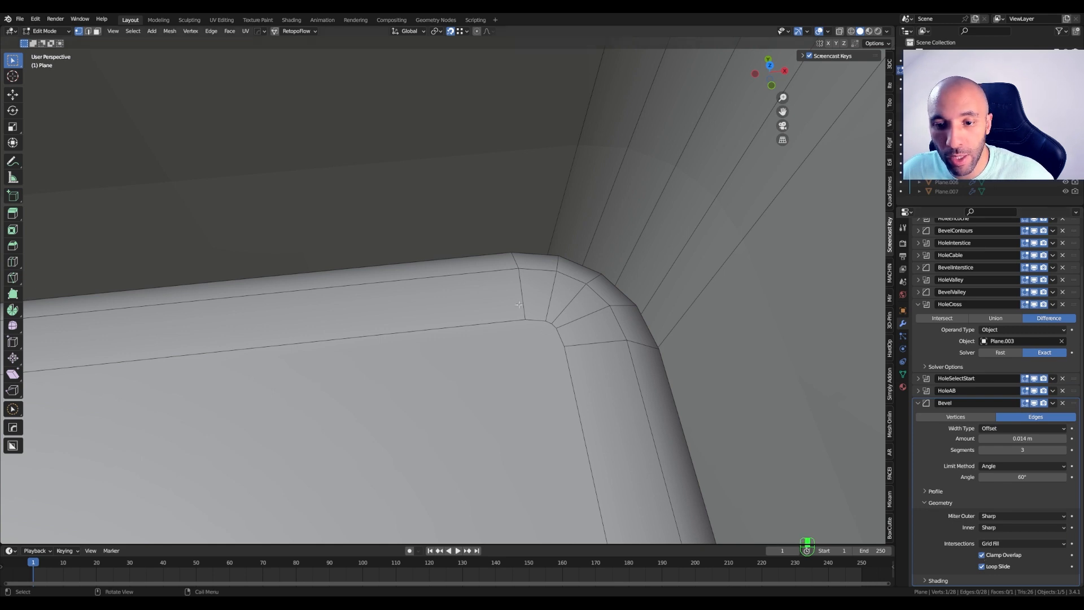
scroll(519, 304, down, 8)
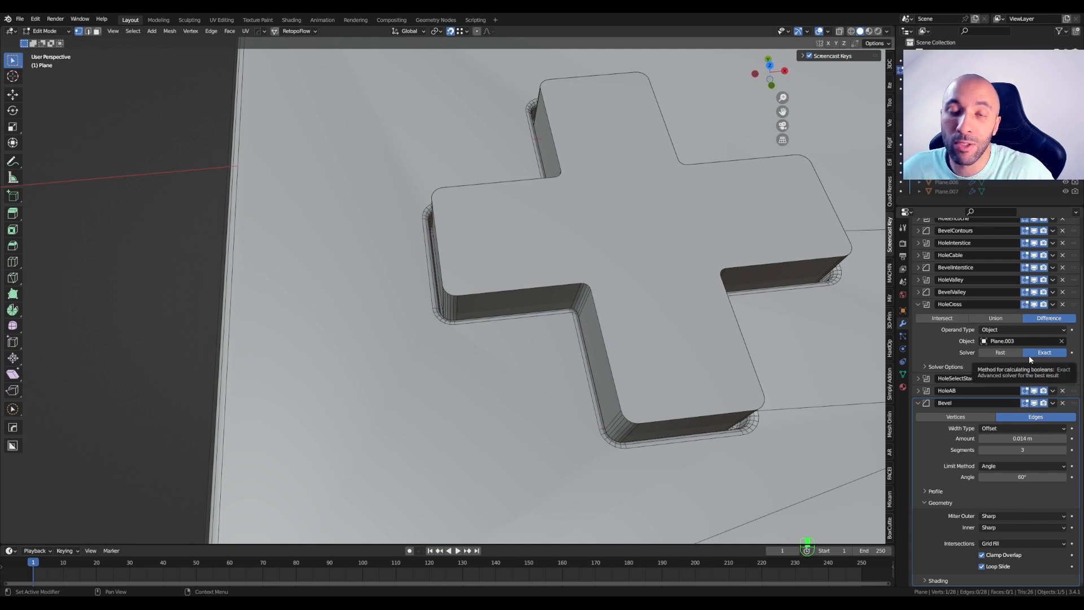
Set the HoleCross Boolean's solver back to Fast and check the edges around the cross-shaped hole
click(1000, 352)
scroll(499, 295, up, 5)
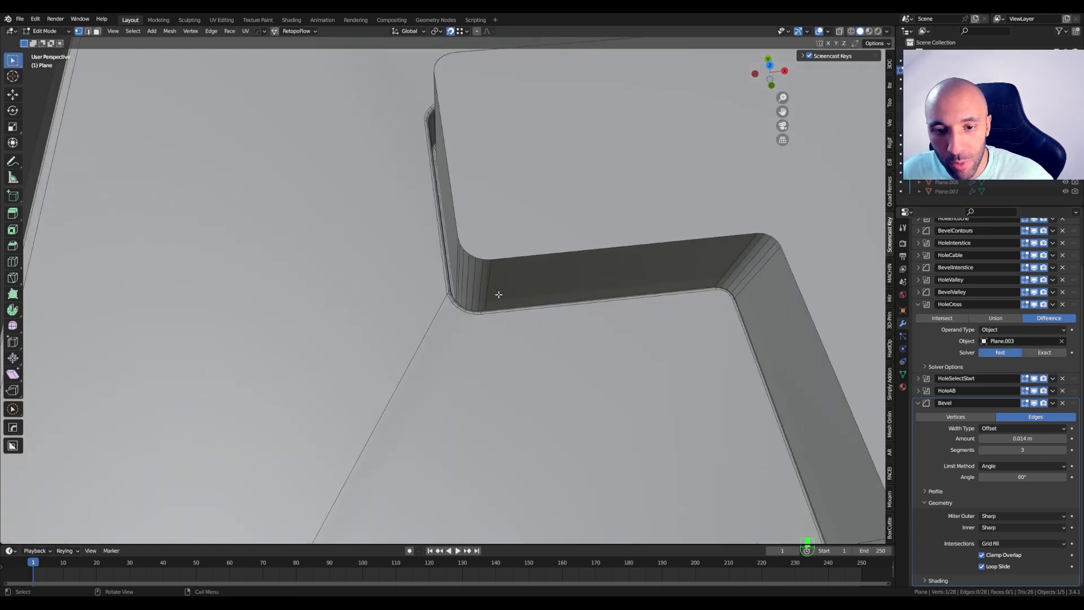
scroll(462, 300, down, 7)
middle_drag(462, 300, 457, 311)
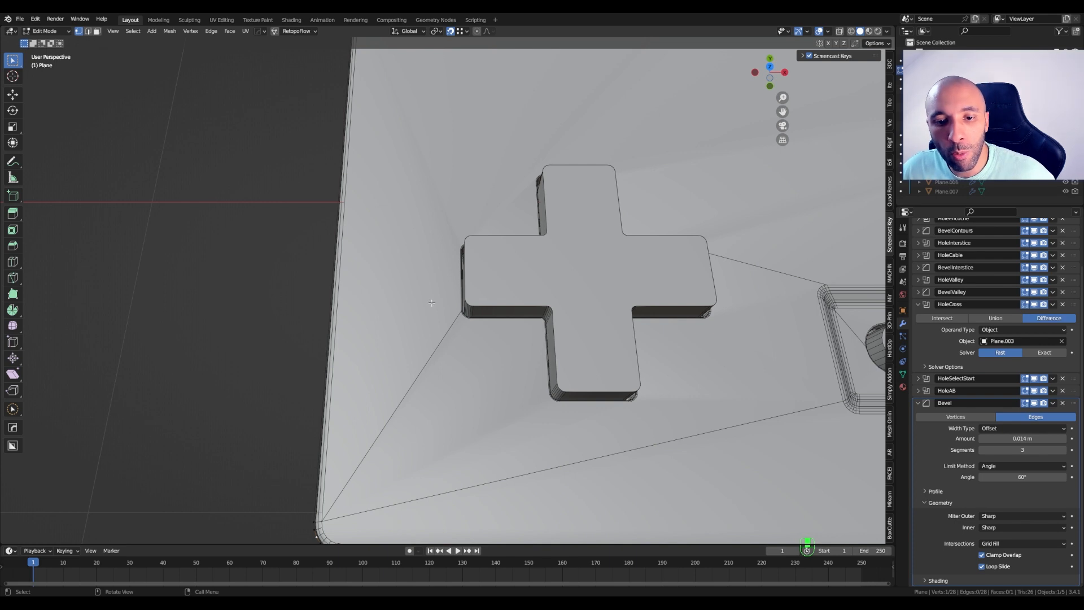
scroll(431, 303, down, 1)
shift+middle_drag(433, 310, 348, 345)
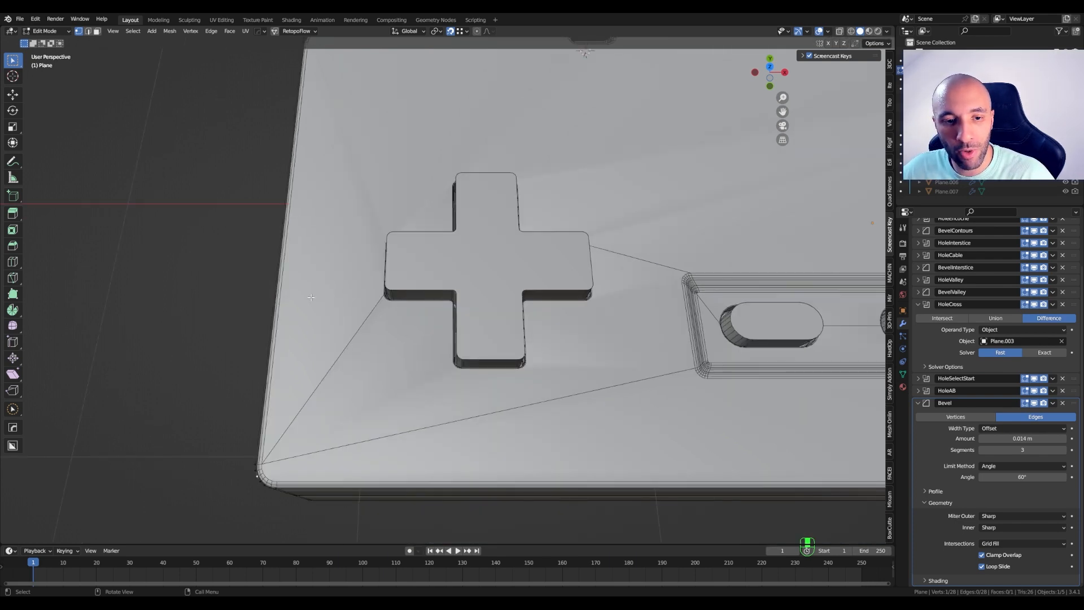
key(k)
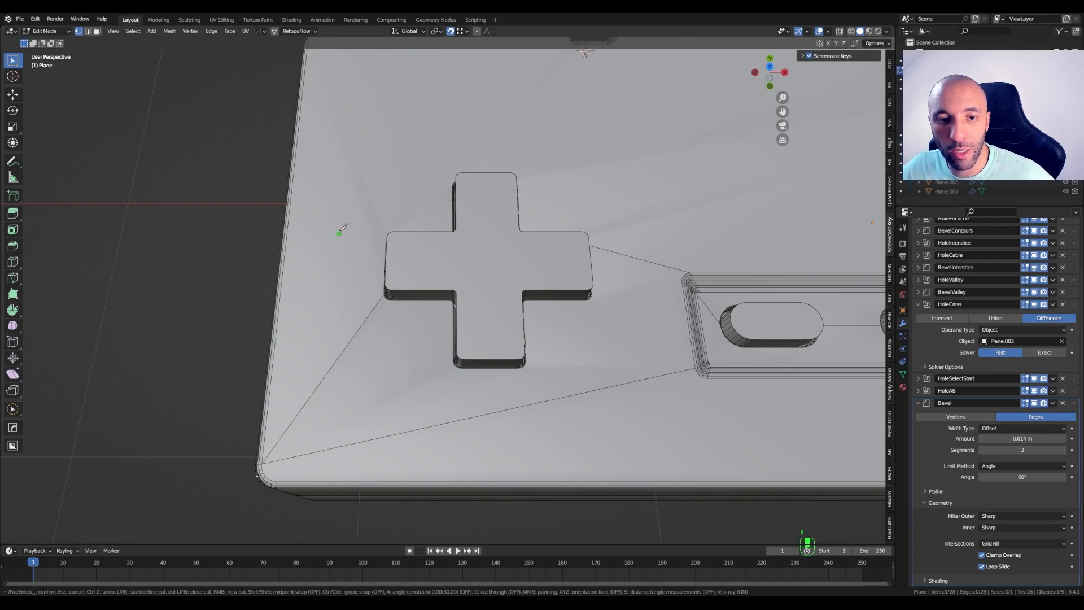
scroll(349, 270, down, 3)
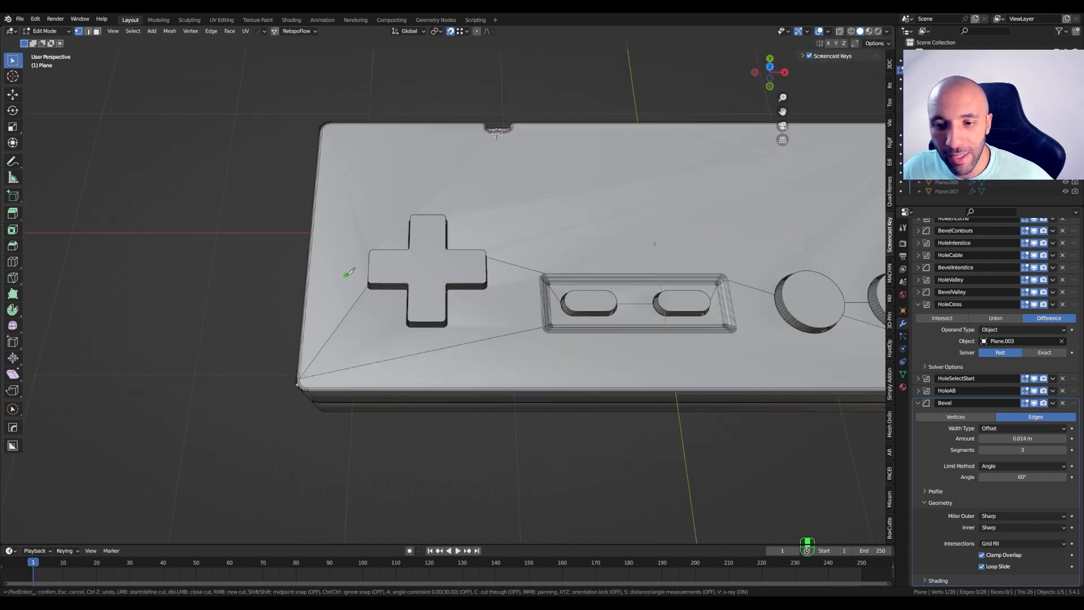
shift+middle_drag(347, 275, 274, 295)
key(k)
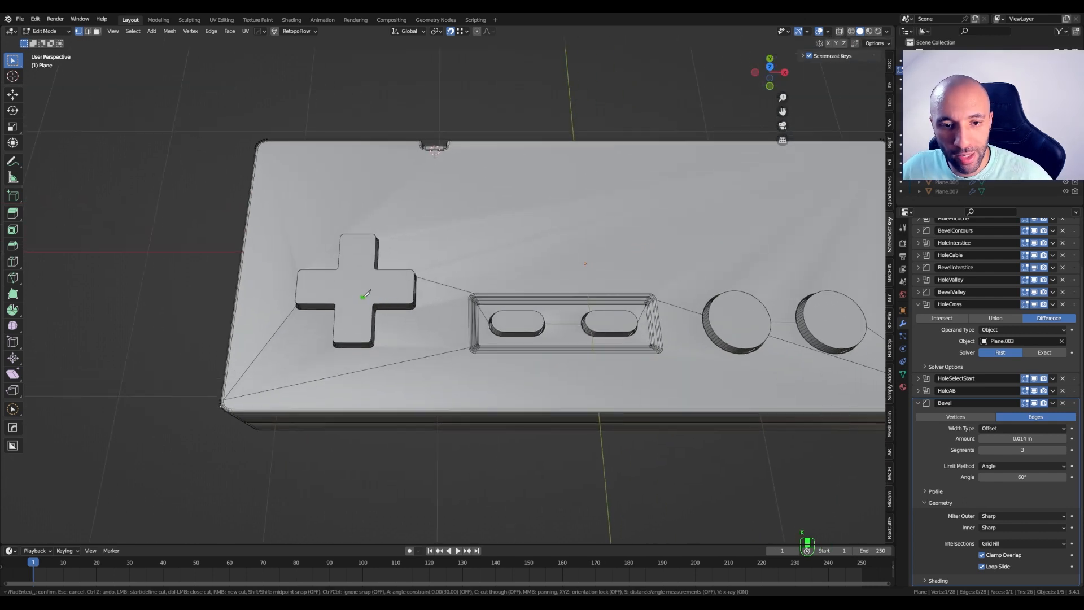
key(Escape)
Switch to the top orthographic view and hide the controller reference image
key(KP_7)
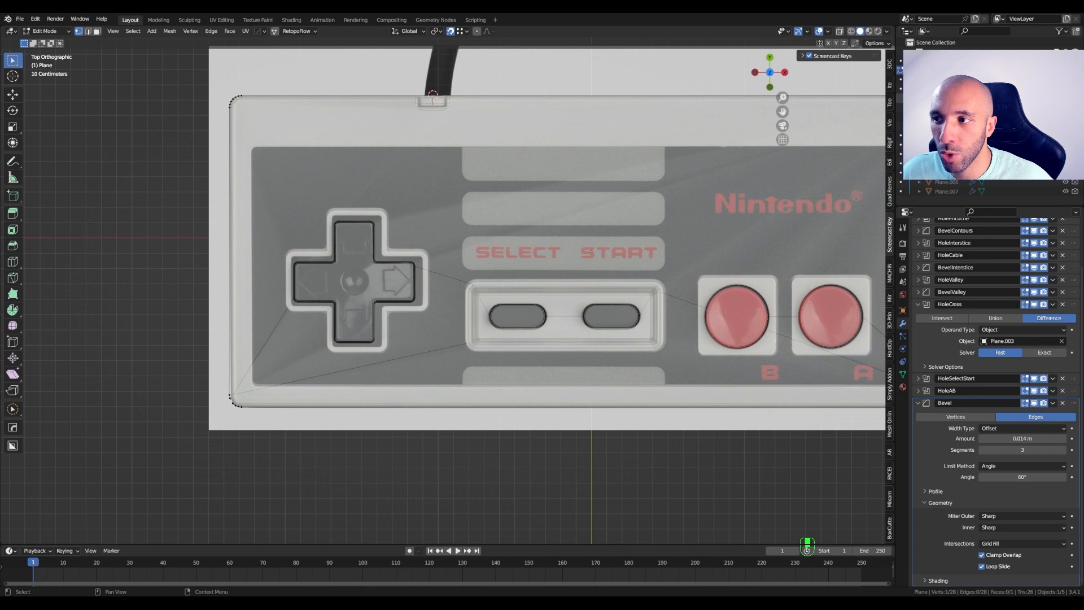
click(1065, 107)
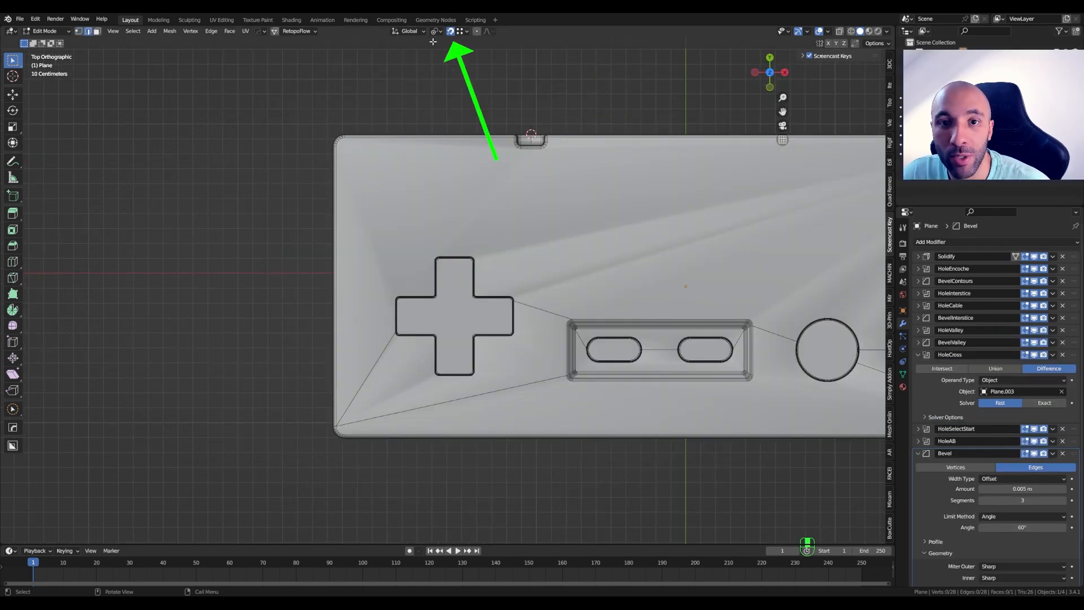
With snapping off, knife-cut a straight horizontal edge across the whole controller body and move it about -0.132 m along Y
click(451, 33)
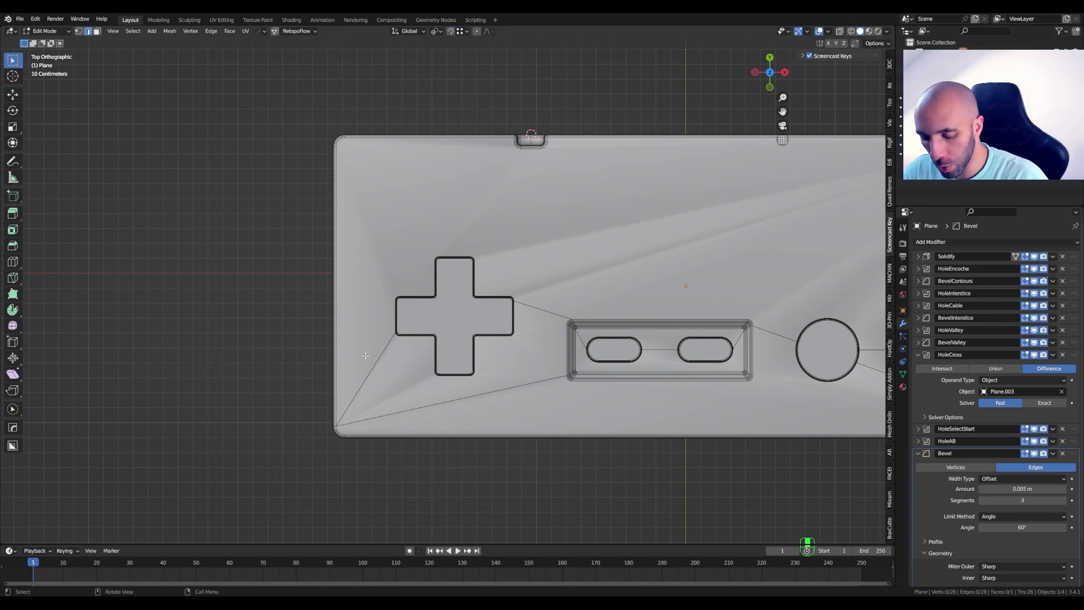
key(k)
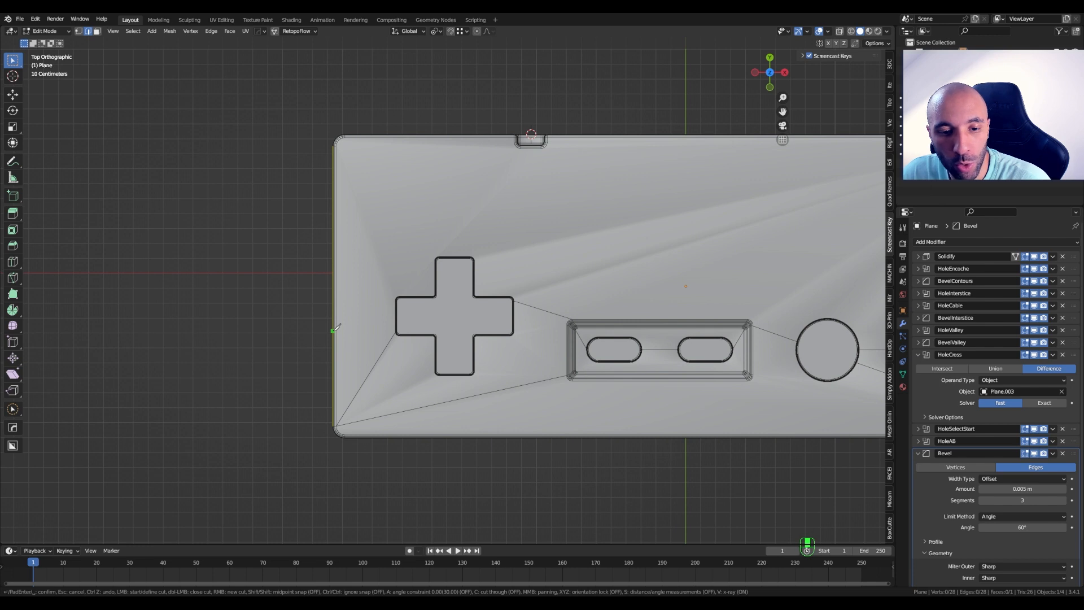
scroll(334, 331, down, 3)
click(333, 331)
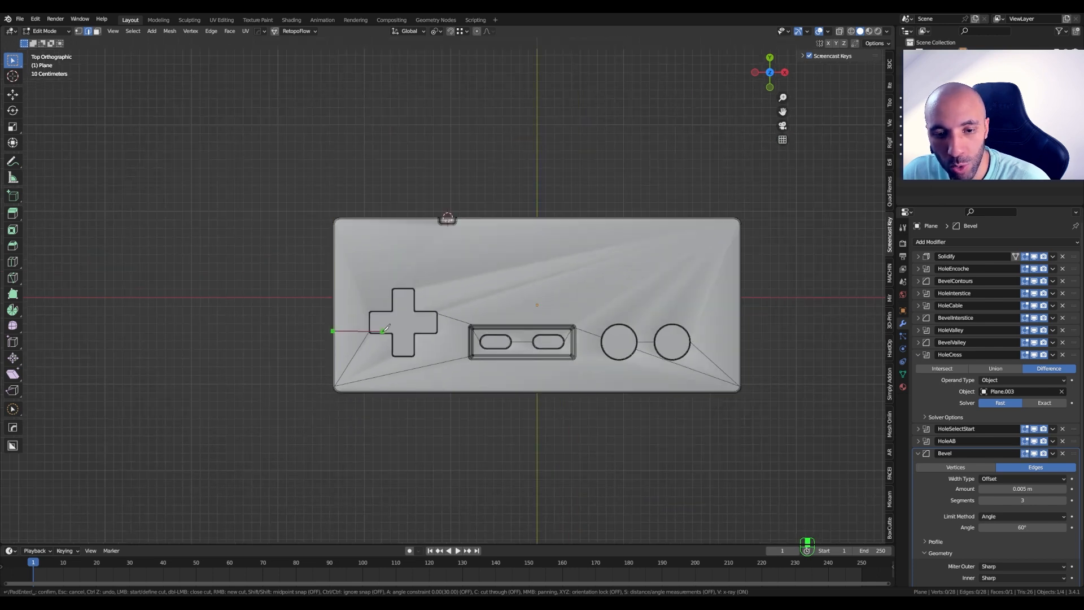
key(a)
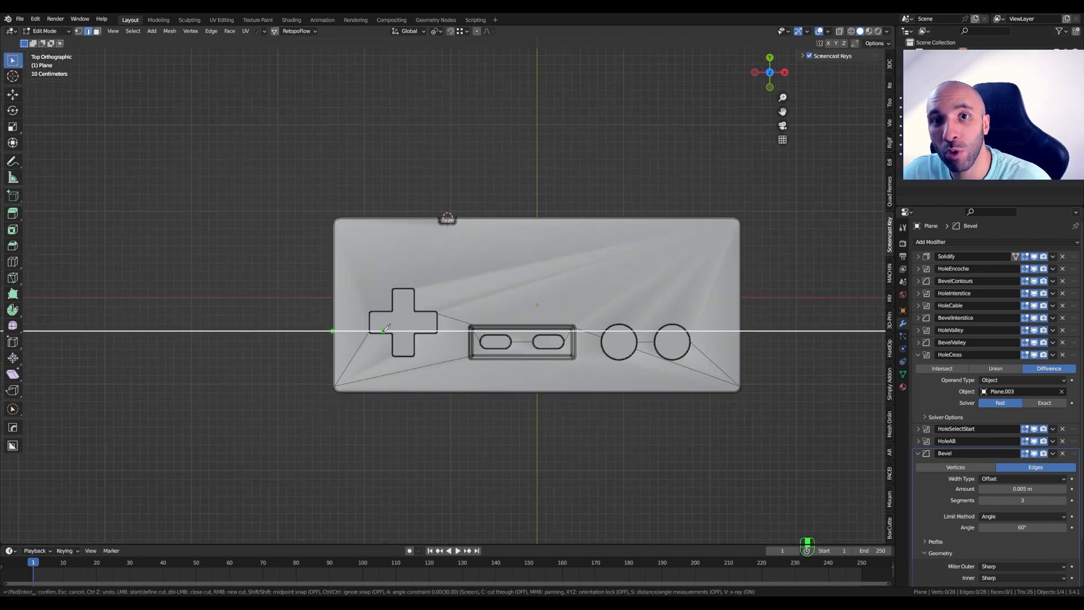
click(742, 331)
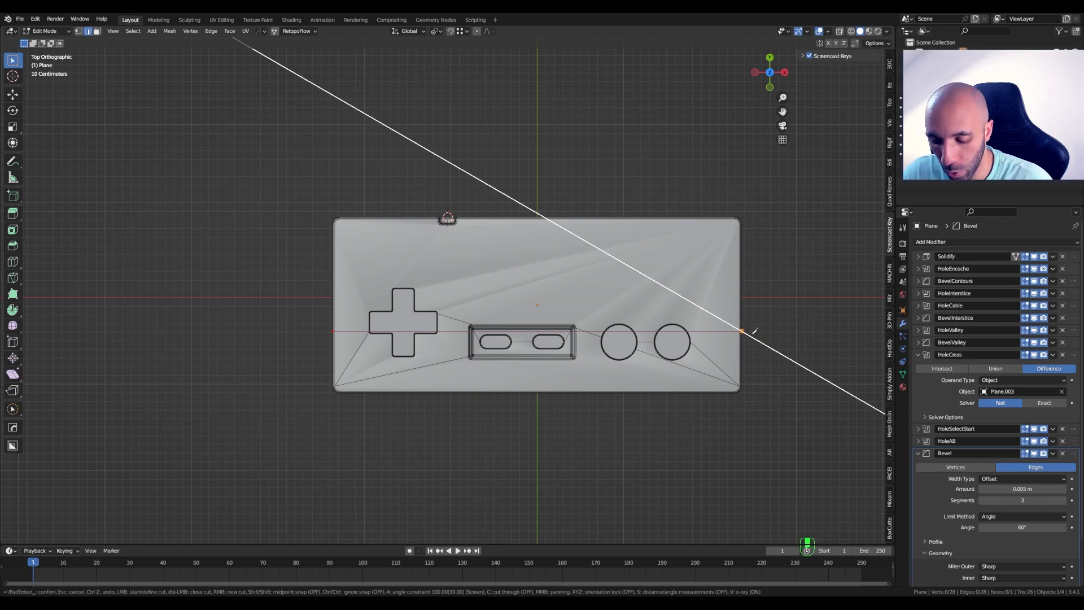
key(Return)
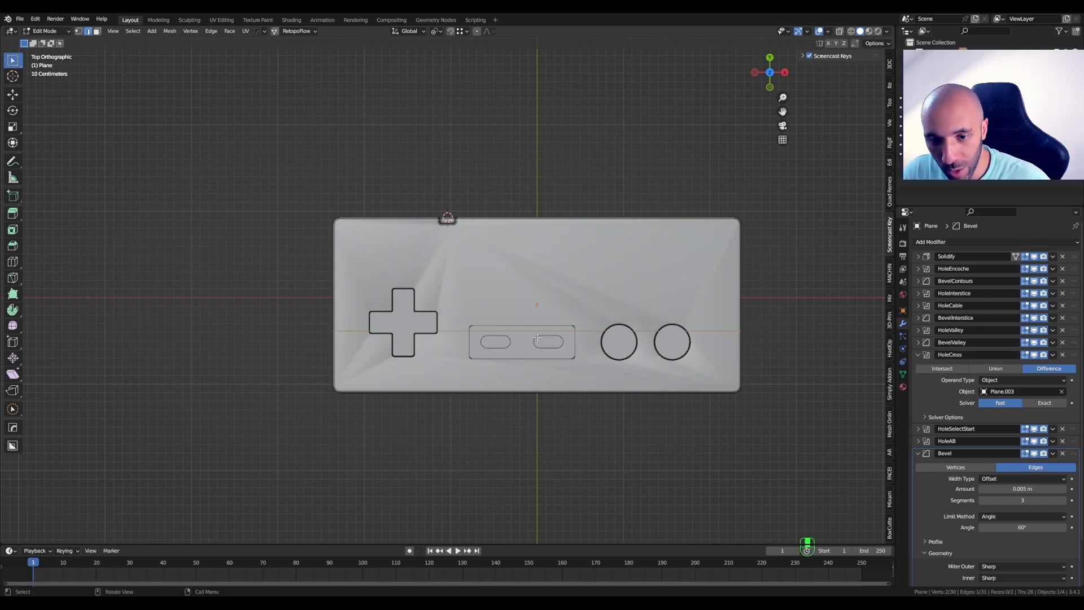
key(g)
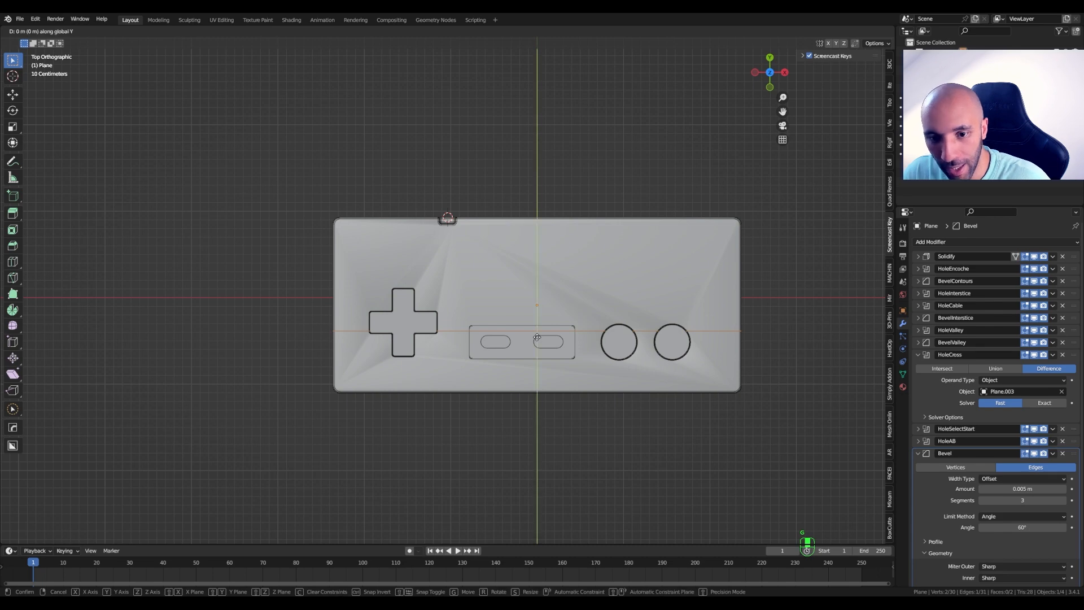
click(541, 348)
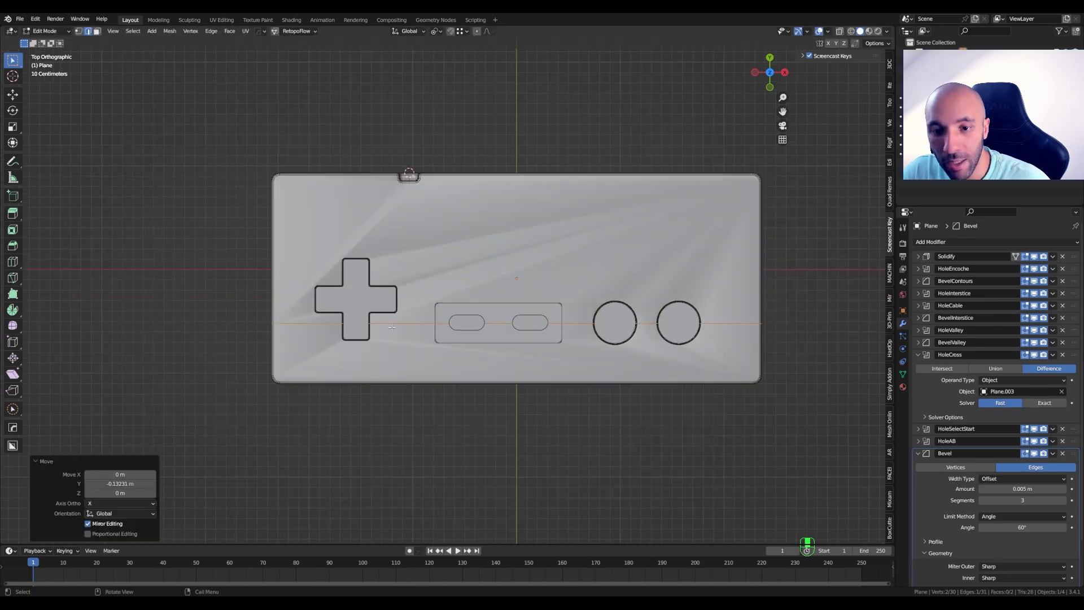
Examine where the new edge meets the cross-shaped hole, the select/start slots and the round holes
scroll(402, 326, up, 10)
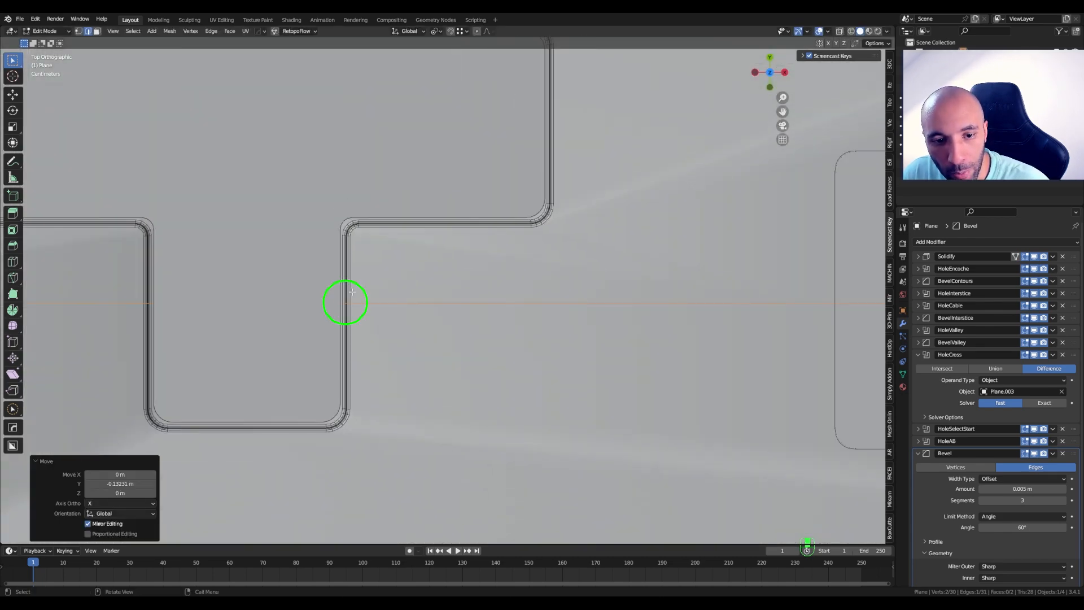
scroll(392, 333, down, 2)
shift+middle_drag(552, 327, 294, 333)
scroll(513, 348, down, 5)
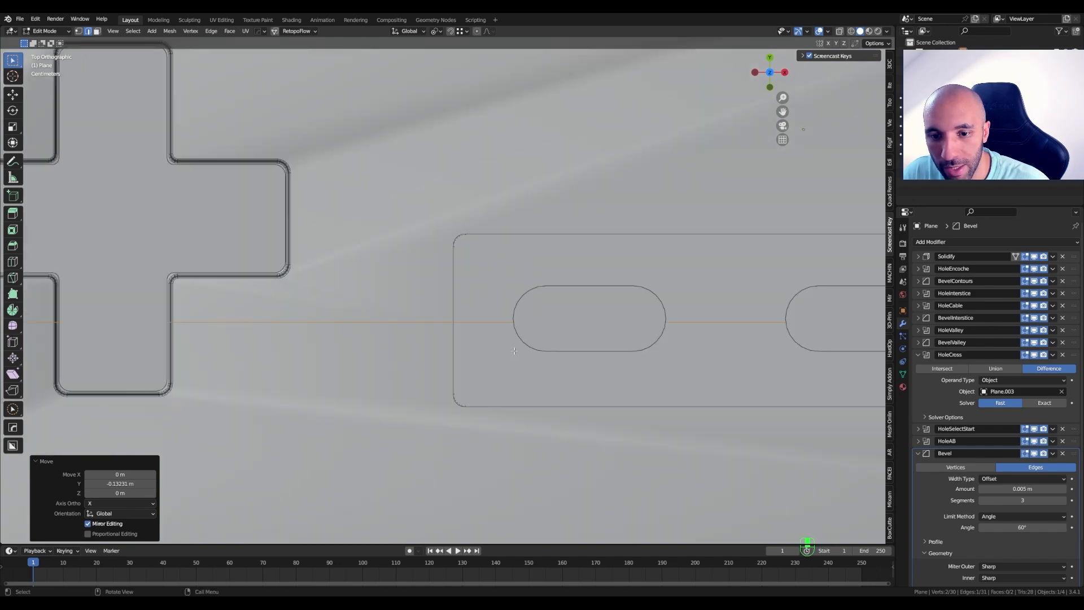
shift+middle_drag(703, 332, 416, 346)
scroll(516, 350, up, 11)
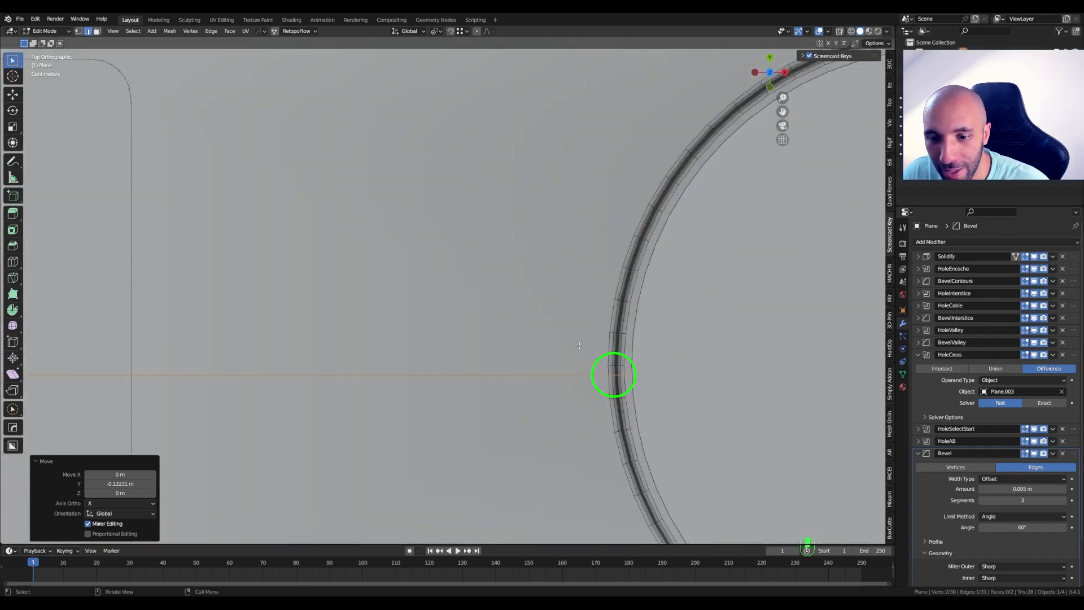
scroll(611, 383, down, 7)
shift+middle_drag(610, 383, 369, 377)
shift+middle_drag(238, 384, 711, 346)
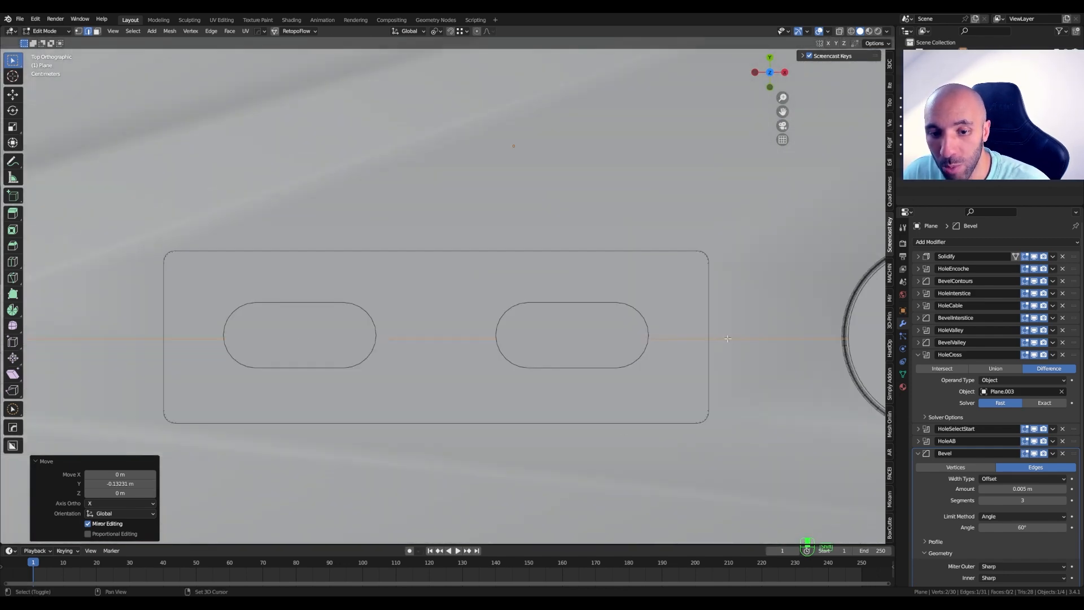
scroll(470, 349, down, 2)
middle_drag(470, 349, 457, 250)
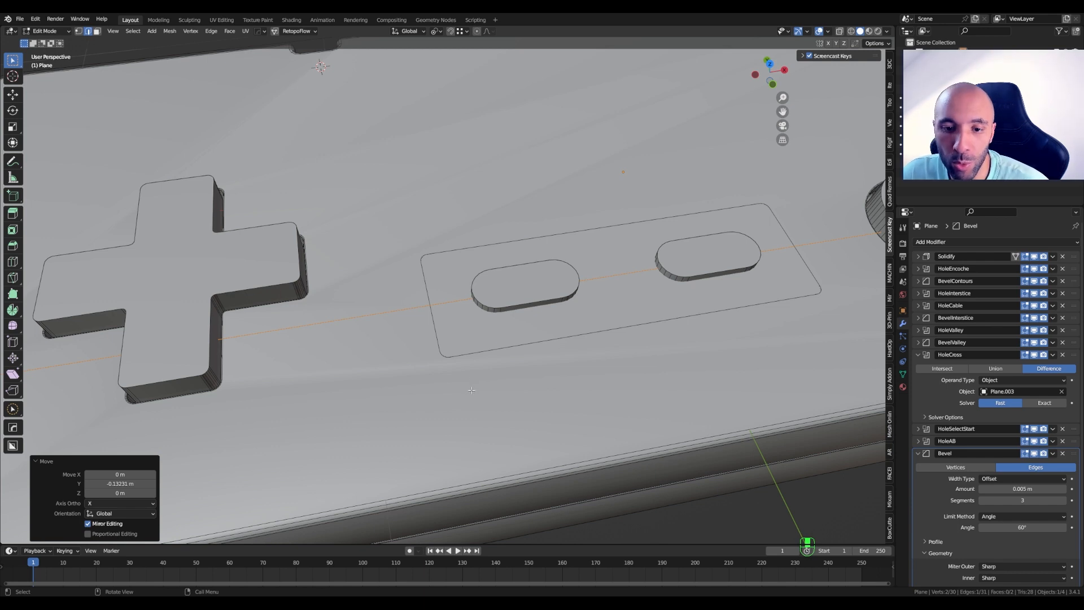
Edit the rectangular recess's cutter object, Plane.005, in vertex mode and select its top vertex loop
key(Tab)
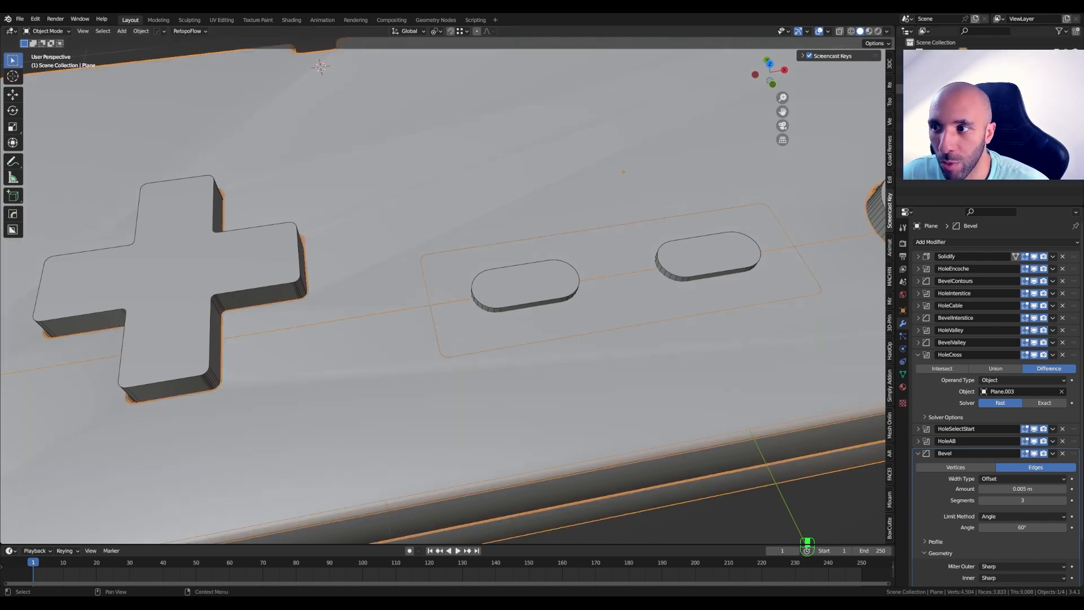
click(572, 325)
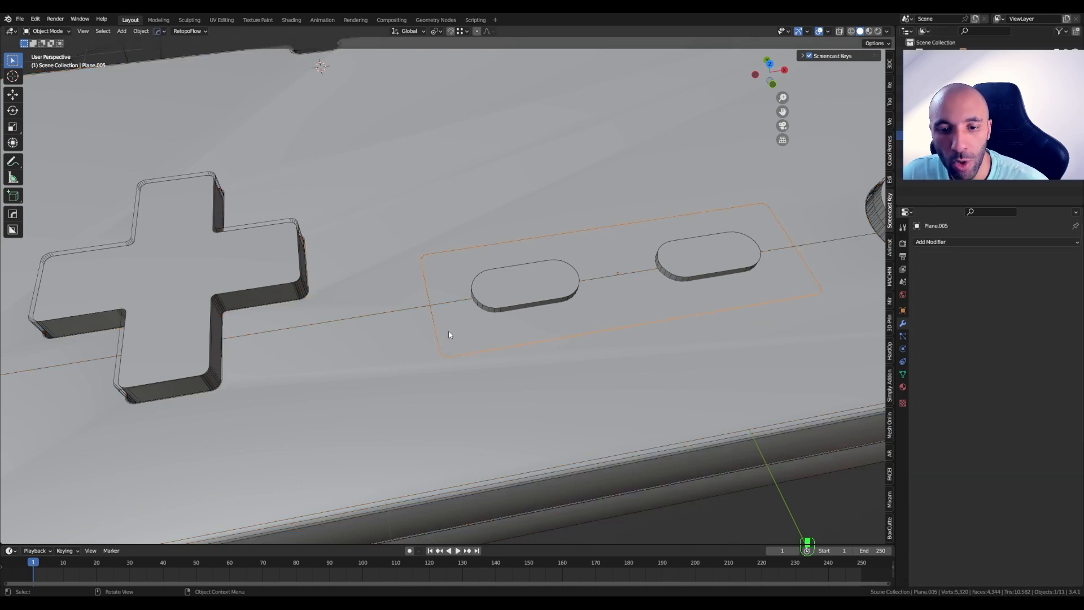
key(Tab)
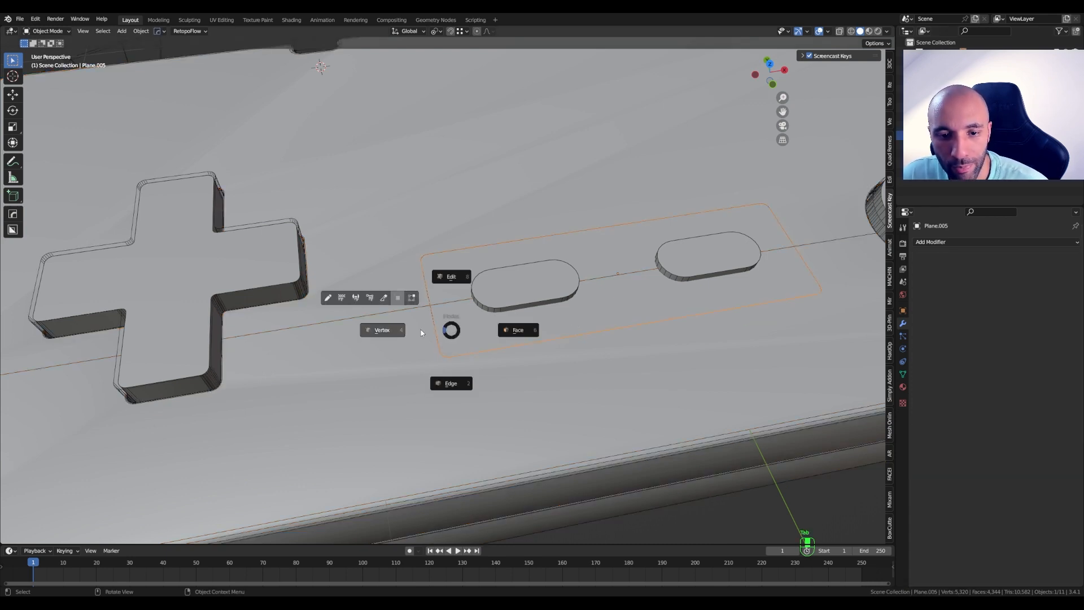
click(384, 331)
middle_drag(450, 343, 446, 332)
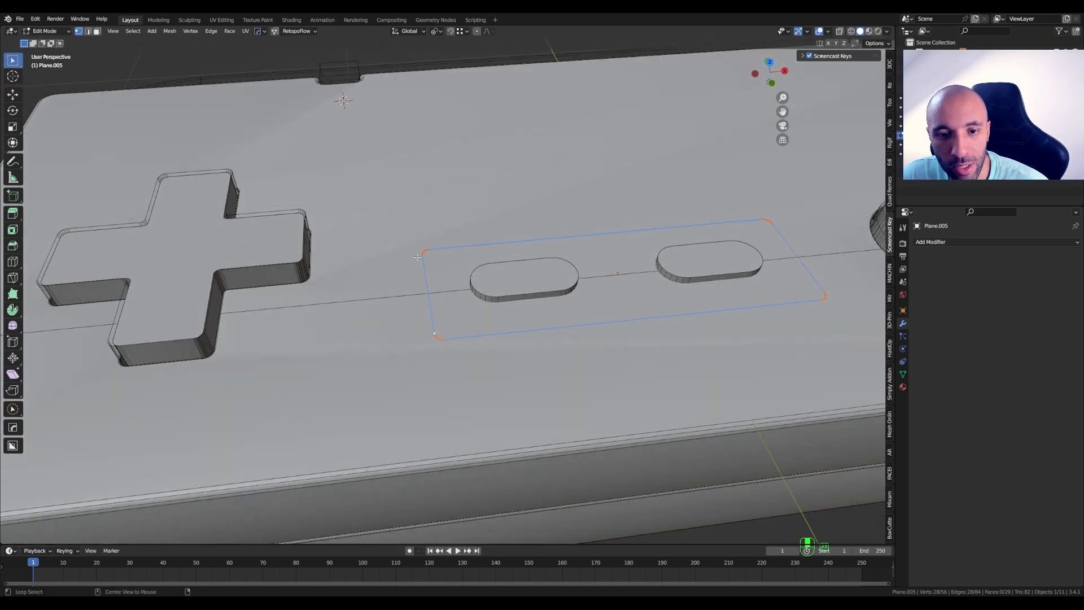
Turn on vertex snapping, move the cutter's top loop along Z to the body's top corner height, and check the recess
click(450, 31)
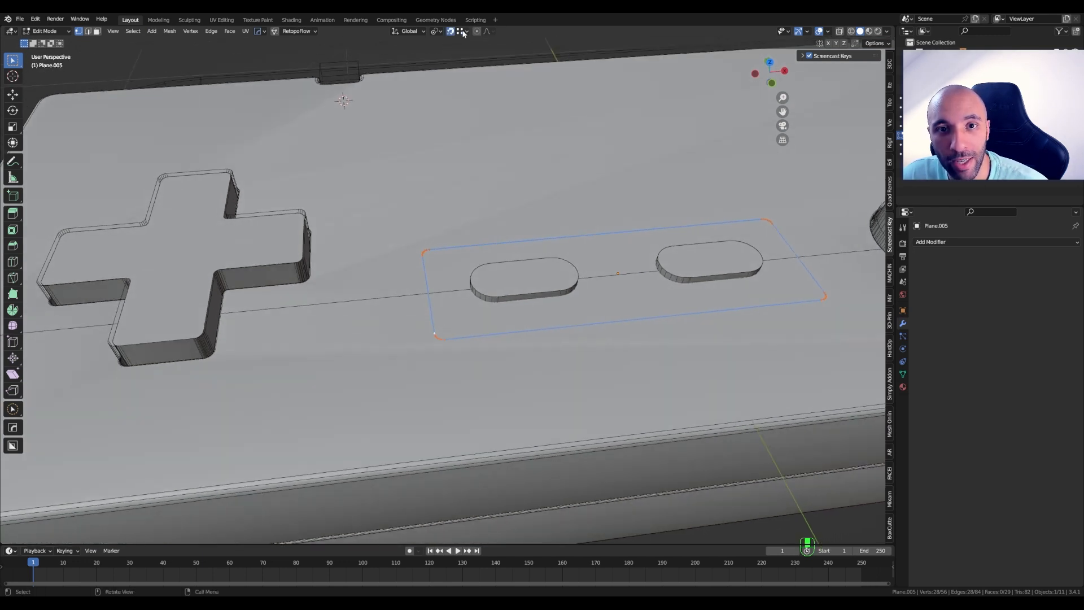
click(462, 31)
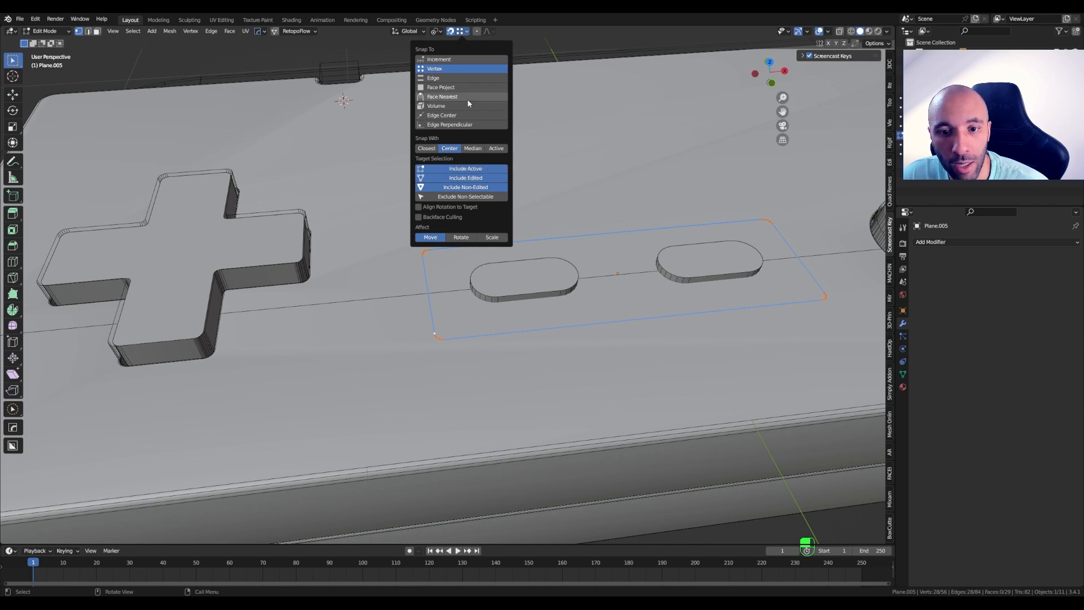
scroll(359, 310, down, 4)
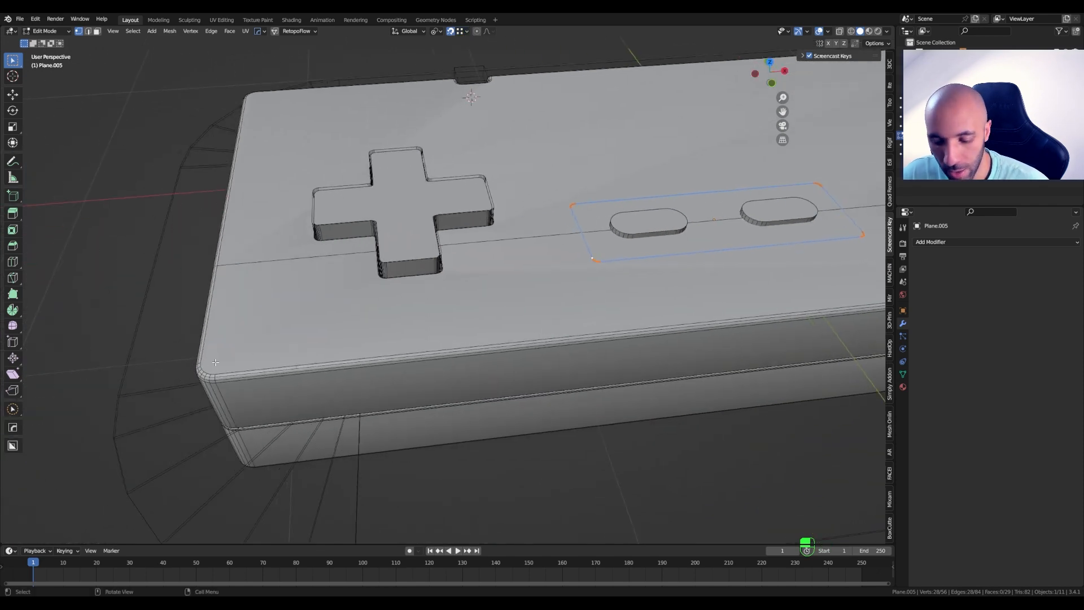
key(g)
key(z)
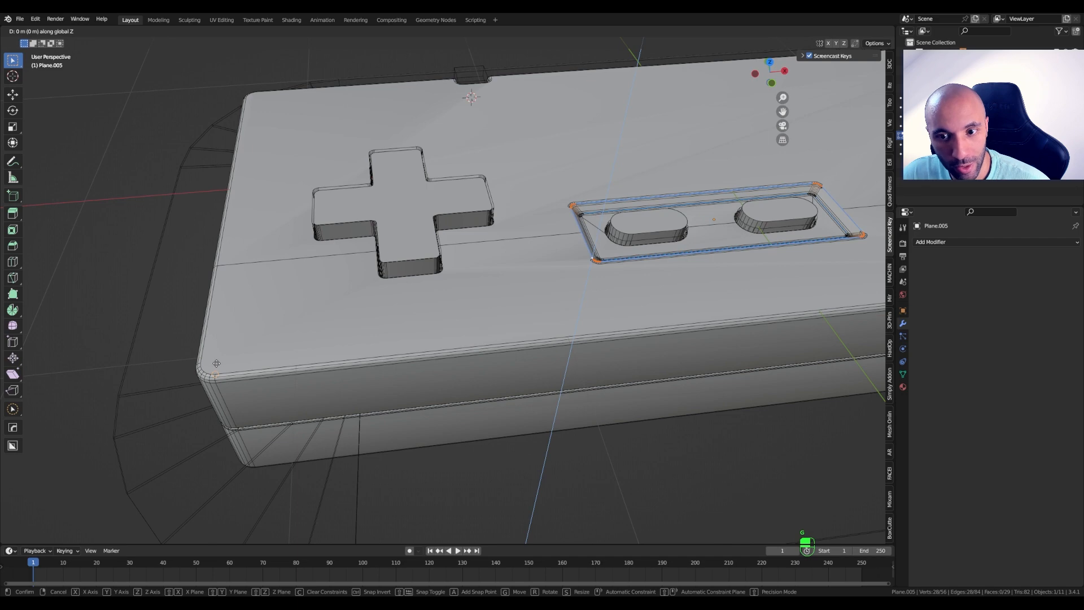
click(217, 373)
scroll(454, 310, up, 5)
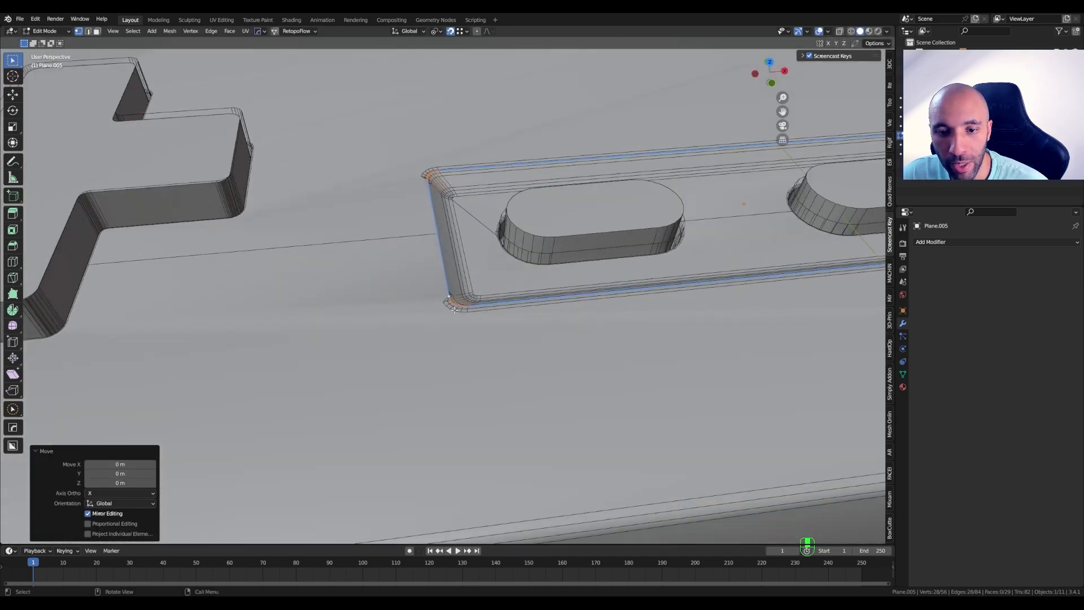
scroll(424, 186, up, 5)
scroll(421, 190, down, 6)
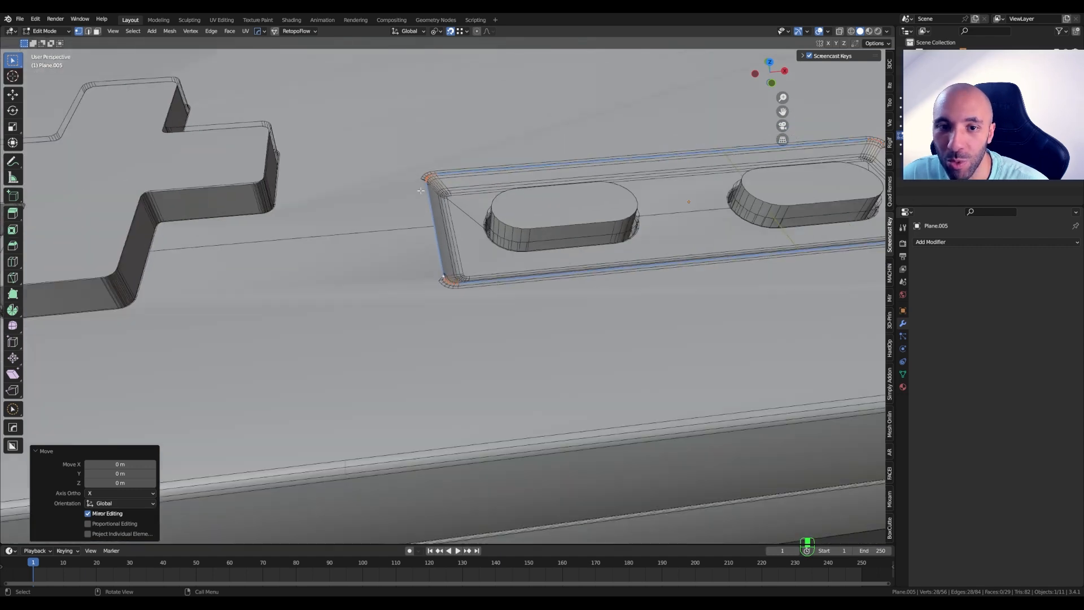
scroll(426, 203, down, 2)
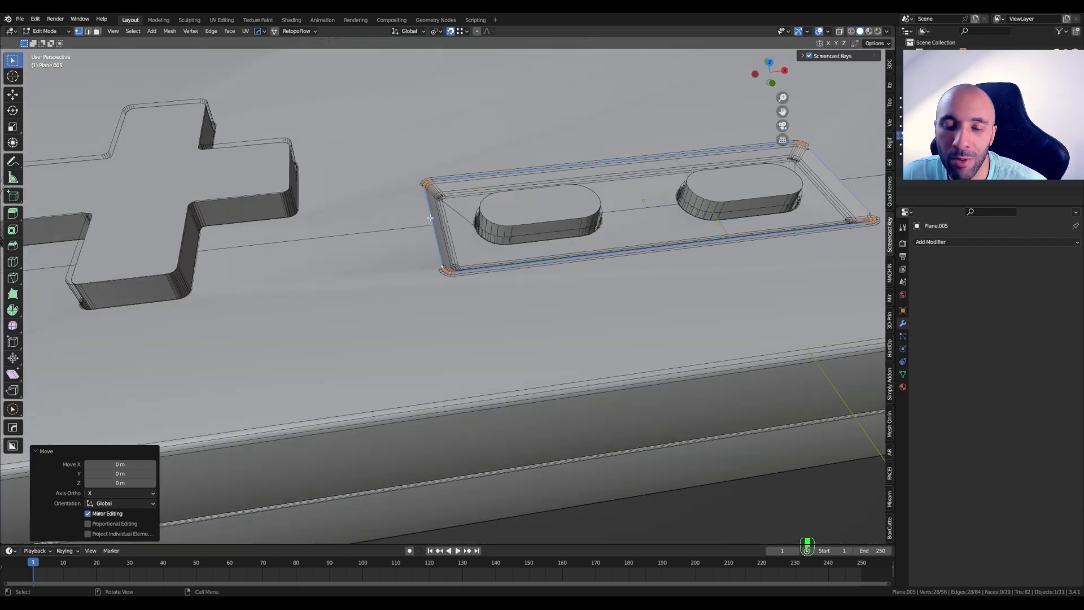
Set the body's HoleValley Boolean solver to Exact and inspect the topology around the recess and its slots
key(Tab)
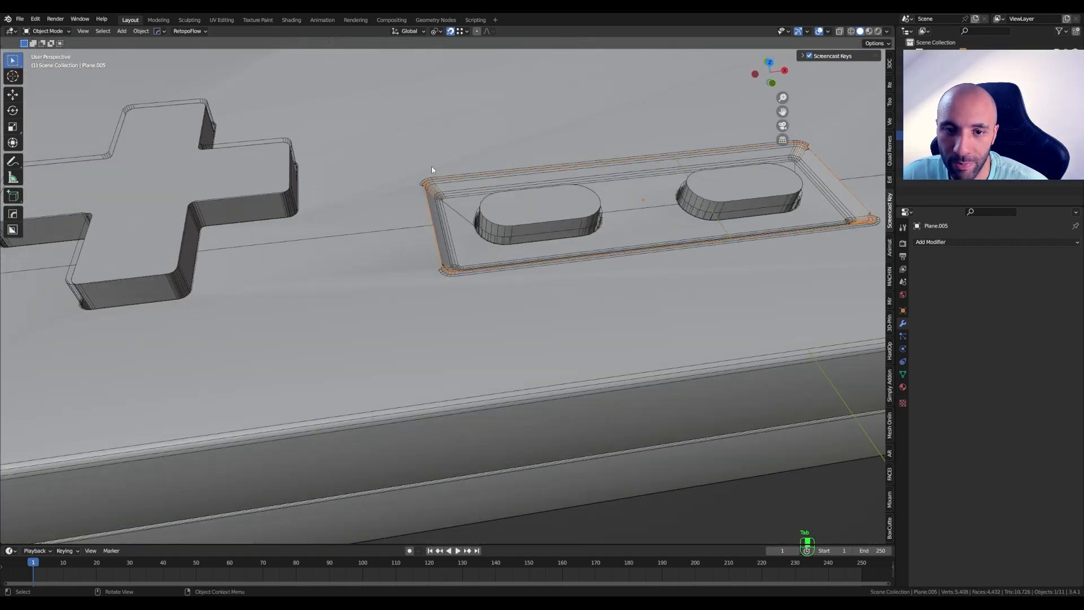
click(448, 307)
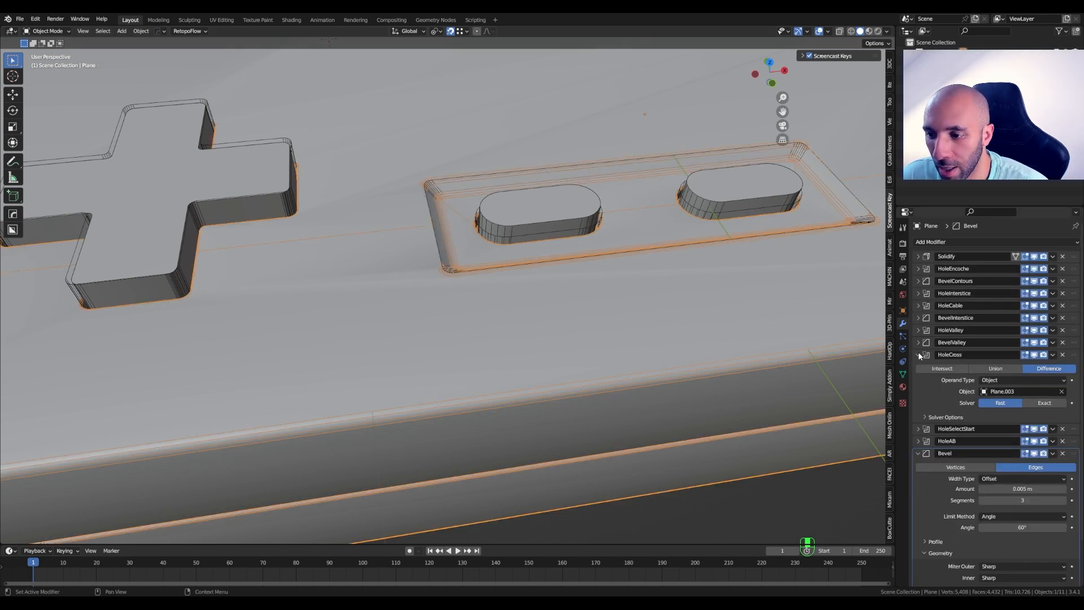
click(918, 330)
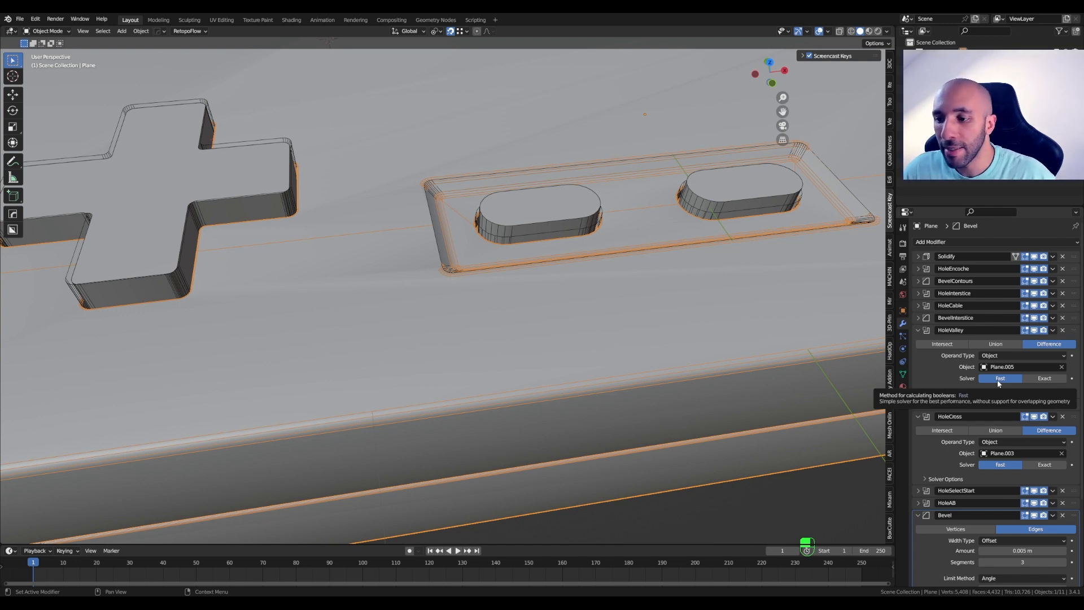
click(1044, 378)
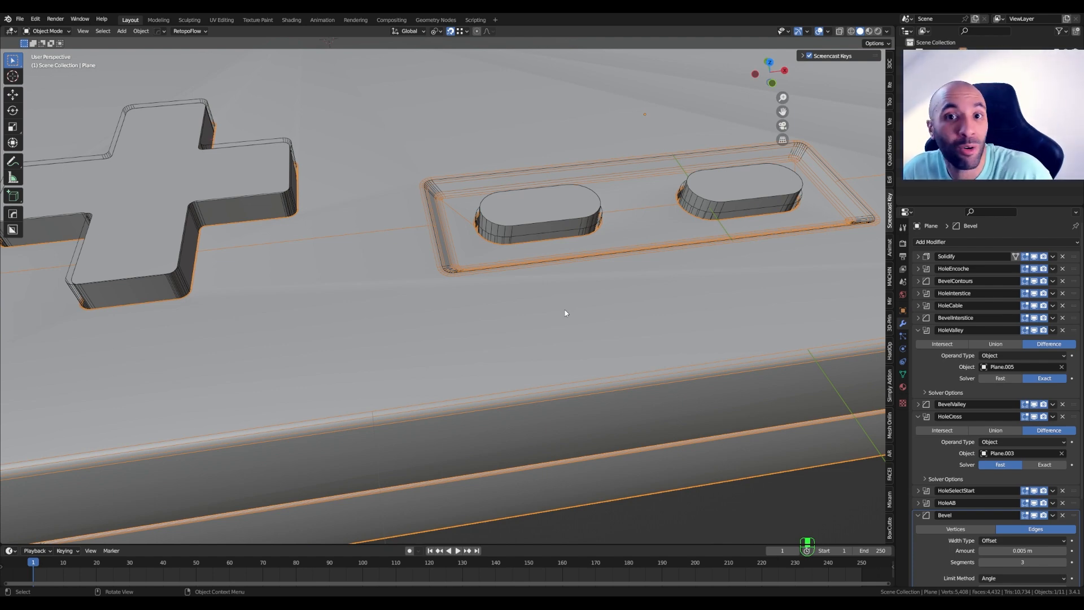
middle_drag(423, 218, 393, 233)
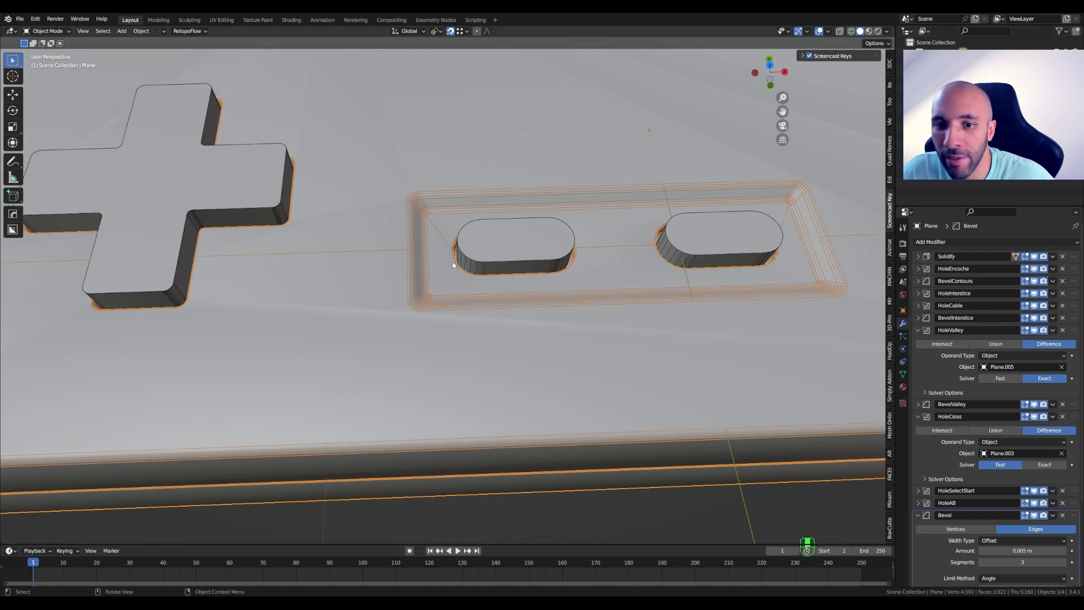
scroll(452, 262, up, 4)
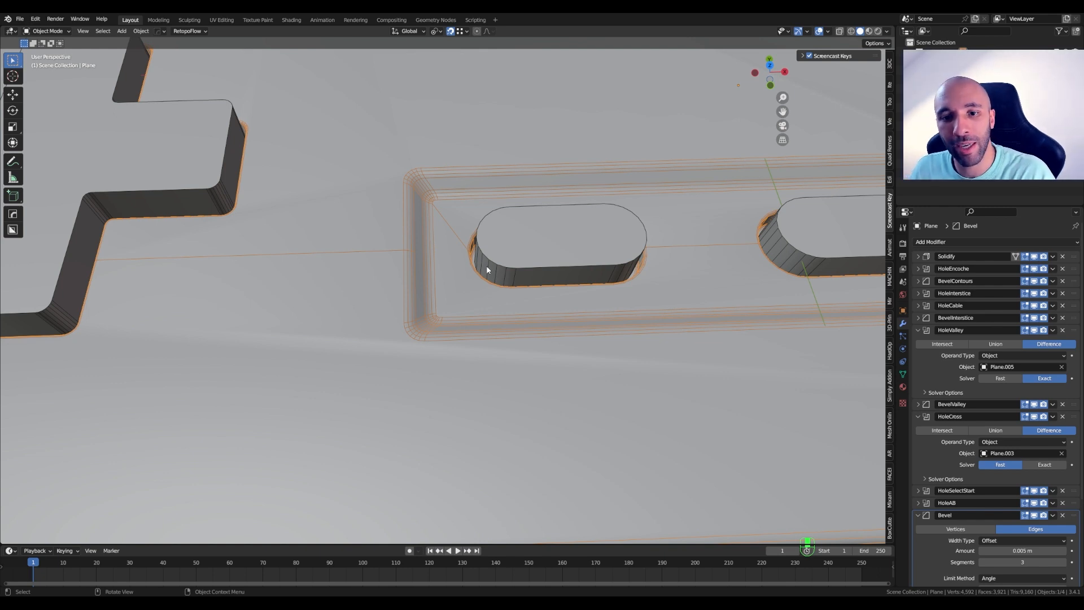
scroll(466, 251, up, 3)
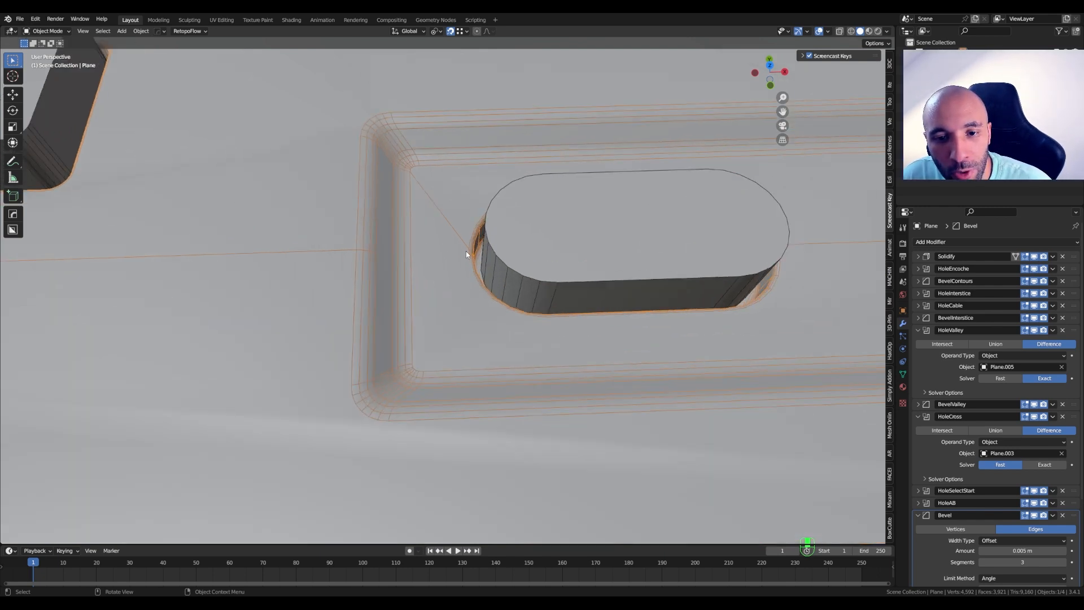
scroll(468, 253, up, 3)
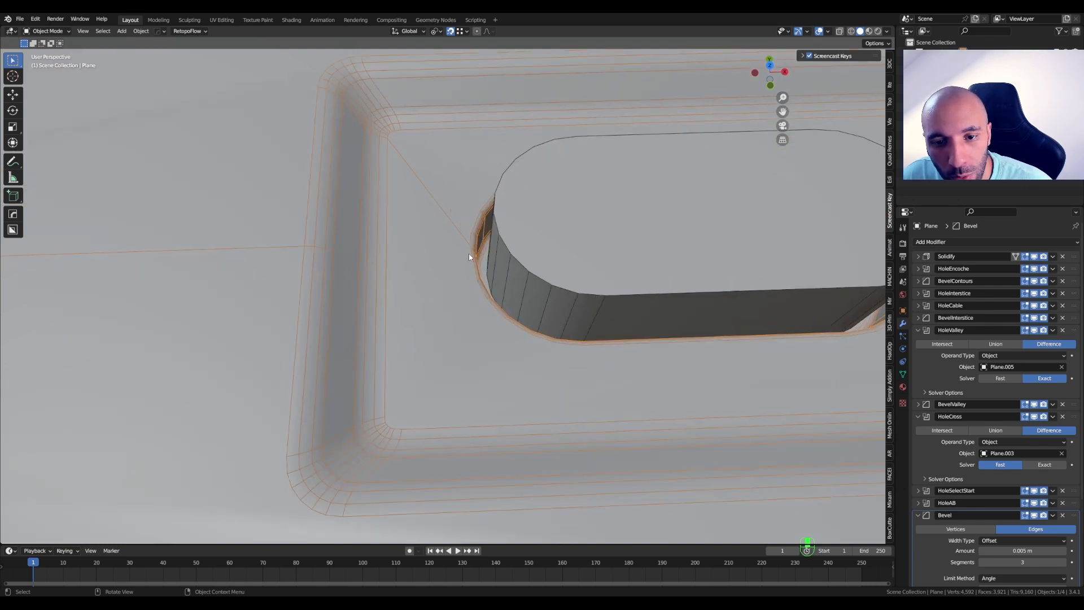
scroll(463, 247, down, 5)
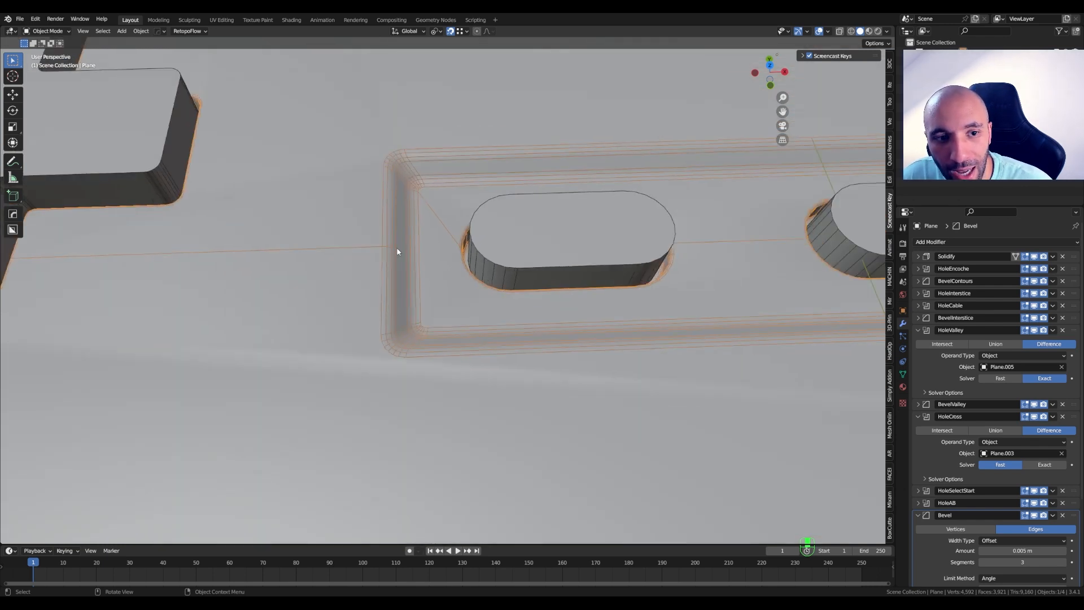
Collapse the HoleValley and HoleCross settings and set the last Bevel modifier's amount to 0.015 m
click(918, 330)
click(917, 355)
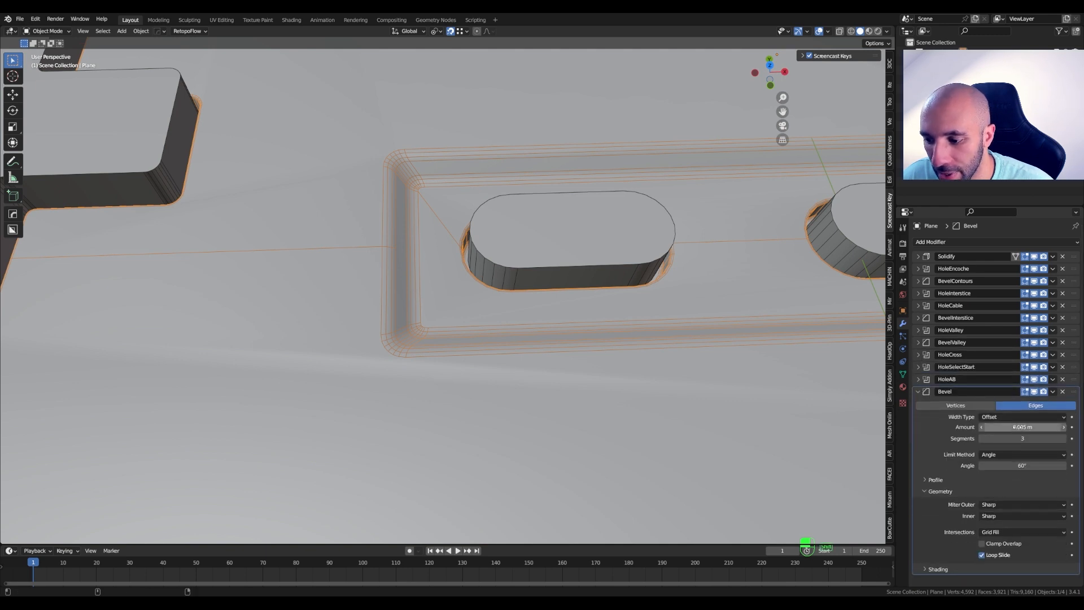
mouse_move(1016, 427)
mouse_down()
mouse_move(1028, 428)
mouse_move(1017, 427)
mouse_up()
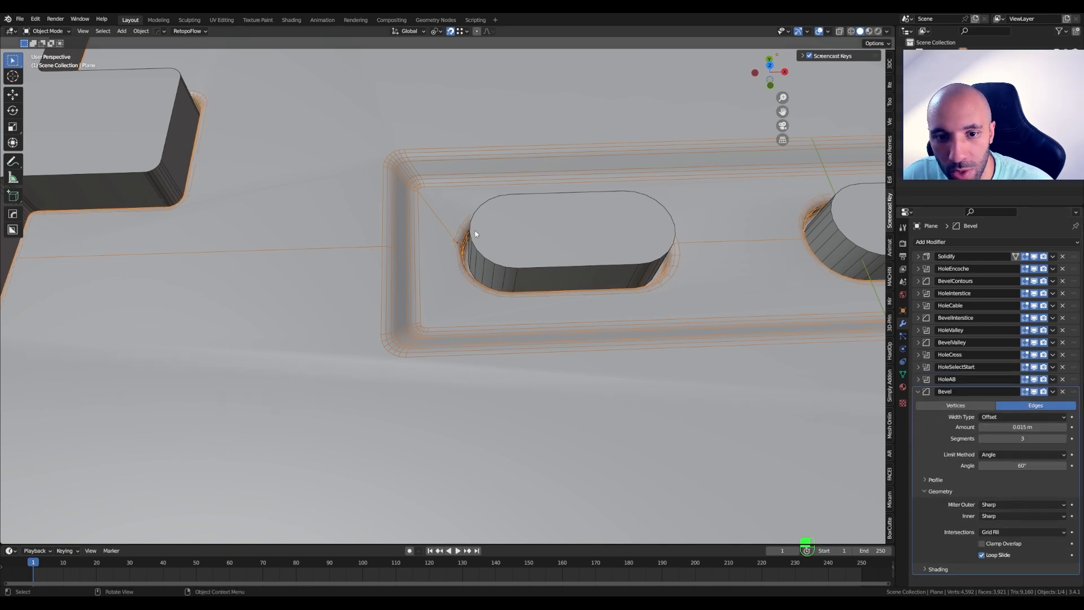
Enable Clamp Overlap on the body's last Bevel modifier, set its amount to 0.029 m, and check the slot's edge
scroll(453, 251, up, 2)
click(982, 543)
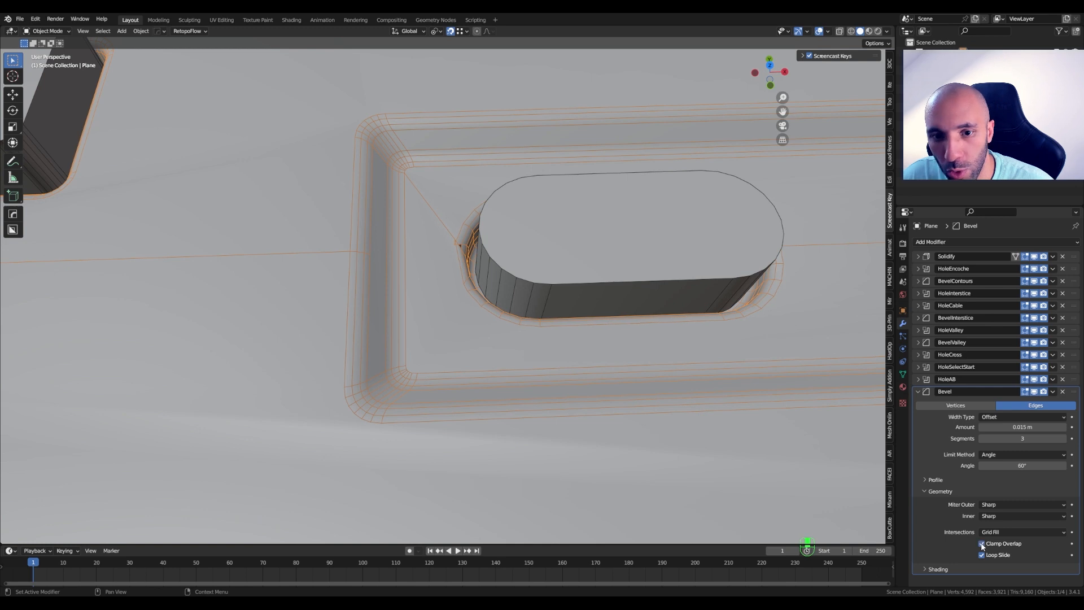
scroll(445, 256, up, 2)
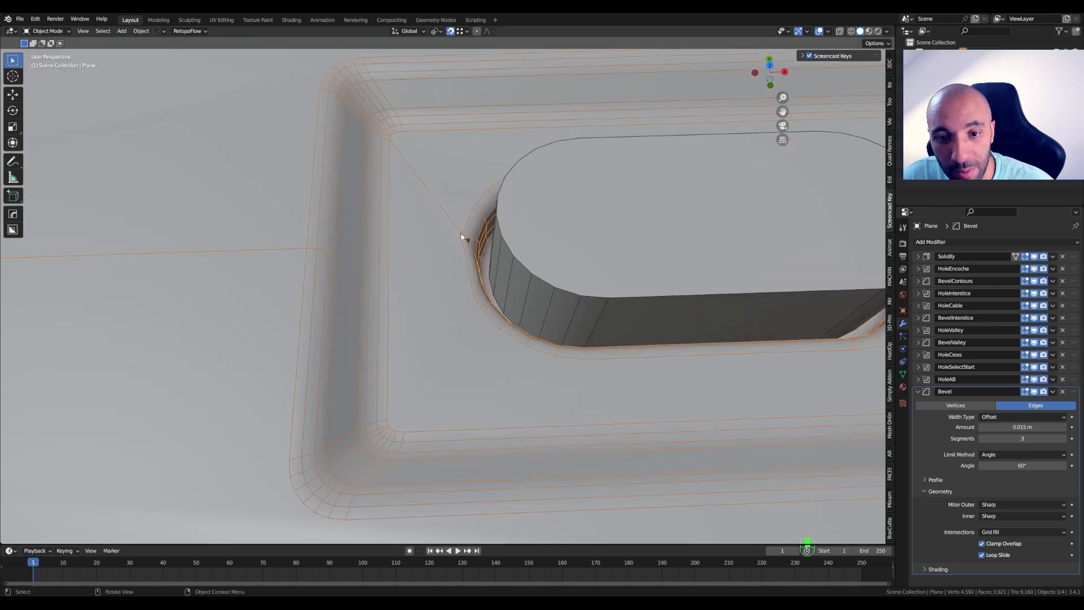
shift+drag(1022, 428, 1050, 428)
scroll(404, 232, down, 4)
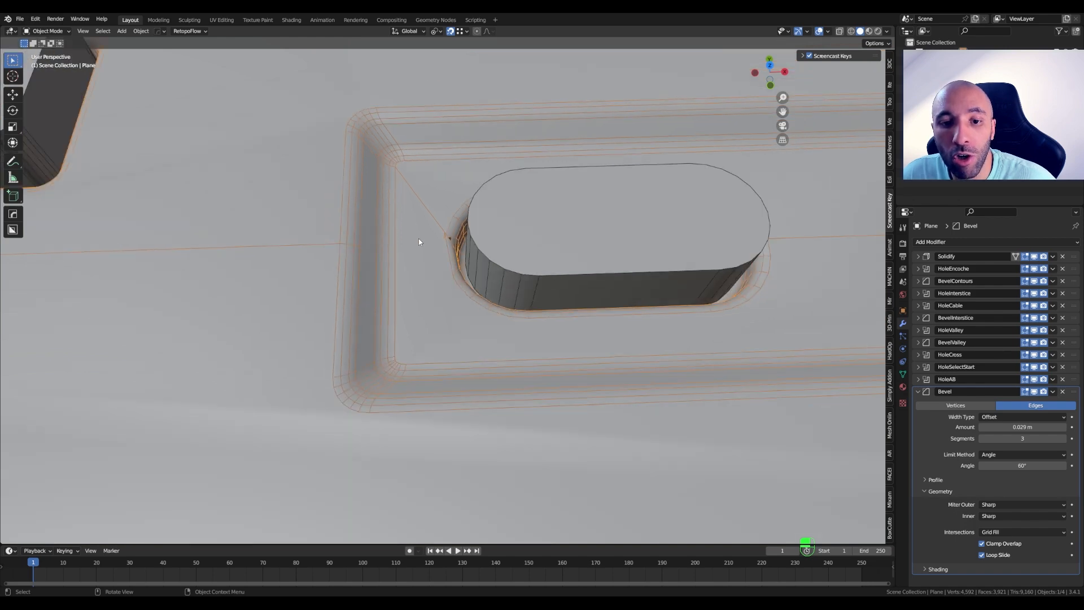
scroll(419, 238, down, 1)
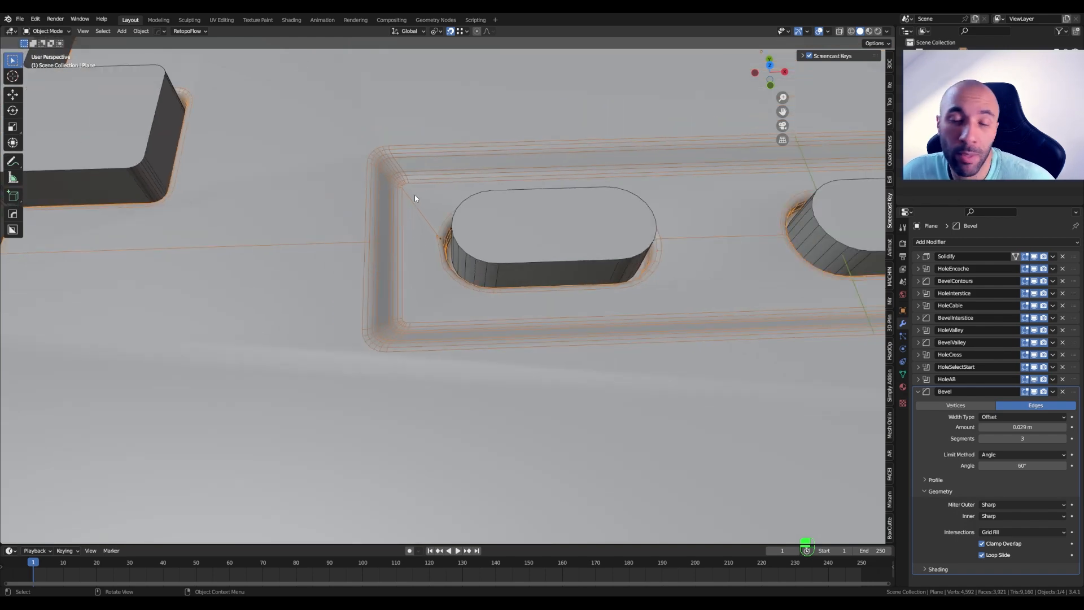
scroll(403, 188, up, 2)
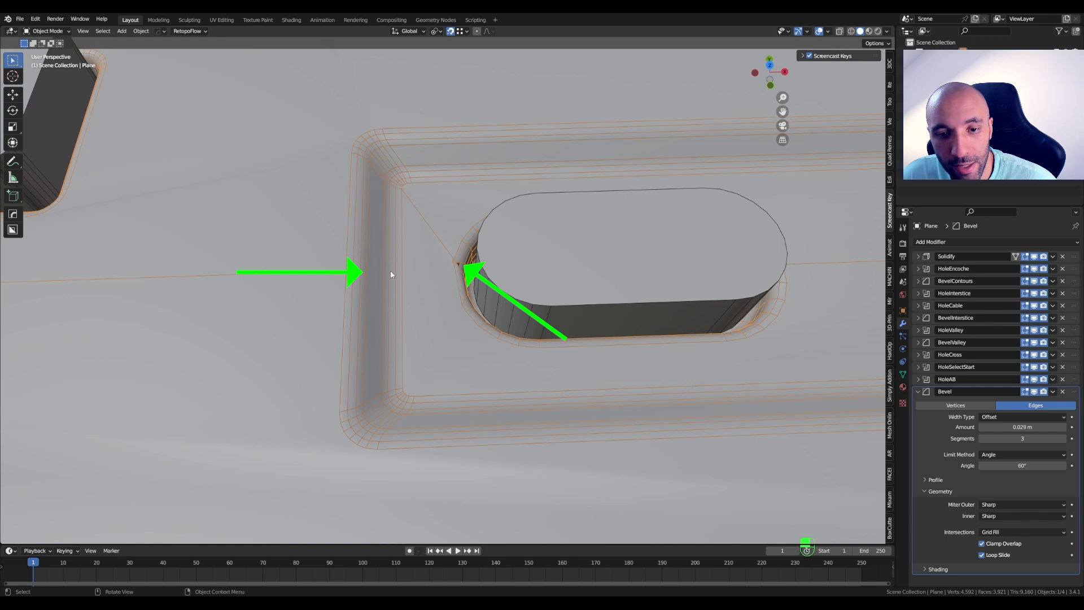
Check the body's middle edge in Edit Mode, then edit the recess cutter Plane.005 in vertex mode and isolate it
middle_drag(390, 270, 296, 244)
key(Tab)
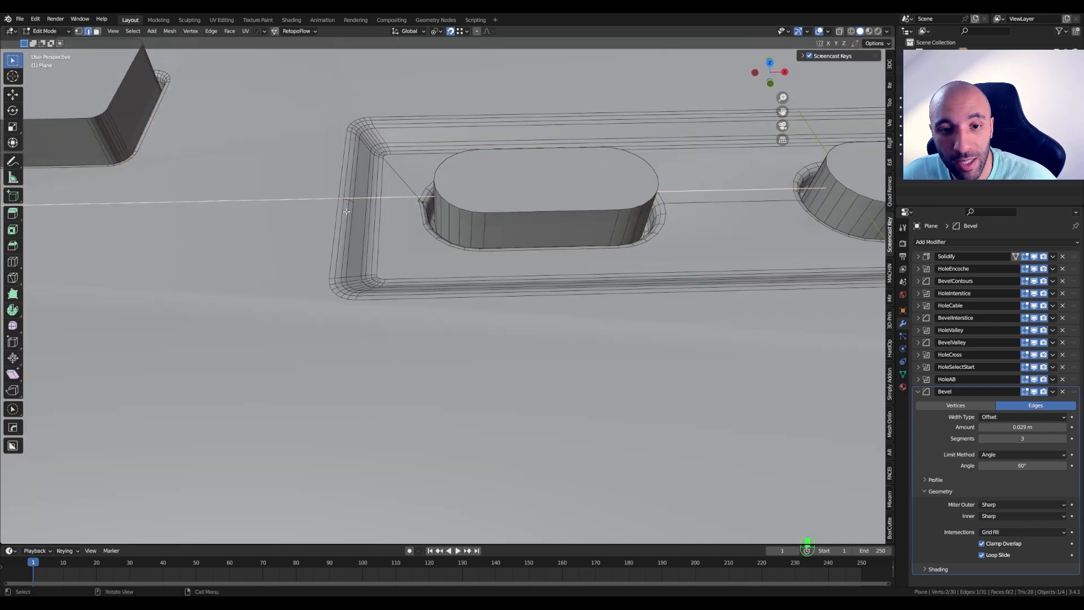
key(Tab)
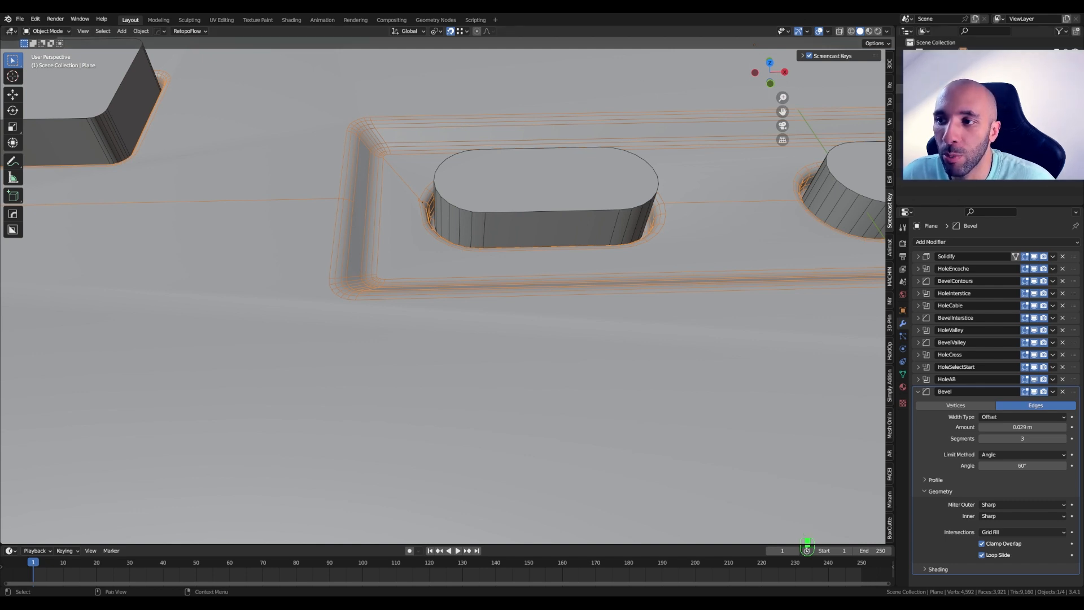
click(346, 289)
key(Tab)
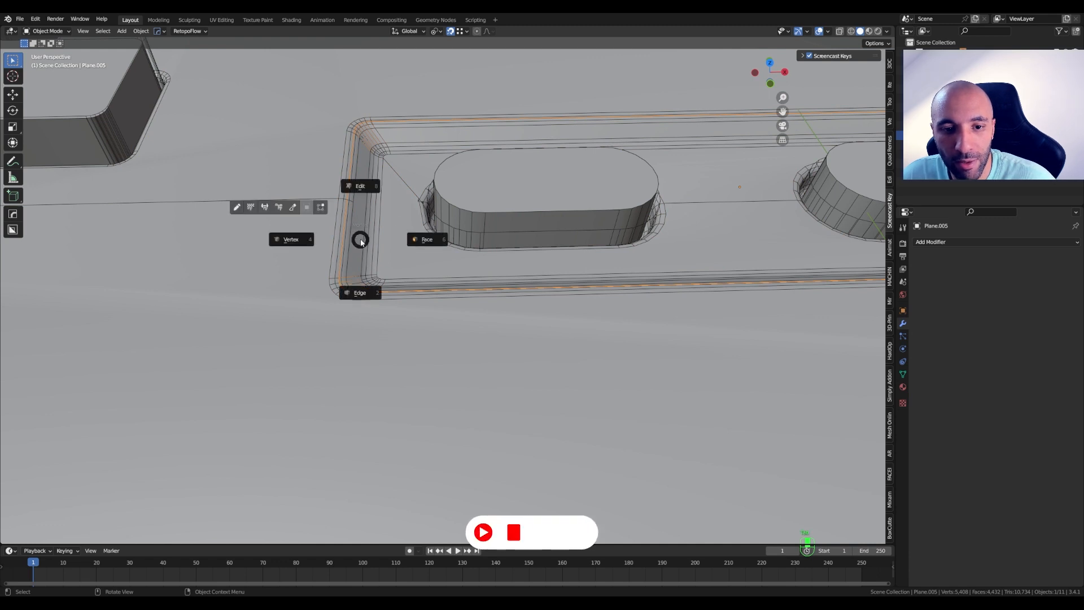
click(311, 241)
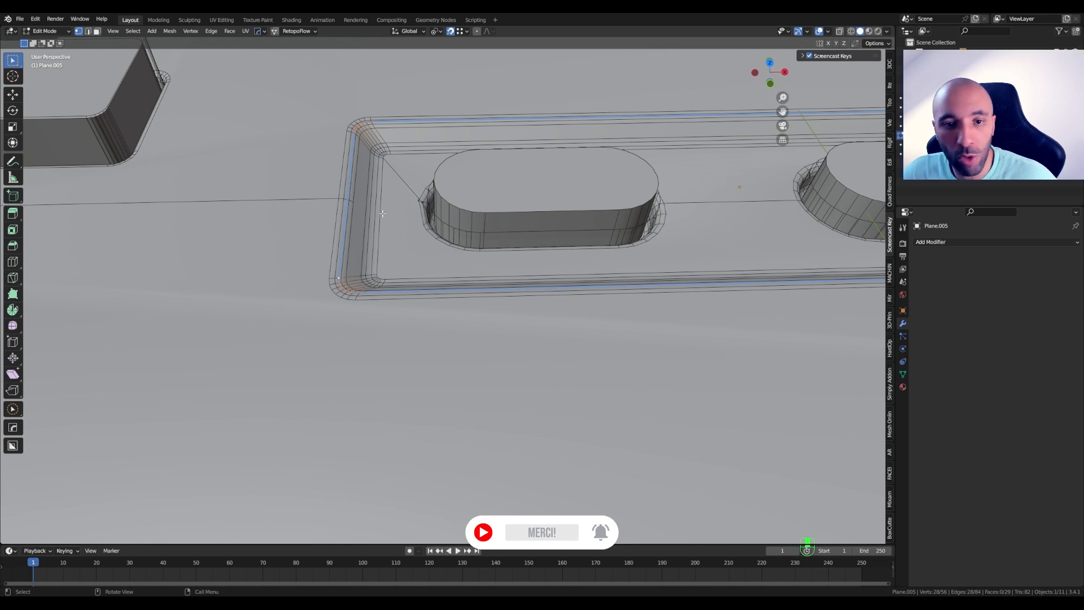
key(KP_Divide)
middle_drag(383, 213, 257, 291)
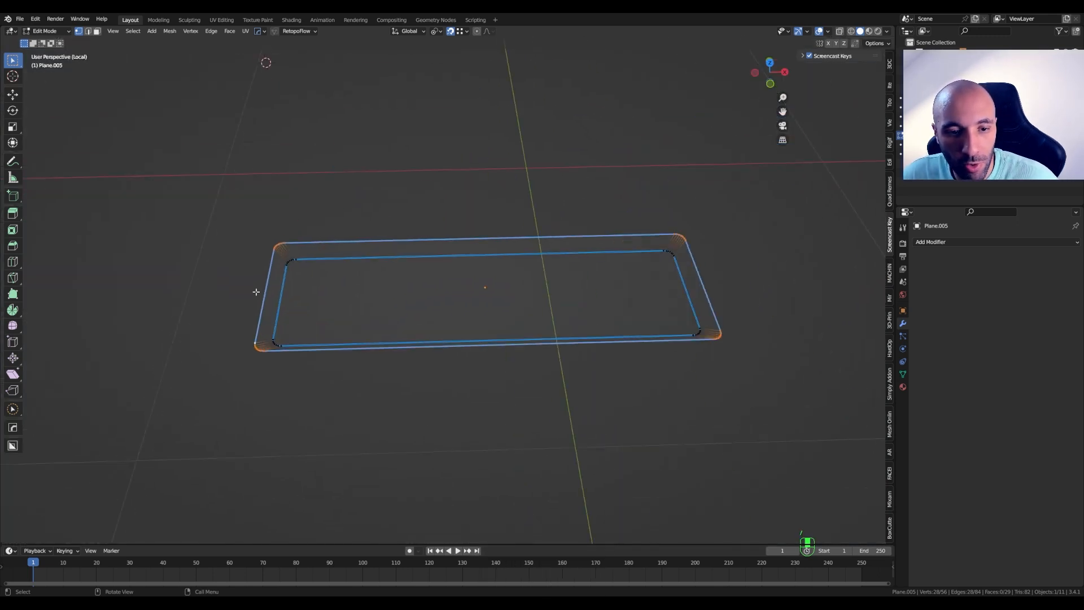
Add one centred loop cut across each short side of the recess cutter and leave local view
key(ctrl+r)
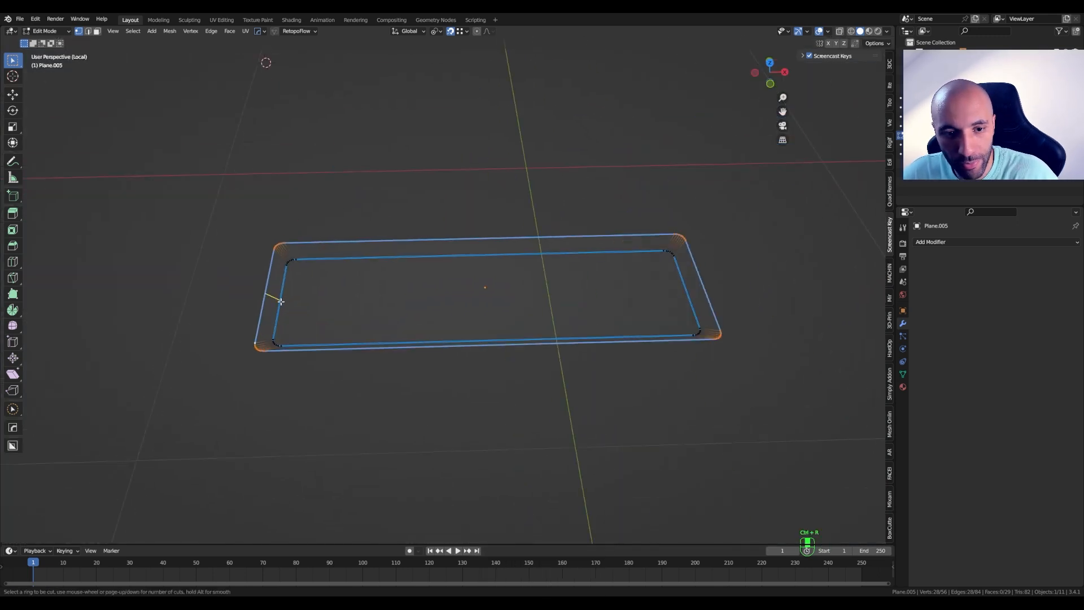
click(281, 302)
right_click(287, 292)
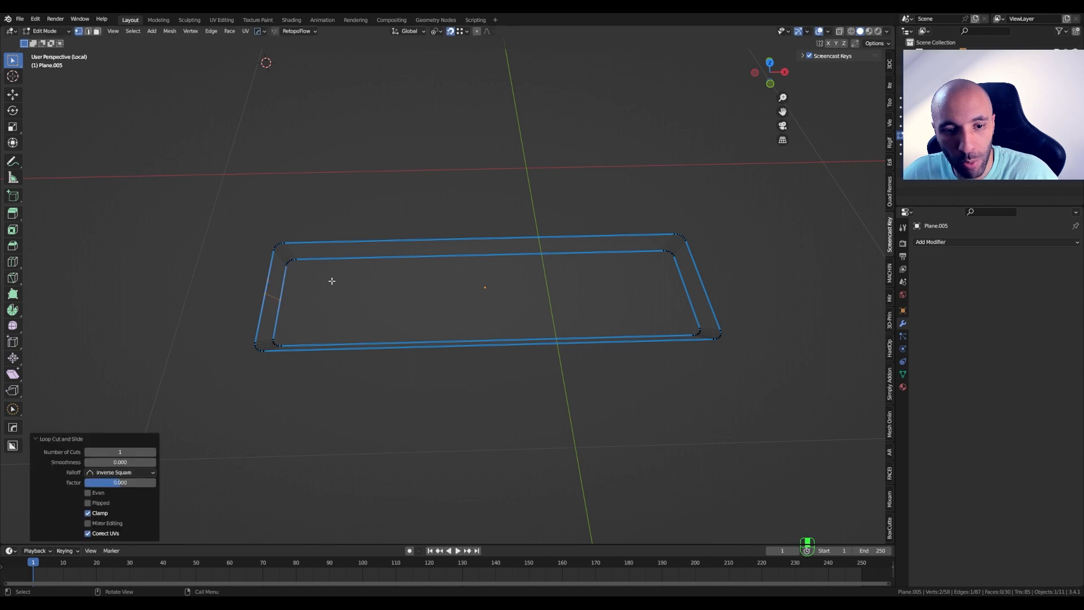
key(ctrl+r)
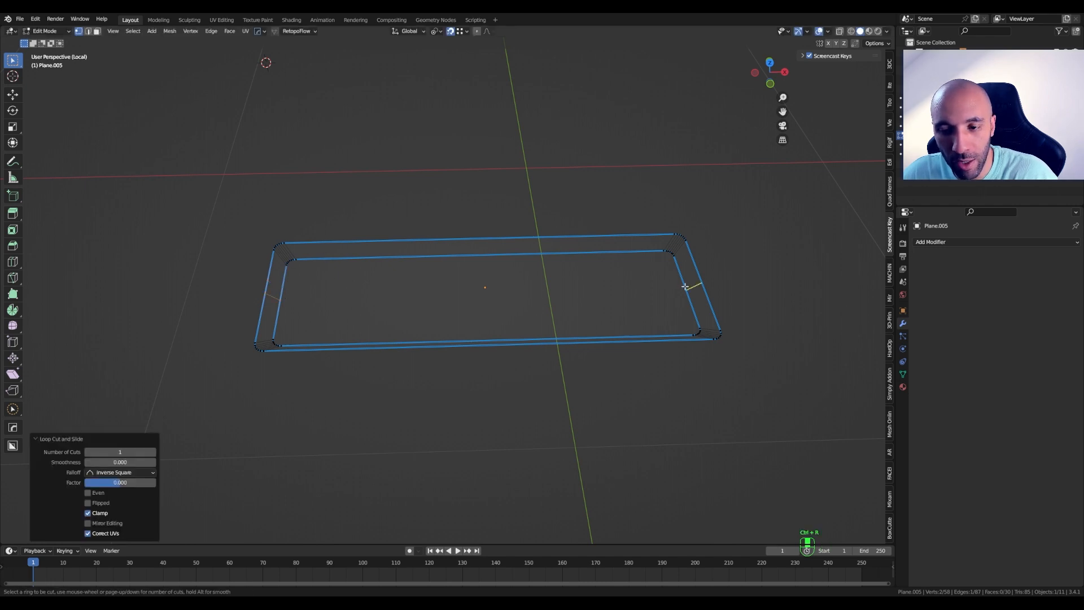
click(685, 286)
right_click(685, 286)
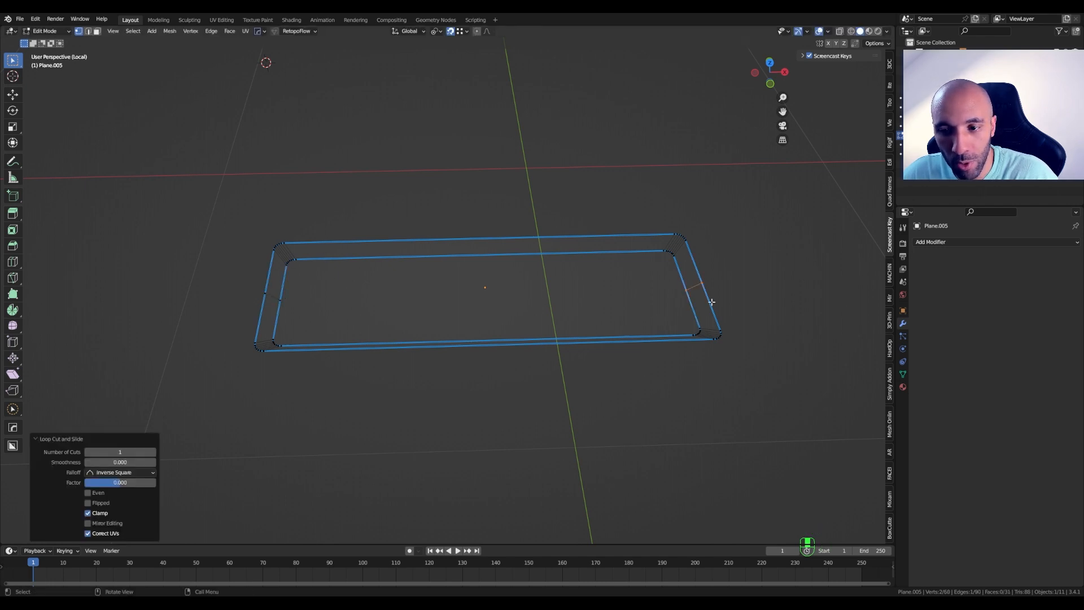
key(KP_Divide)
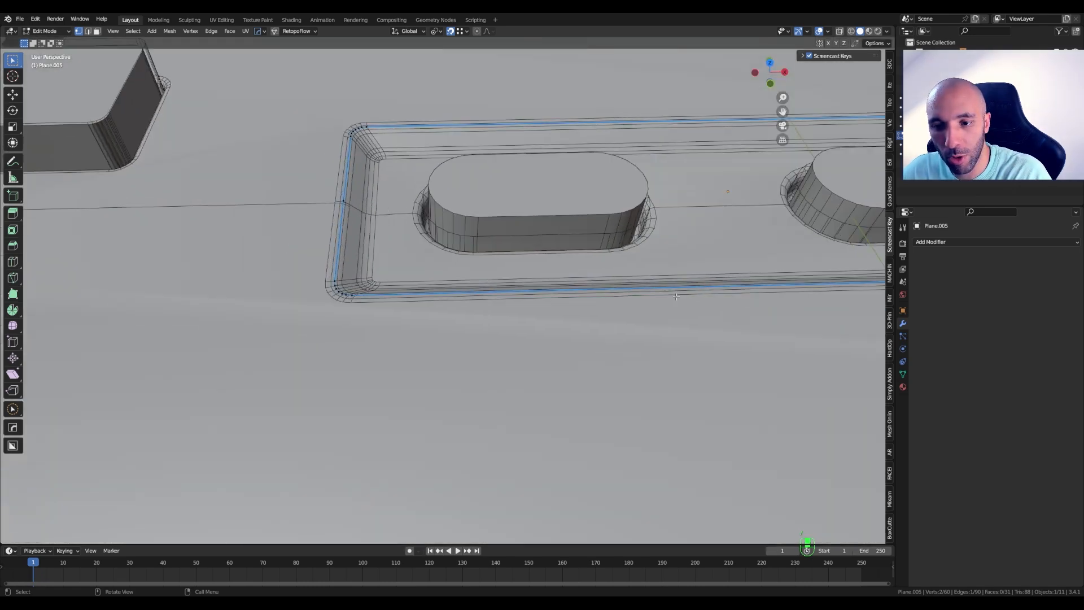
scroll(392, 207, up, 1)
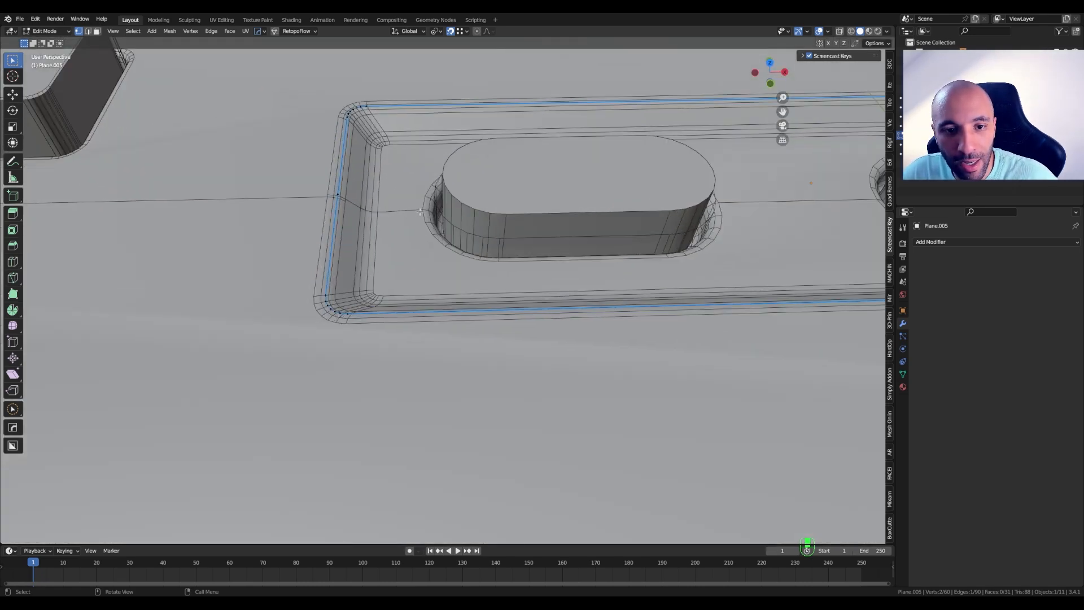
middle_drag(407, 214, 337, 238)
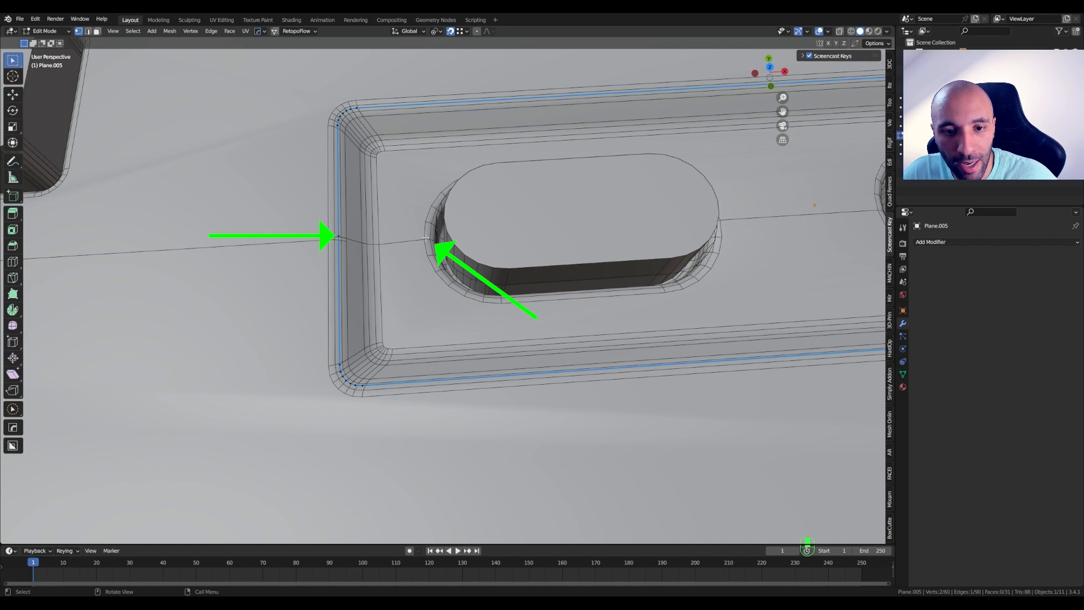
Undo and redo the cutter's two loop cuts to compare the topology at both ends of the recess
key(ctrl)
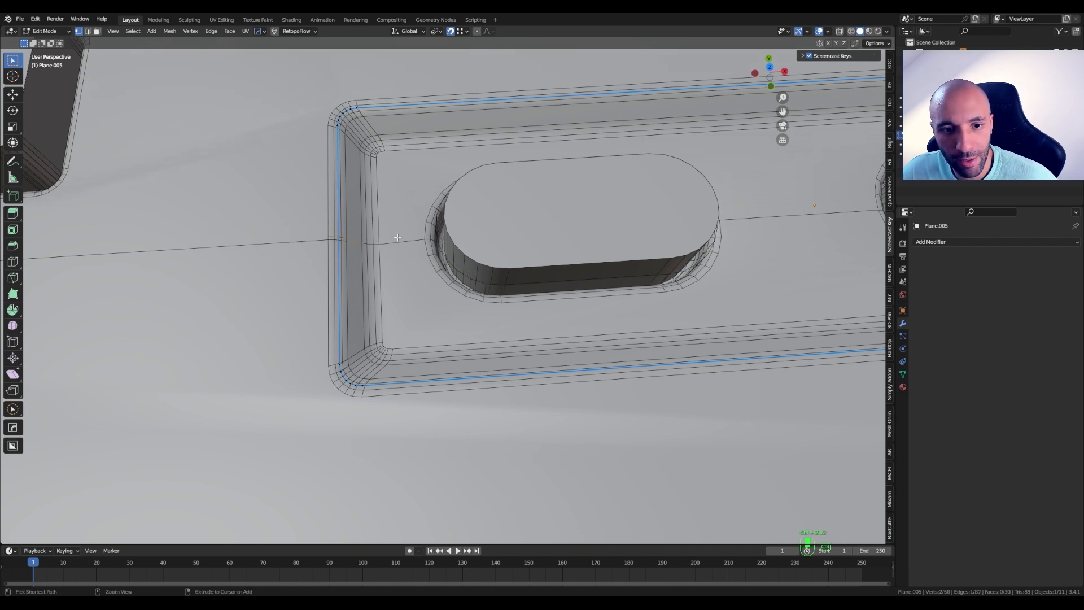
key(ctrl+z)
key(ctrl+z)
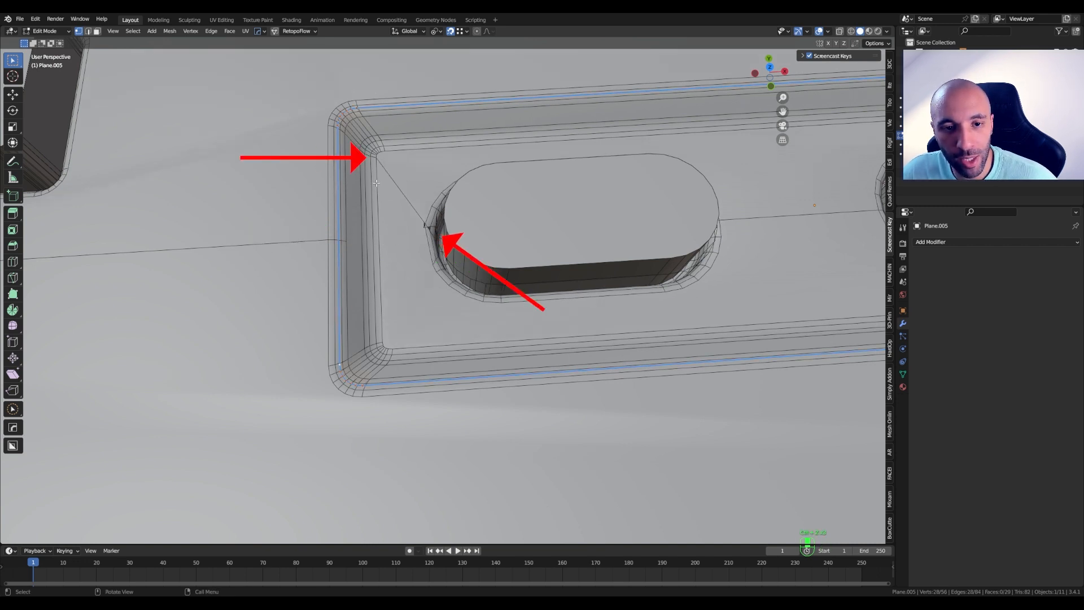
key(ctrl+shift+z)
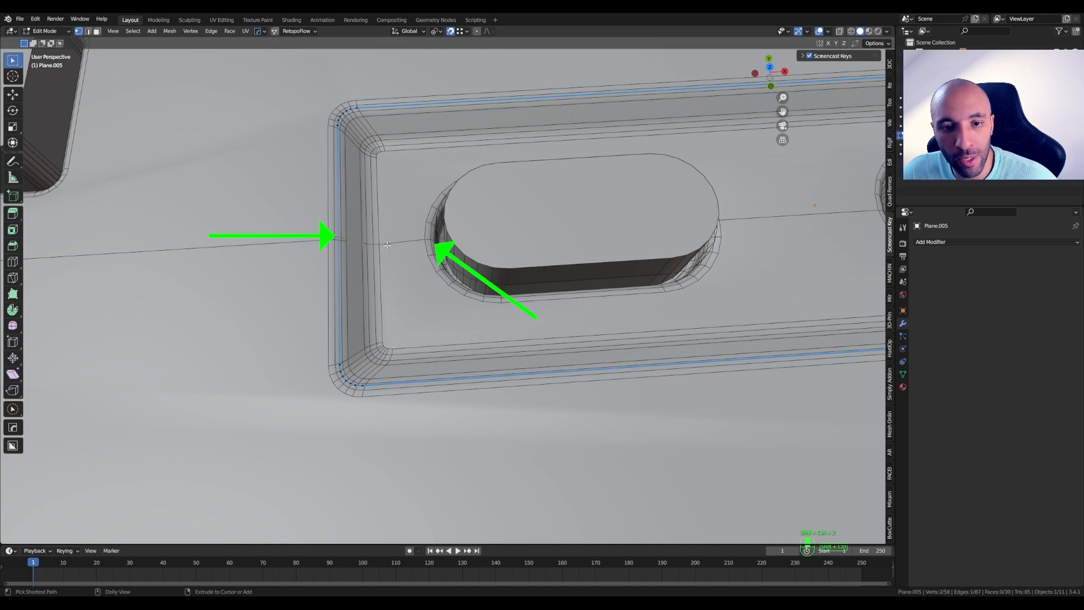
scroll(496, 282, down, 2)
shift+middle_drag(496, 283, 160, 291)
shift+middle_drag(681, 234, 573, 273)
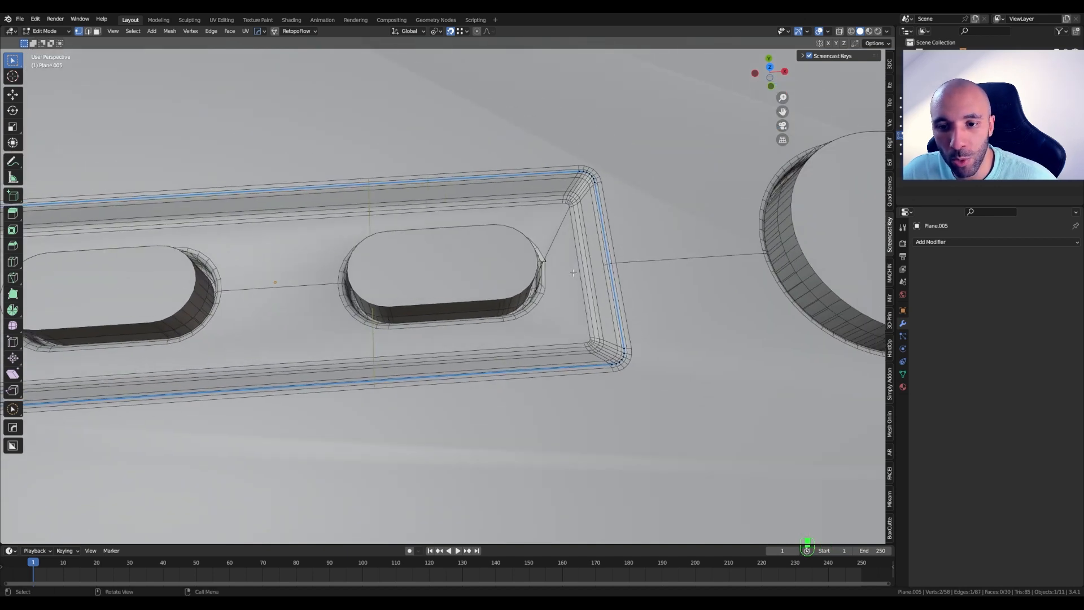
key(ctrl+shift+z)
shift+middle_drag(407, 303, 506, 328)
Return to Object Mode, select the body, set its last Bevel's amount to 0.014 m, and inspect the button holes
key(Tab)
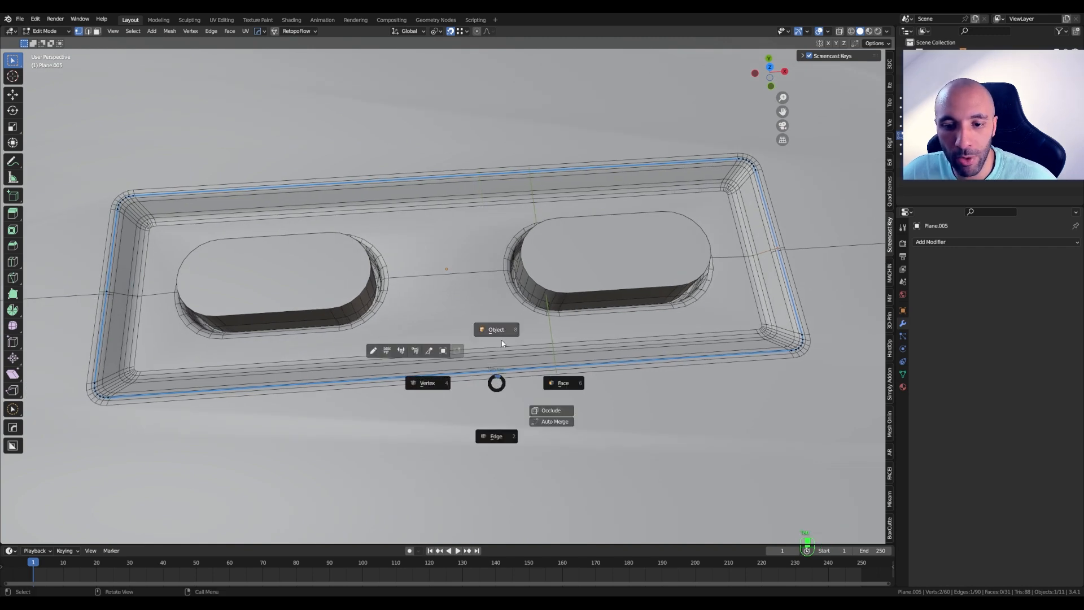
scroll(505, 324, down, 3)
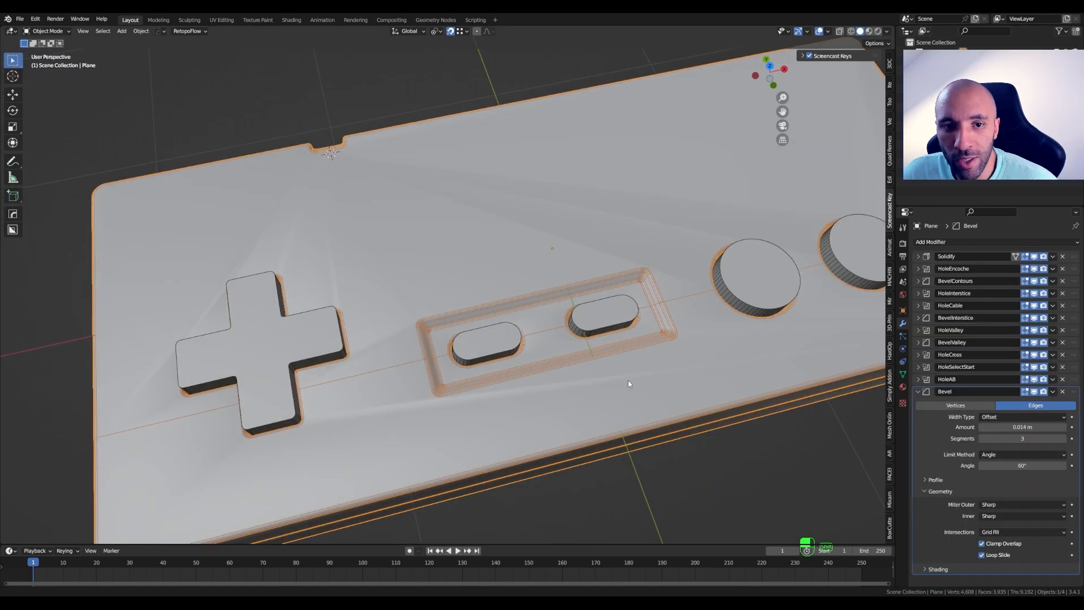
shift+middle_drag(861, 325, 730, 317)
scroll(615, 355, up, 10)
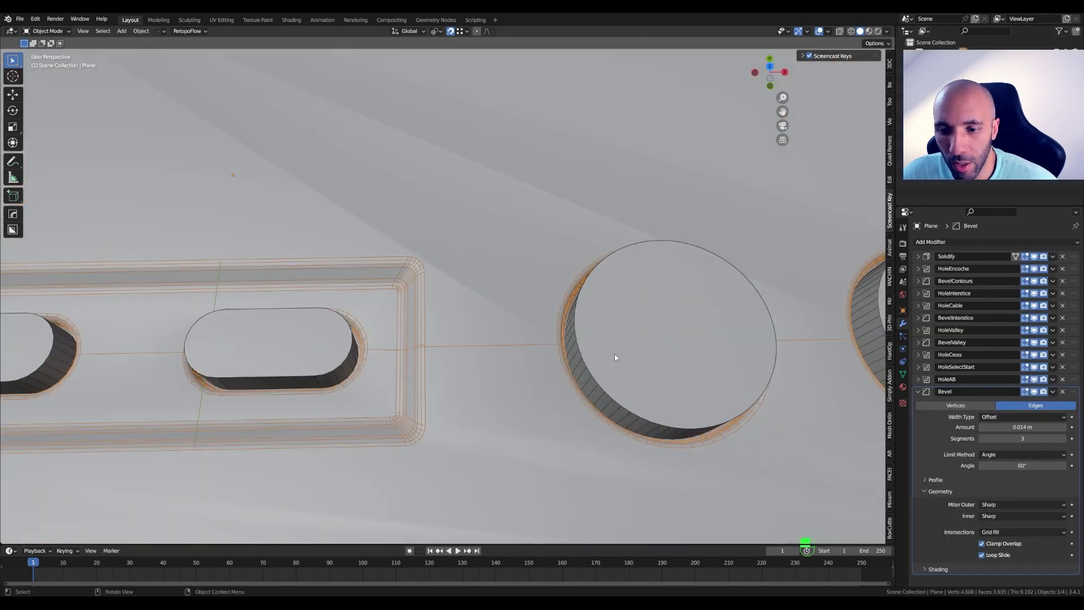
scroll(560, 357, down, 5)
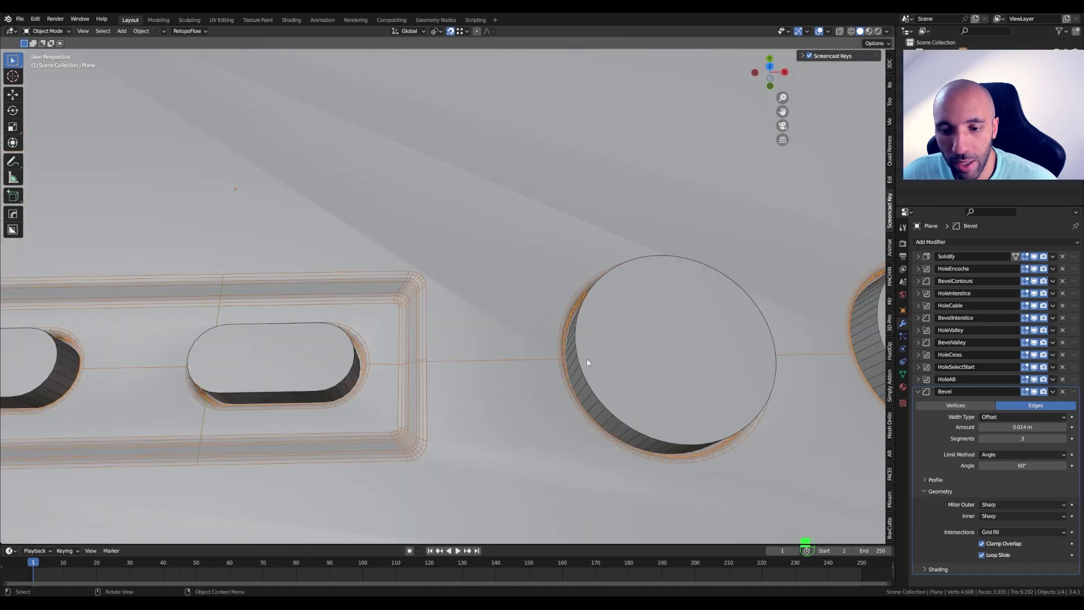
shift+middle_drag(788, 394, 433, 412)
scroll(506, 384, down, 5)
shift+middle_drag(337, 388, 680, 320)
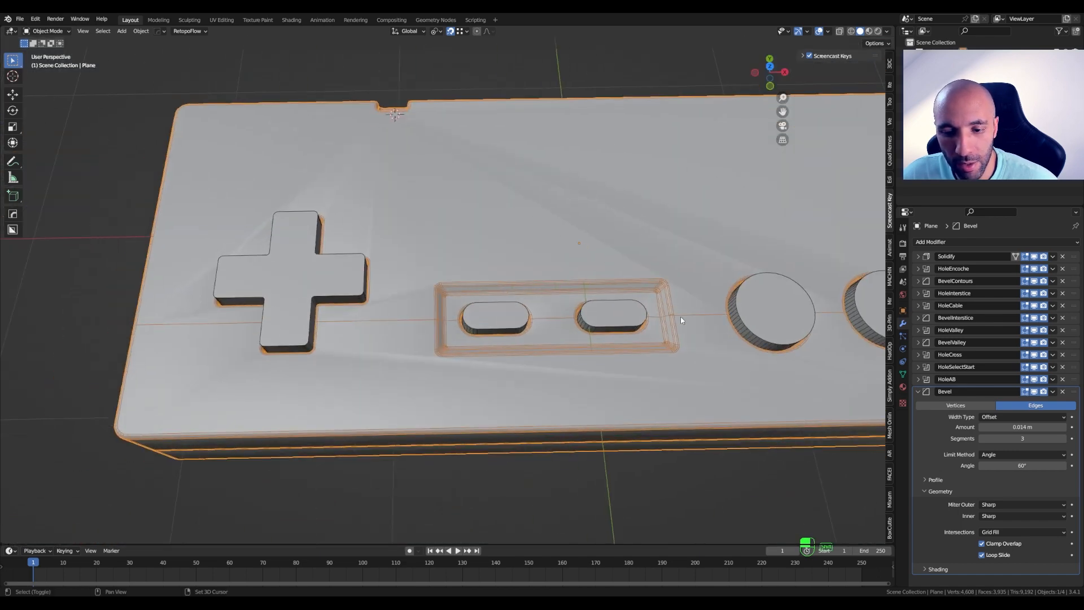
Compare the notch and cable hole with the last Bevel hidden and shown, and turn off the wireframe display
middle_drag(307, 415, 527, 317)
scroll(641, 282, up, 3)
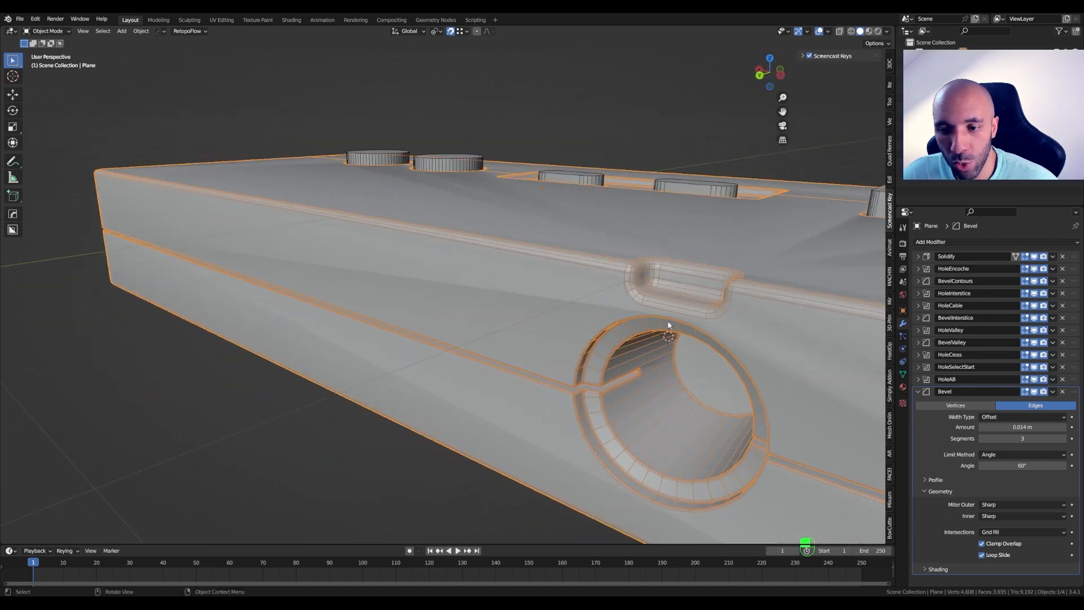
shift+middle_drag(655, 340, 610, 306)
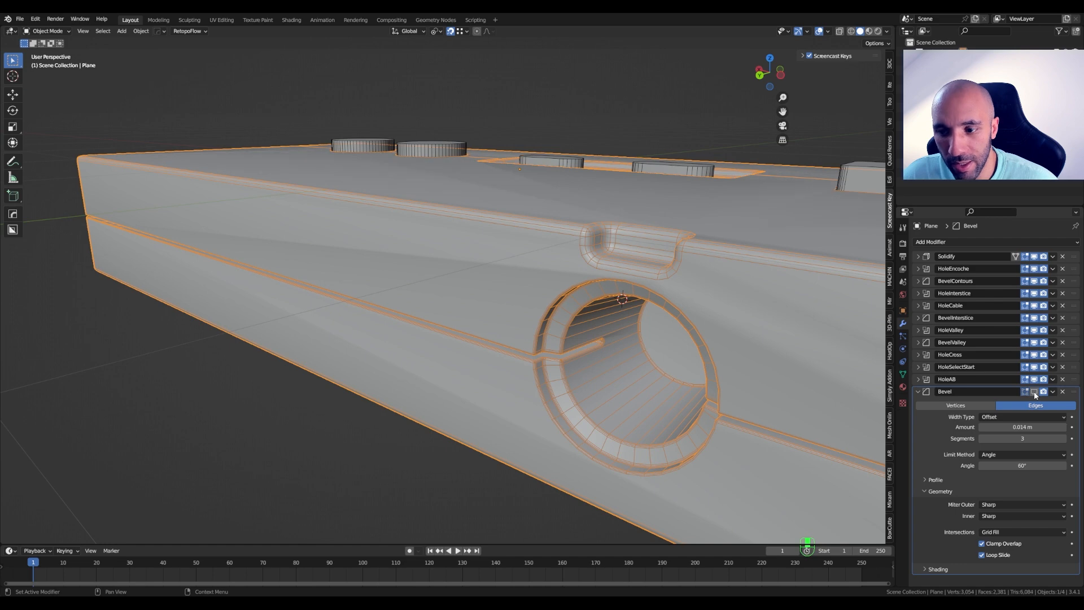
middle_drag(767, 381, 552, 337)
key(q)
click(577, 334)
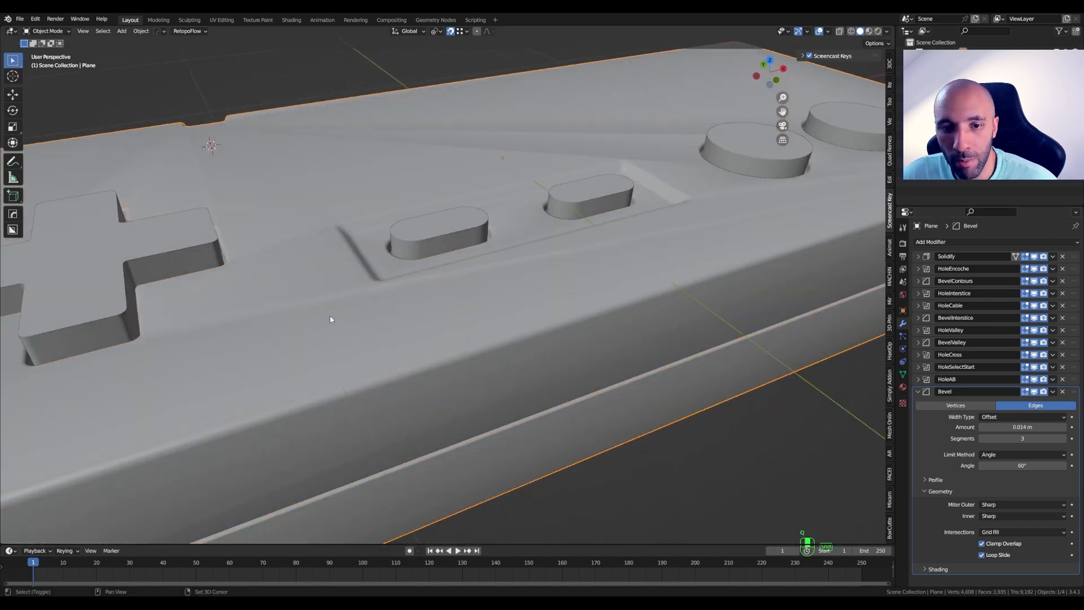
Rename the body's last Bevel modifier to BevelHoles and collapse its settings
shift+middle_drag(330, 317, 517, 317)
scroll(518, 317, down, 2)
shift+middle_drag(382, 322, 513, 316)
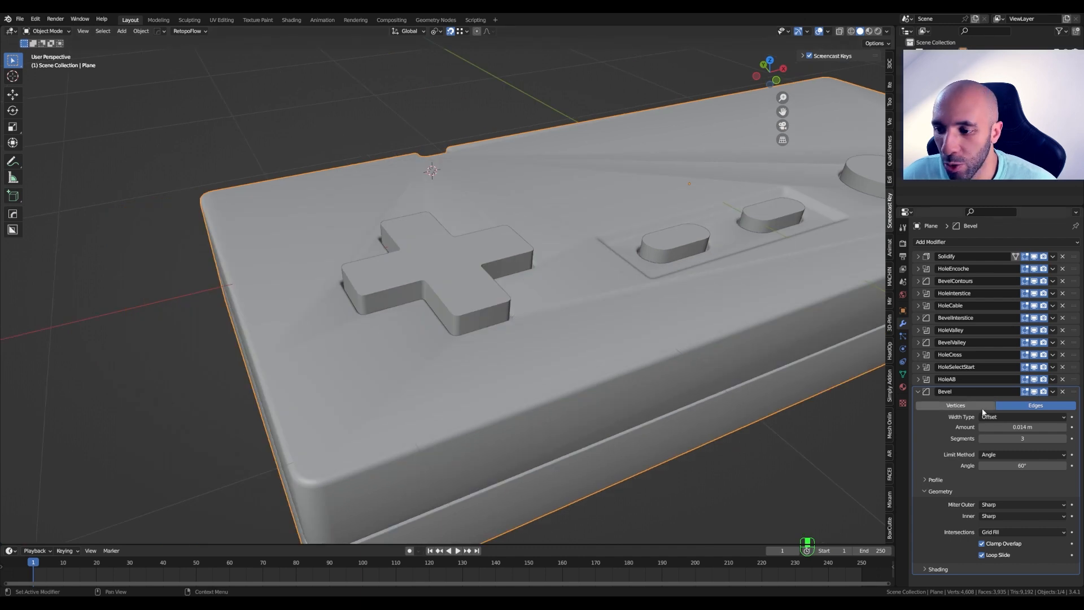
click(993, 391)
click(997, 391)
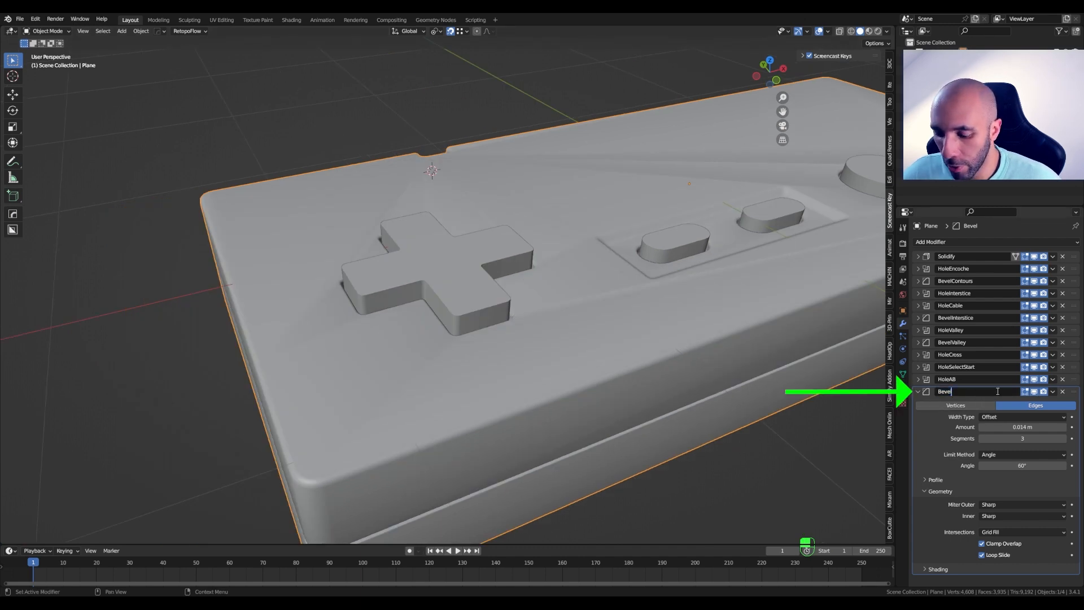
text(Holes)
key(Return)
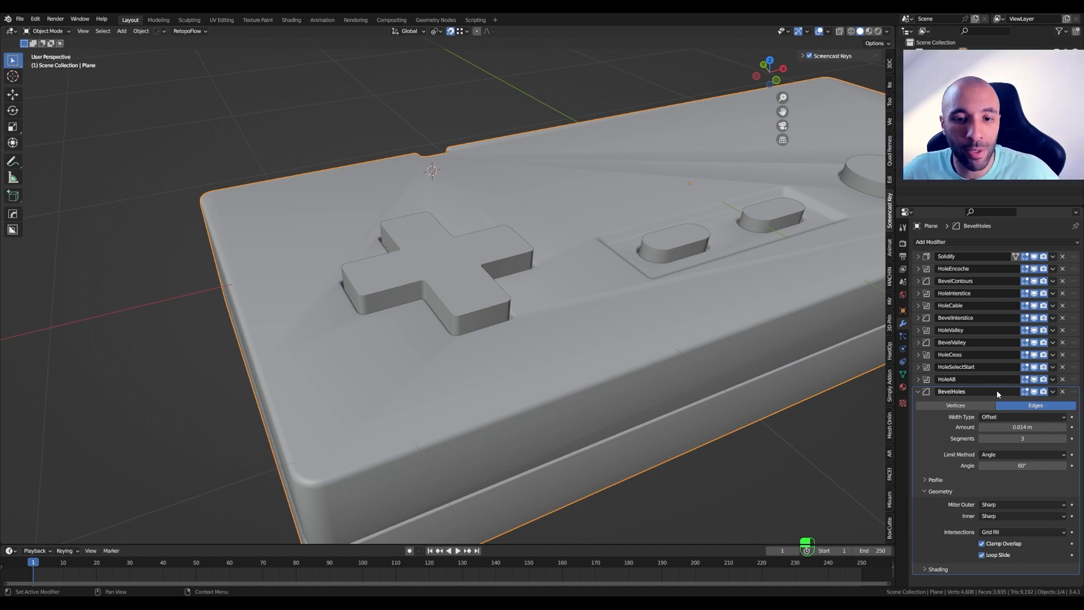
middle_drag(483, 357, 380, 281)
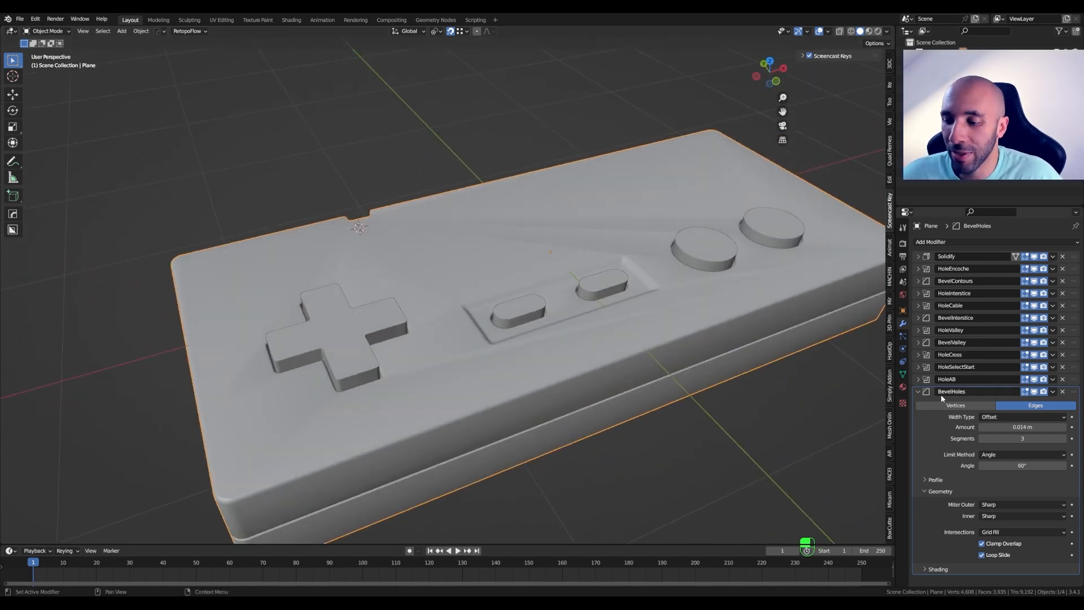
click(917, 392)
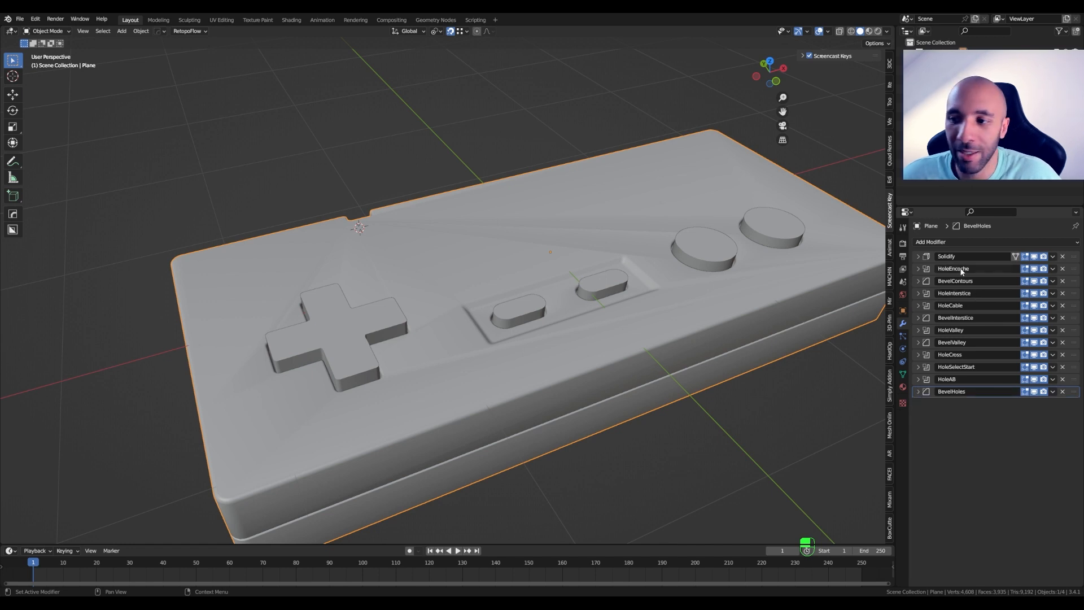
Add a Weighted Normal modifier to the body and check the shading around the holes and outer edges
click(932, 243)
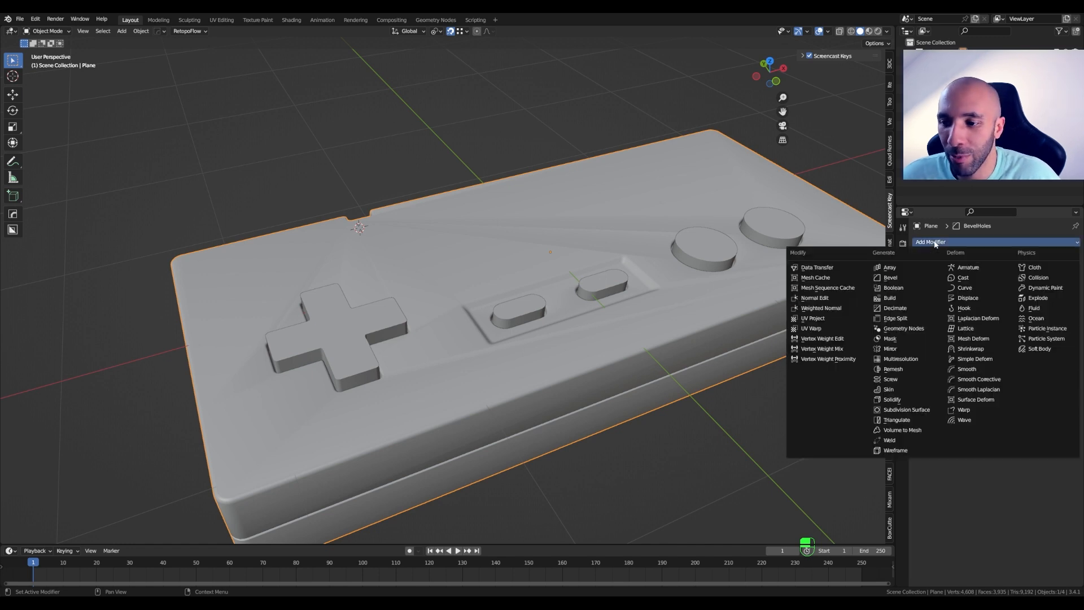
click(822, 308)
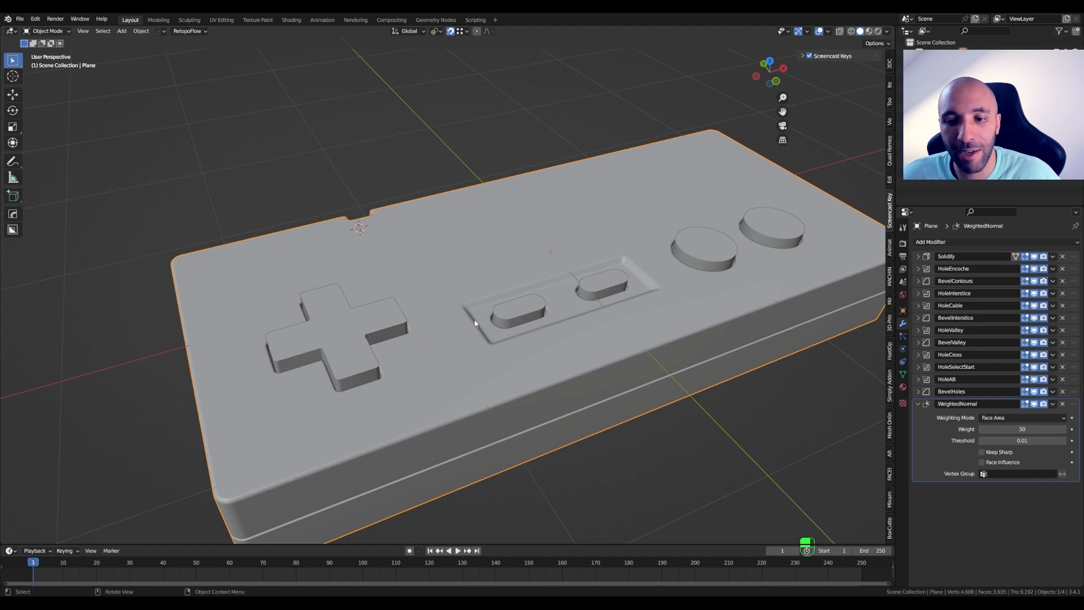
middle_drag(475, 320, 489, 302)
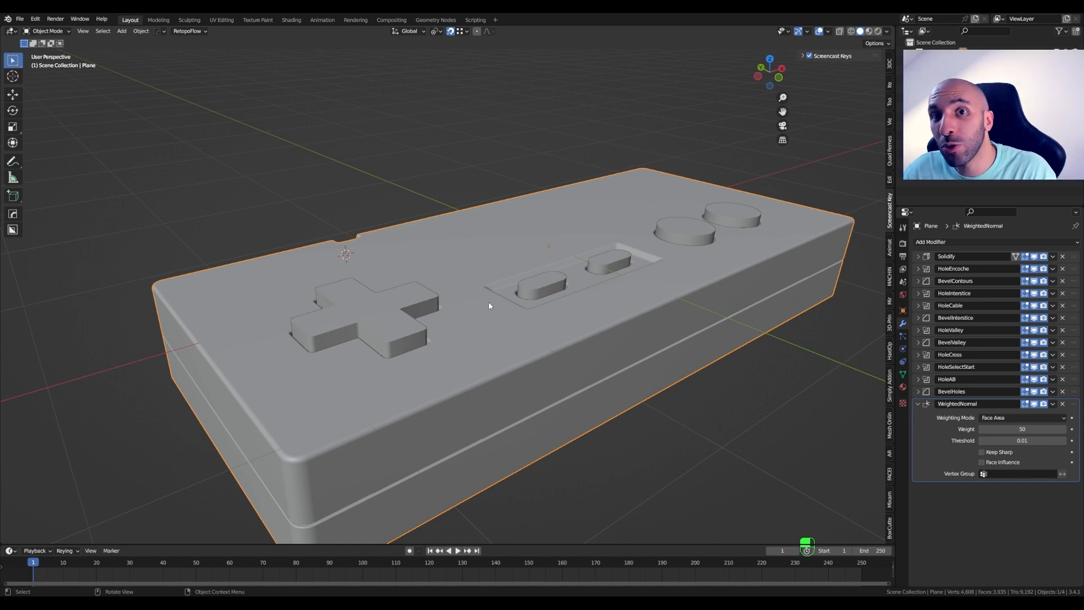
middle_drag(489, 302, 351, 293)
scroll(394, 315, up, 4)
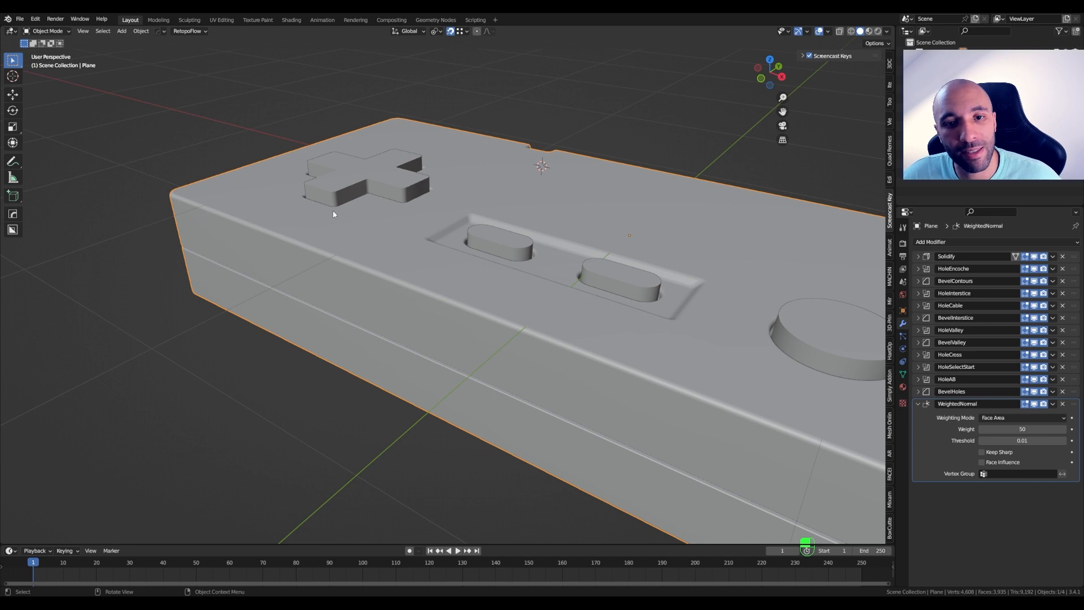
middle_drag(335, 212, 577, 193)
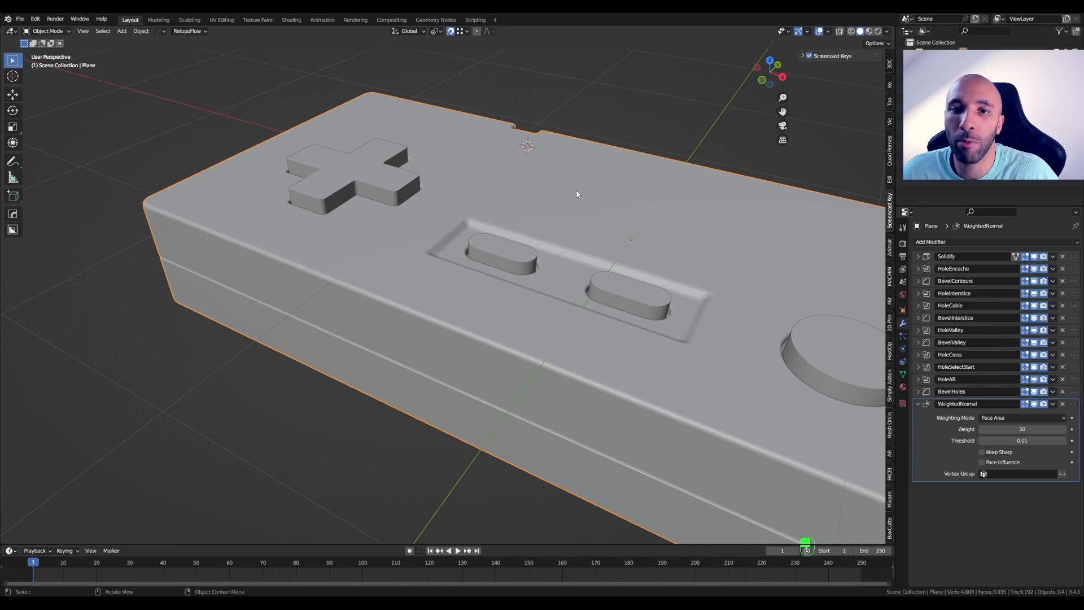
middle_drag(642, 177, 596, 269)
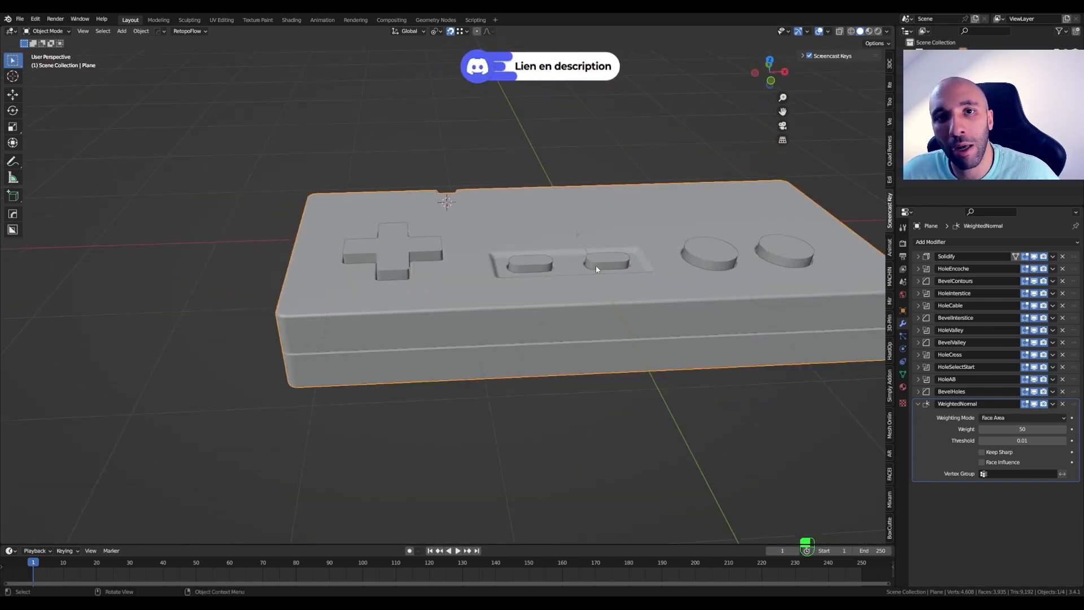